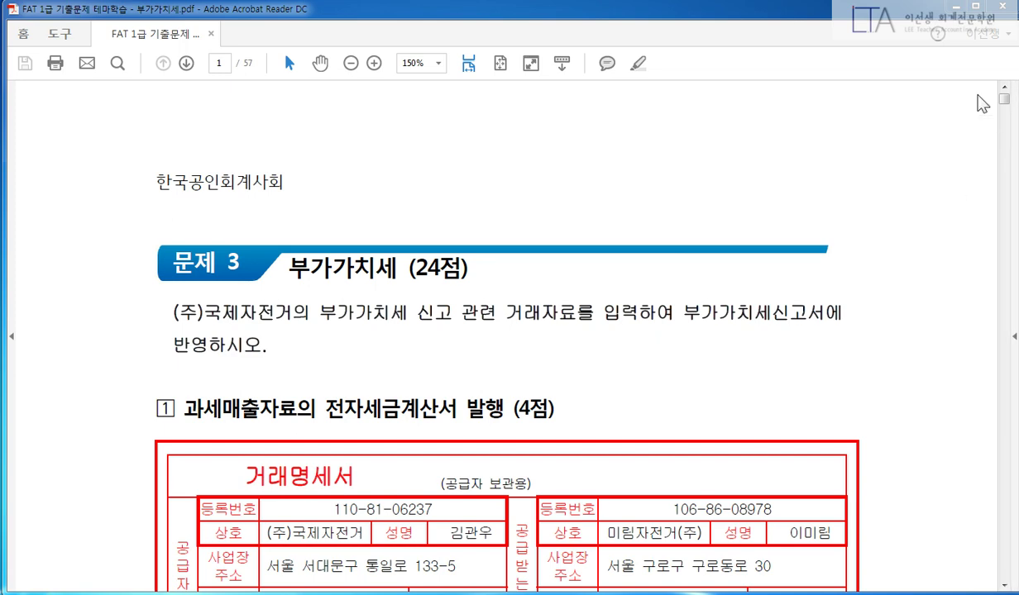
Step: Switch to the iPlus accounting program, change the company to 3114 (주)국제자전거, and display the 전체메뉴
left_click(442, 593)
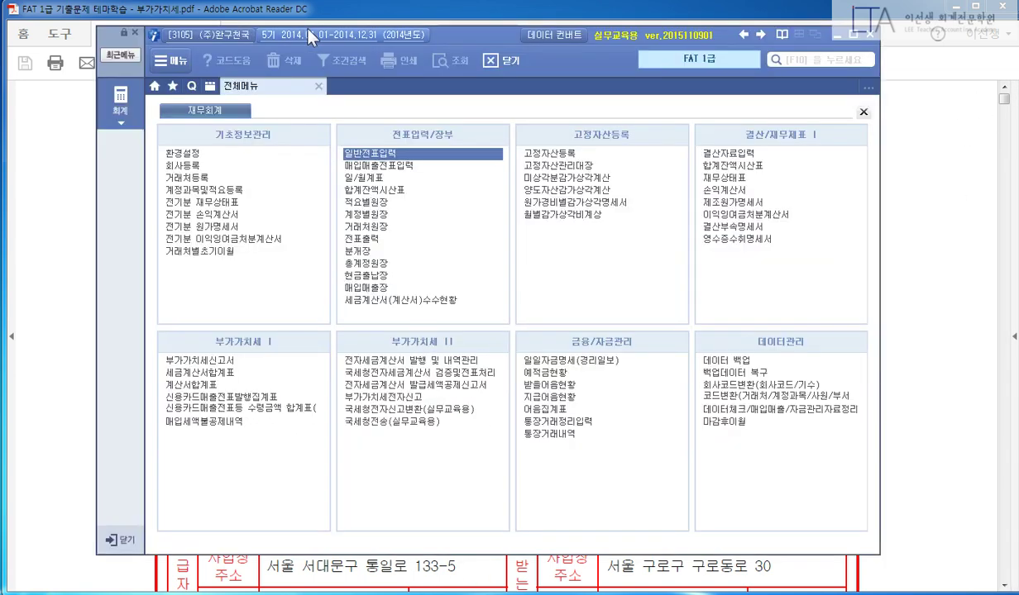
left_click(239, 36)
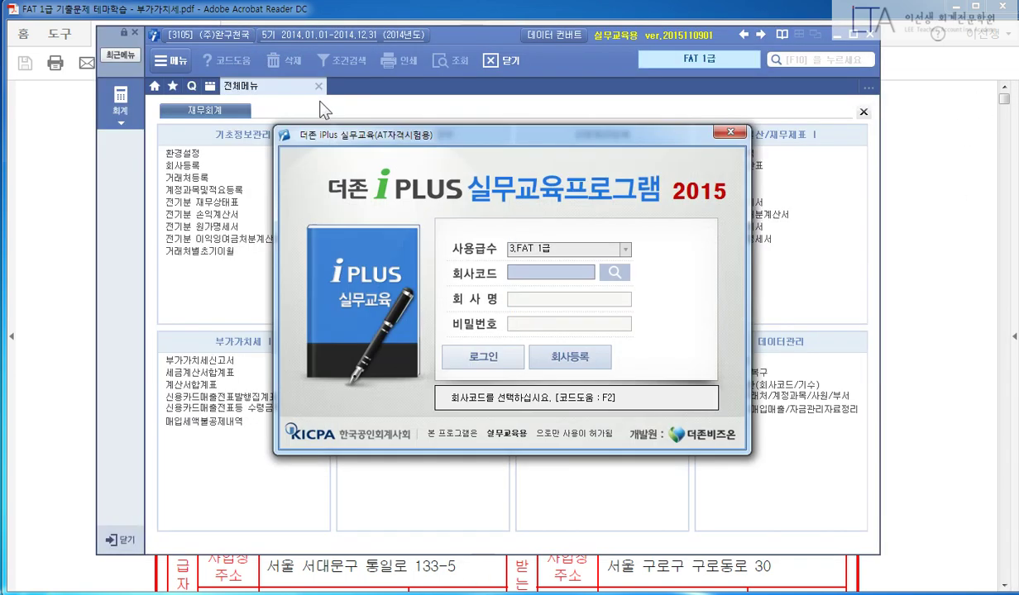
key("F2")
key("End")
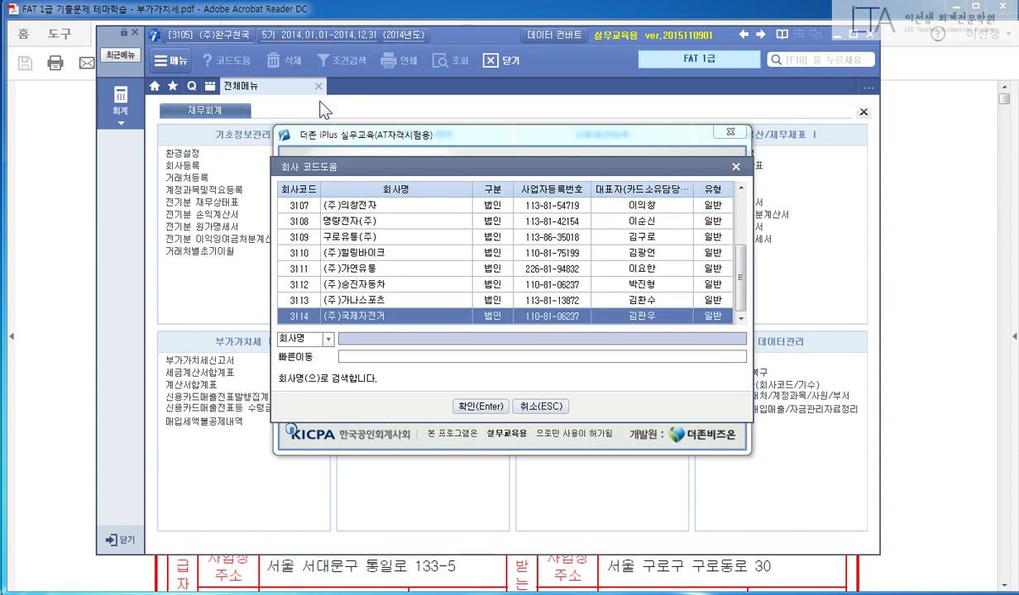
key("Return")
key("Return")
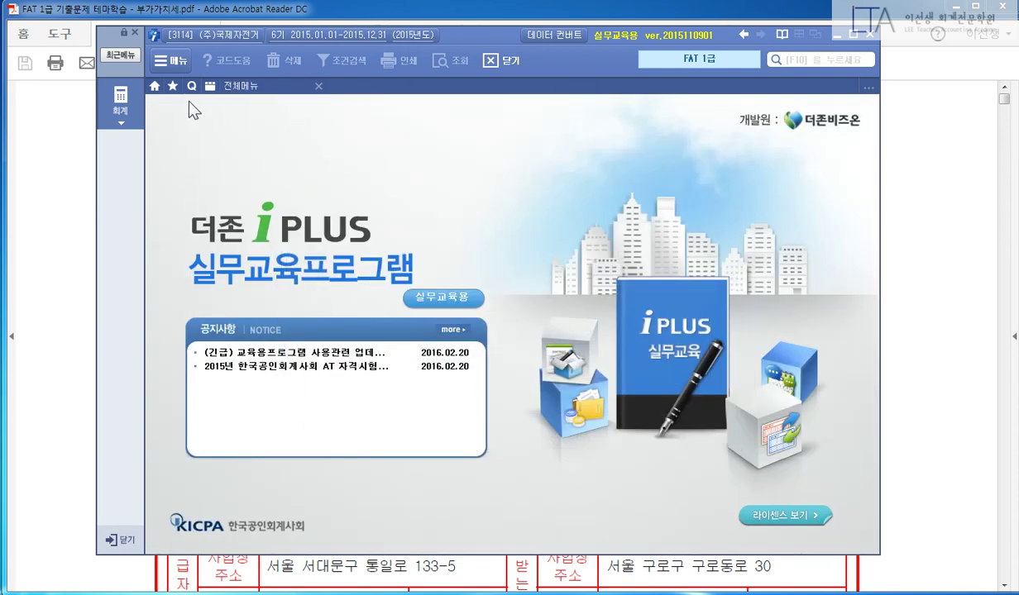
left_click(238, 86)
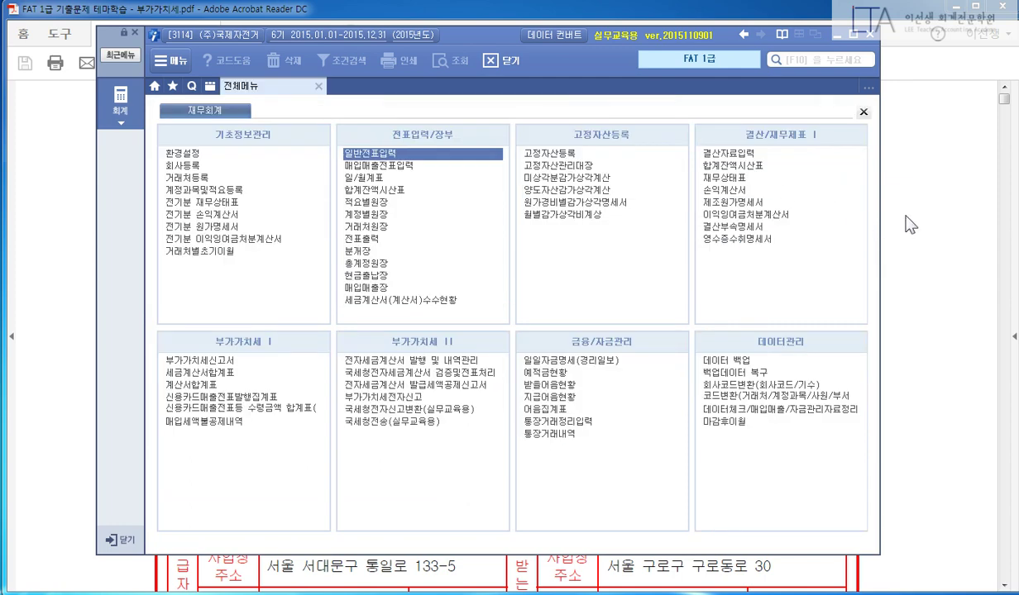
Step: Return to the exam PDF in Acrobat Reader and highlight the problem 1 heading about issuing the electronic tax invoice
left_click(909, 225)
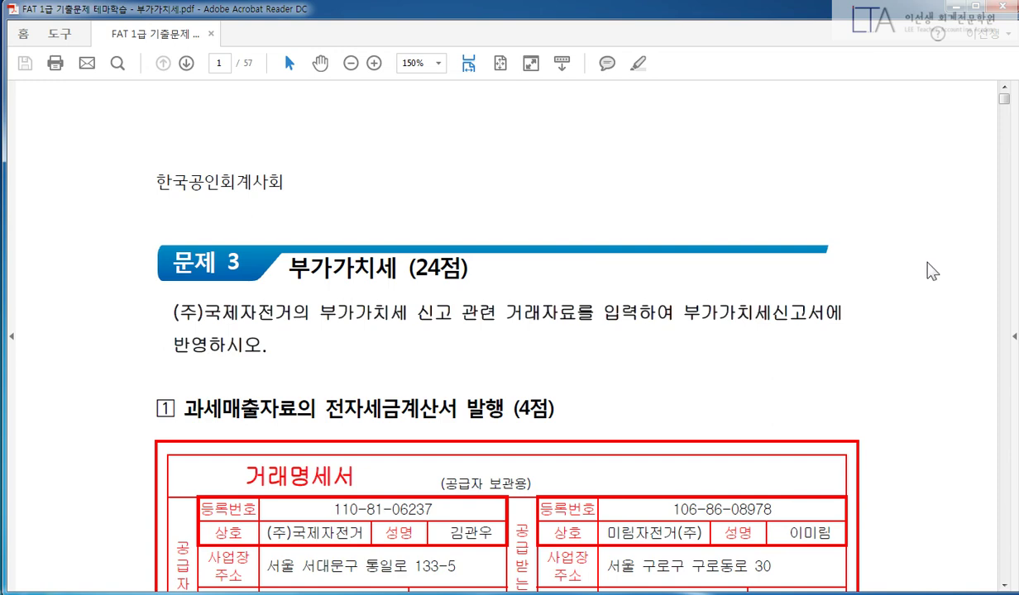
scroll(924, 273, "down", 5)
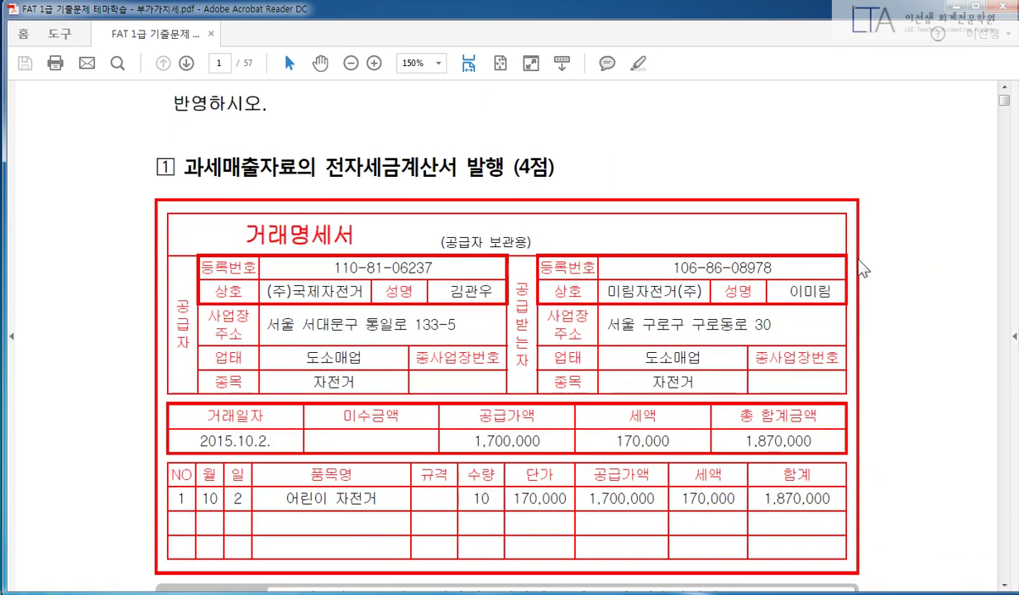
left_click(637, 64)
left_click_drag(184, 168, 563, 170)
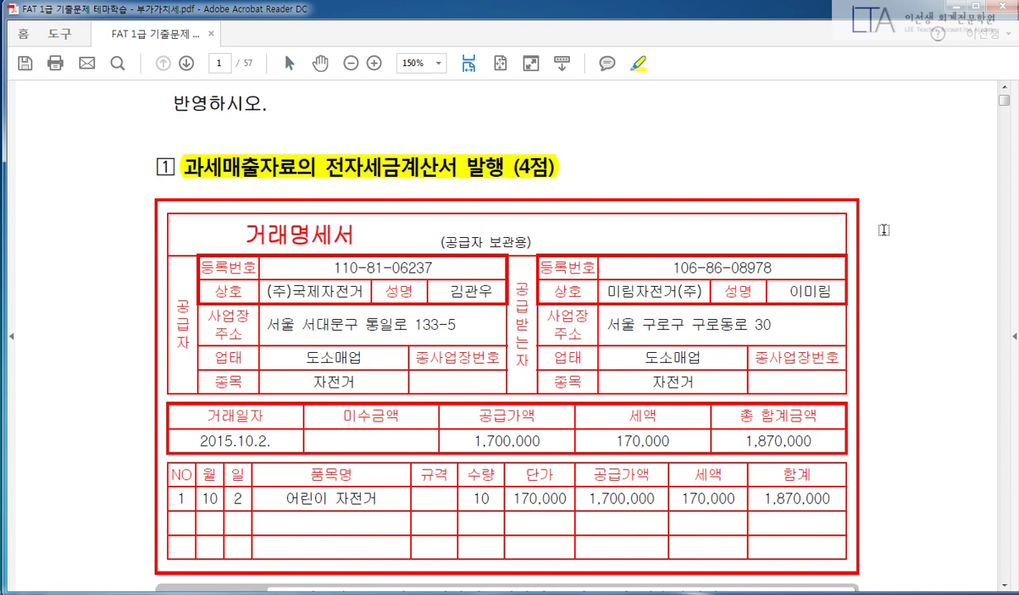
Step: Highlight both 평가문제 instructions of problem 1, including the parenthesized note about payment details and transmission date
scroll(966, 239, "down", 6)
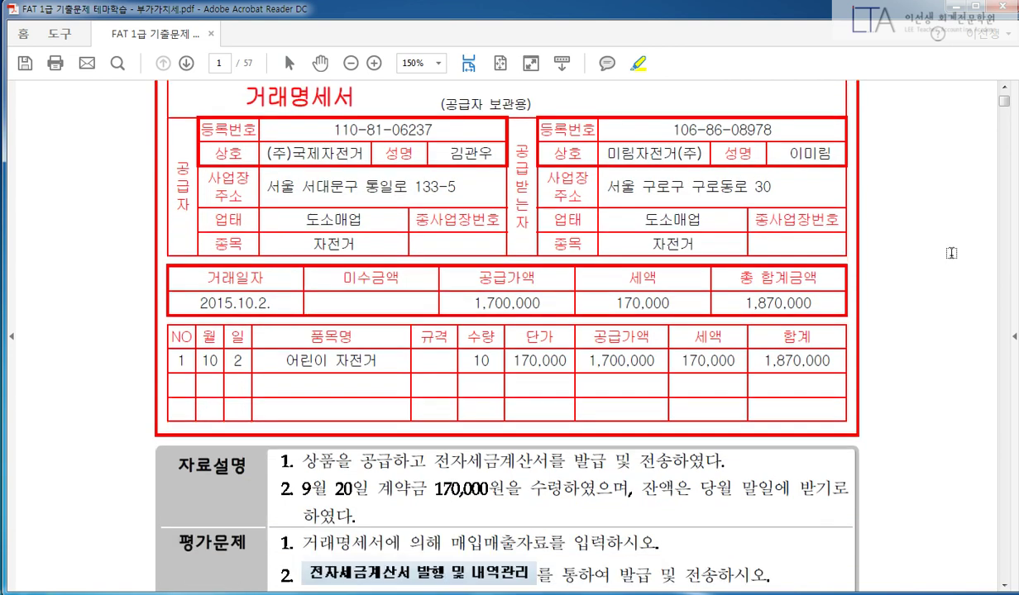
left_click_drag(291, 437, 657, 434)
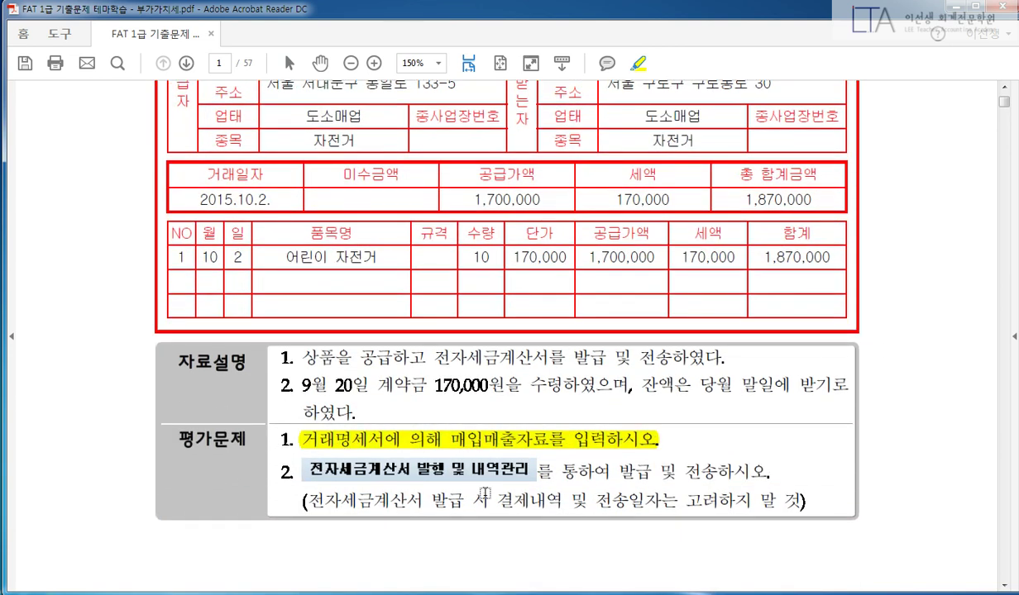
left_click_drag(614, 472, 741, 471)
left_click_drag(309, 466, 801, 501)
Step: Highlight the two 자료설명 statements of problem 1 covering the goods supply and the contract deposit with remaining balance
scroll(777, 484, "up", 1)
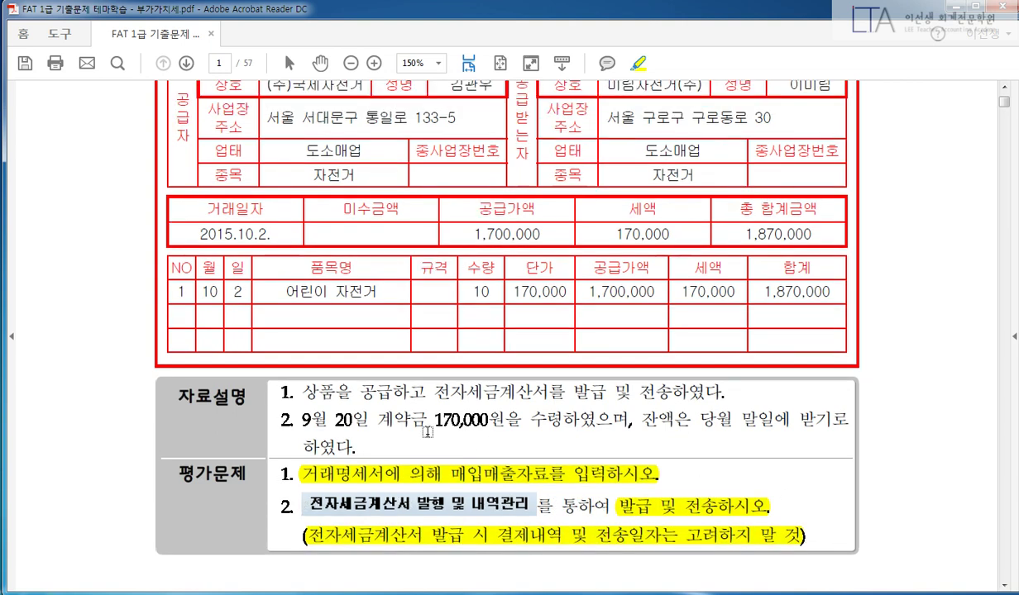
left_click_drag(299, 392, 690, 392)
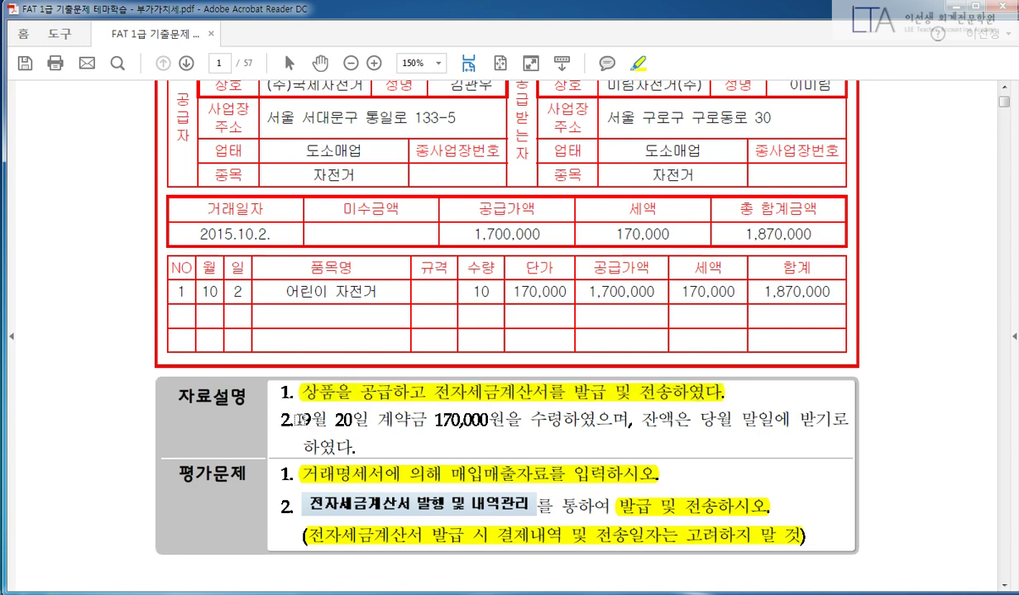
left_click_drag(302, 419, 849, 420)
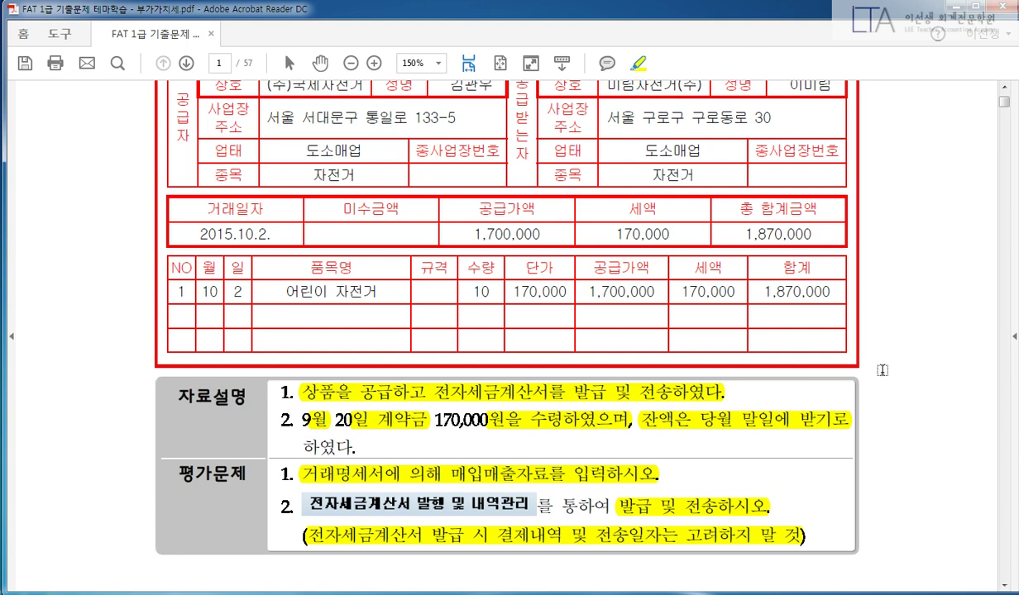
scroll(943, 373, "up", 1)
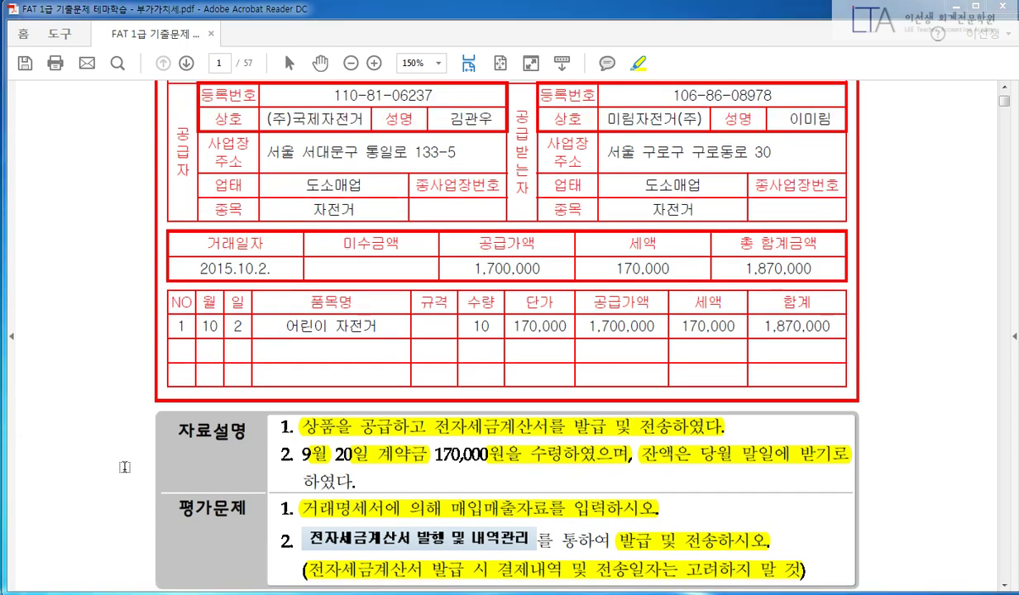
Step: Switch to the blank Notepad window and handwrite in black ink a dividing slash with credits VAT 170,000 and 상품매출 1,700,000
key("alt+Tab")
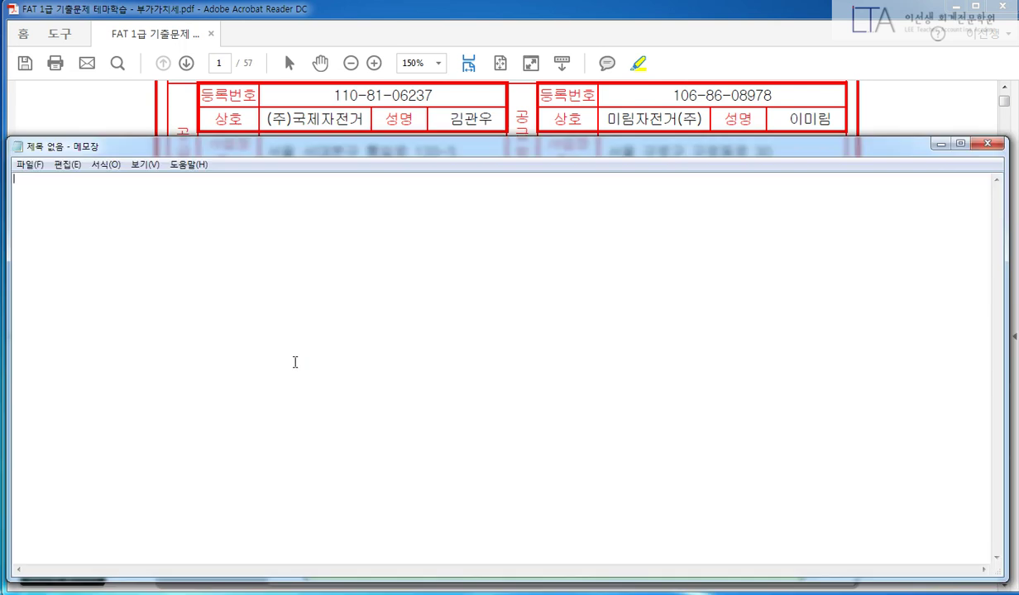
key("ctrl+2")
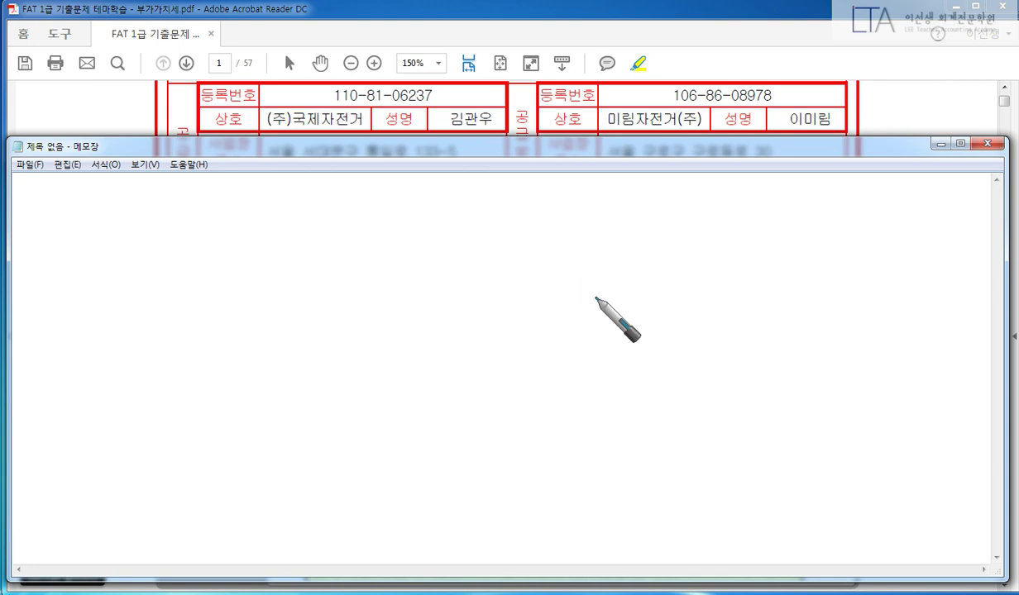
right_click(516, 323)
left_click(381, 322)
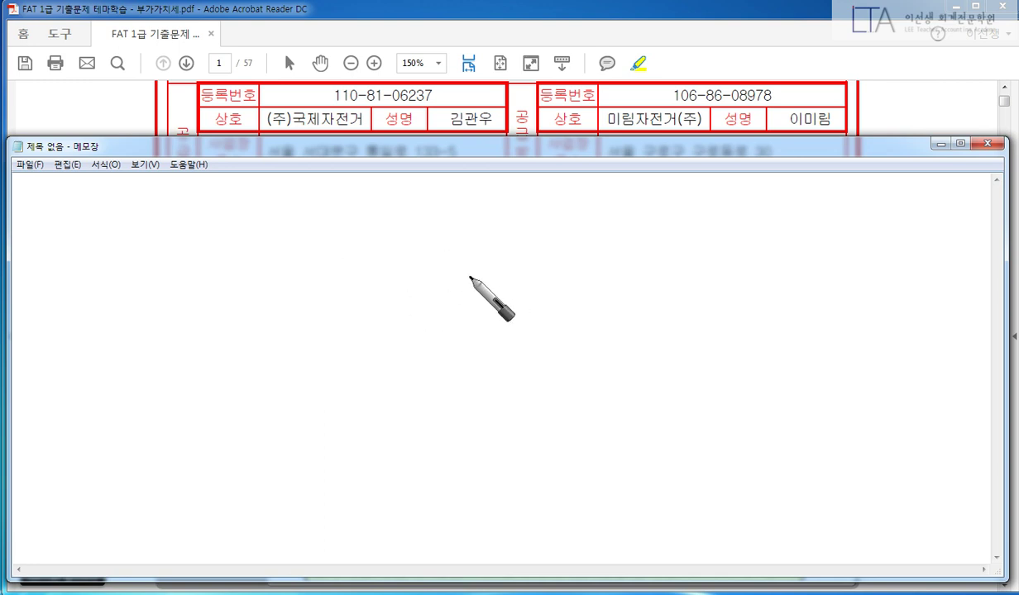
left_click_drag(489, 251, 449, 350)
mouse_move(534, 247)
left_mouse_down()
mouse_move(536, 263)
mouse_move(569, 268)
mouse_move(562, 286)
mouse_move(591, 265)
mouse_move(612, 266)
mouse_move(616, 281)
left_mouse_up()
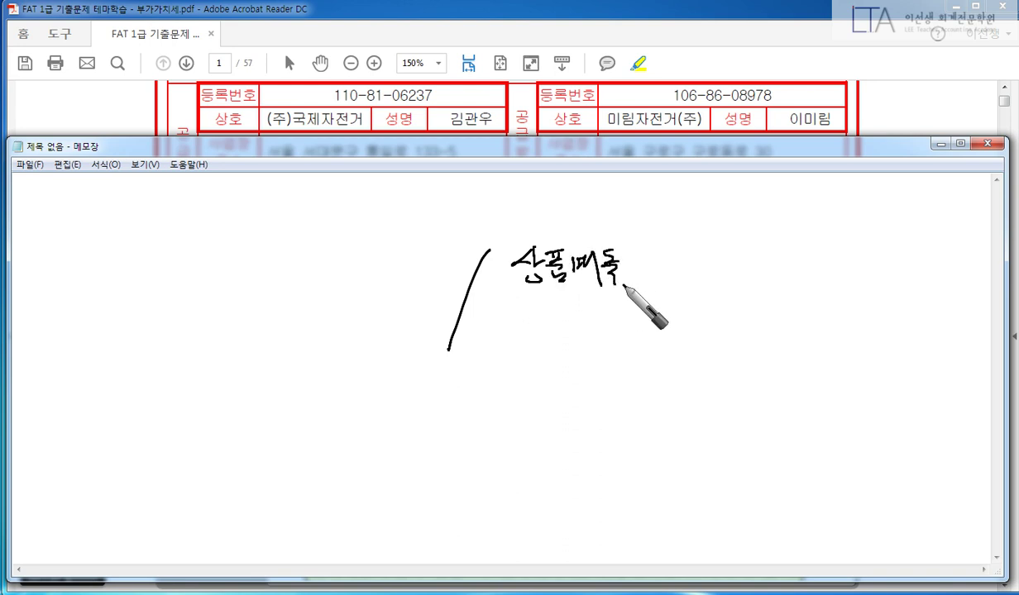
mouse_move(664, 255)
left_mouse_down()
mouse_move(694, 268)
mouse_move(804, 261)
left_mouse_up()
left_click_drag(488, 213, 474, 272)
mouse_move(529, 207)
left_mouse_down()
mouse_move(564, 205)
mouse_move(572, 216)
mouse_move(590, 204)
left_mouse_up()
mouse_move(676, 197)
left_mouse_down()
mouse_move(680, 218)
mouse_move(794, 210)
left_mouse_up()
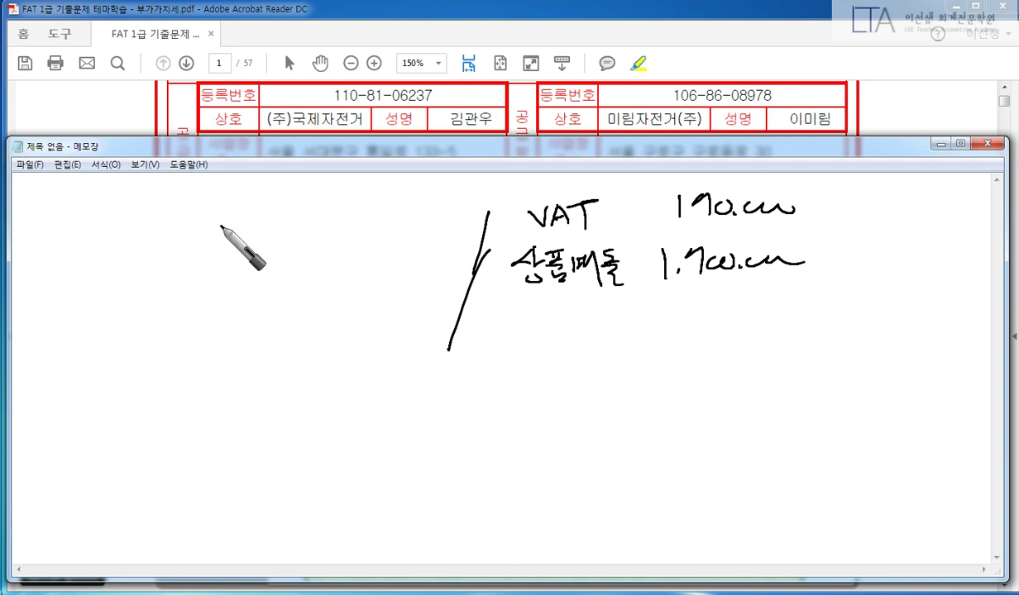
Step: Handwrite the debit 선수금 170,000 opposite the VAT line of the journal entry sketch
mouse_move(211, 208)
left_mouse_down()
mouse_move(202, 221)
mouse_move(218, 220)
left_mouse_up()
left_click_drag(229, 205, 230, 233)
mouse_move(210, 230)
left_mouse_down()
mouse_move(238, 241)
mouse_move(245, 222)
mouse_move(276, 216)
mouse_move(276, 243)
left_mouse_up()
left_click_drag(323, 208, 324, 233)
mouse_move(331, 213)
left_mouse_down()
mouse_move(343, 233)
mouse_move(373, 217)
mouse_move(435, 219)
left_mouse_up()
left_click(382, 228)
Step: Handwrite the second debit of 1,700,000 with an abbreviated accounts-receivable label, and leave the pen annotation mode
mouse_move(285, 281)
left_mouse_down()
mouse_move(282, 303)
mouse_move(426, 283)
left_mouse_up()
left_click(296, 299)
left_click(377, 293)
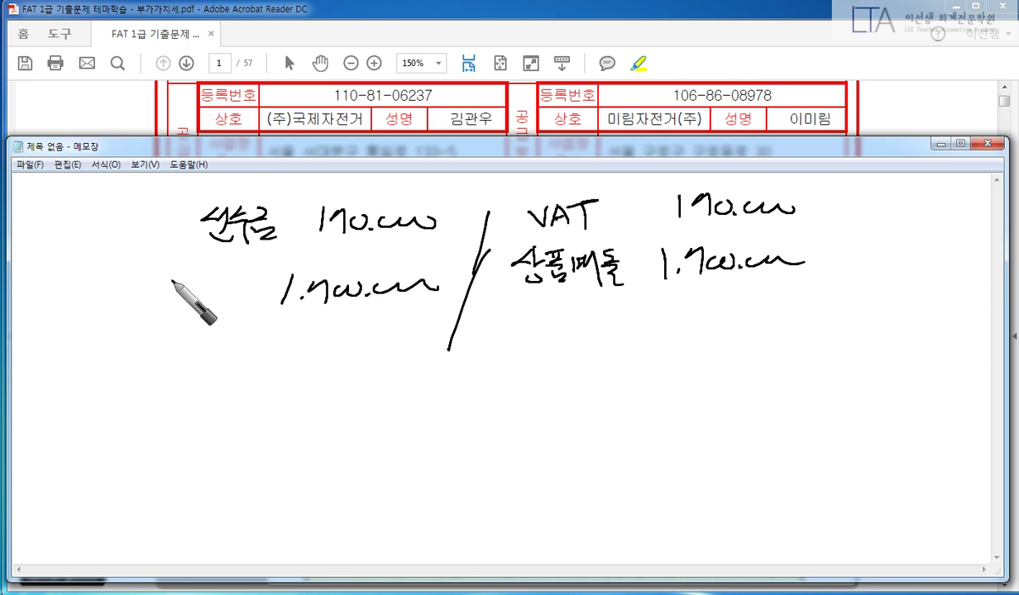
left_click_drag(171, 277, 171, 289)
left_click_drag(157, 304, 225, 301)
left_click(203, 308)
mouse_move(225, 313)
left_mouse_down()
mouse_move(238, 283)
mouse_move(241, 304)
left_mouse_up()
left_click_drag(245, 286, 245, 318)
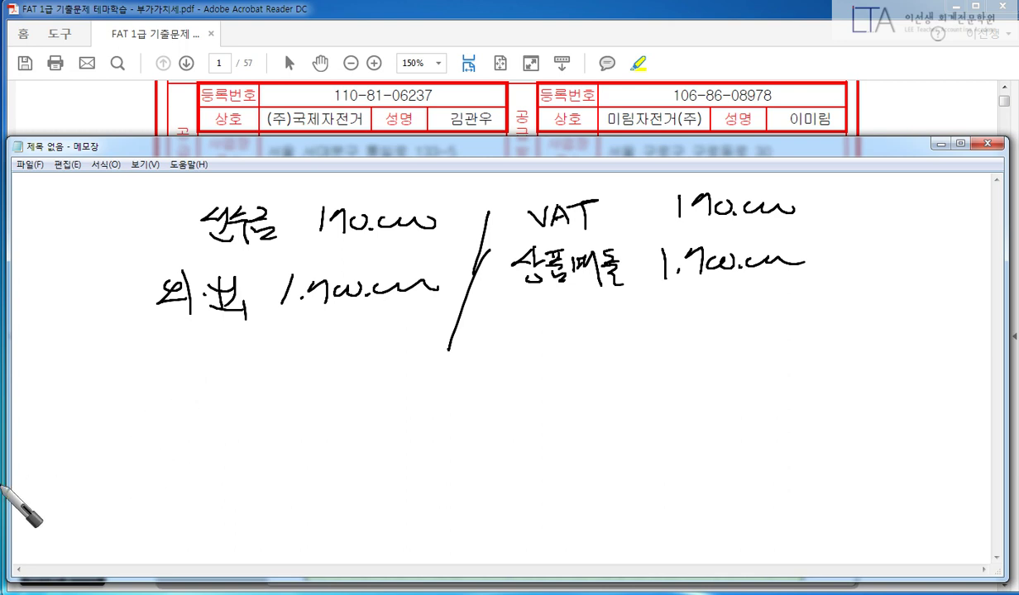
key("Escape")
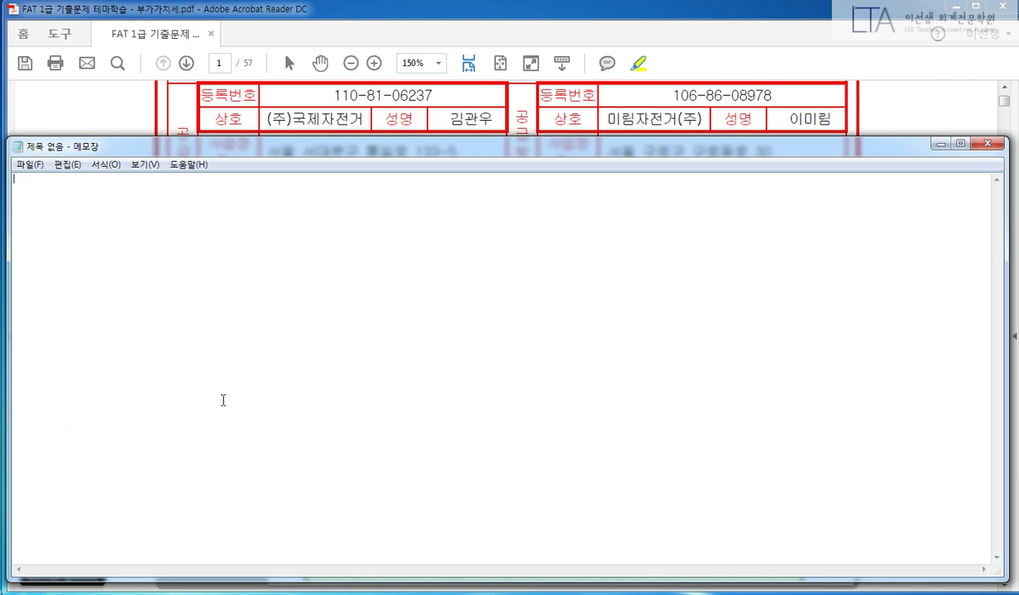
Step: Switch to the iPlus accounting program, open 매입매출전표입력, and set the voucher date to October 2
key("alt+Tab")
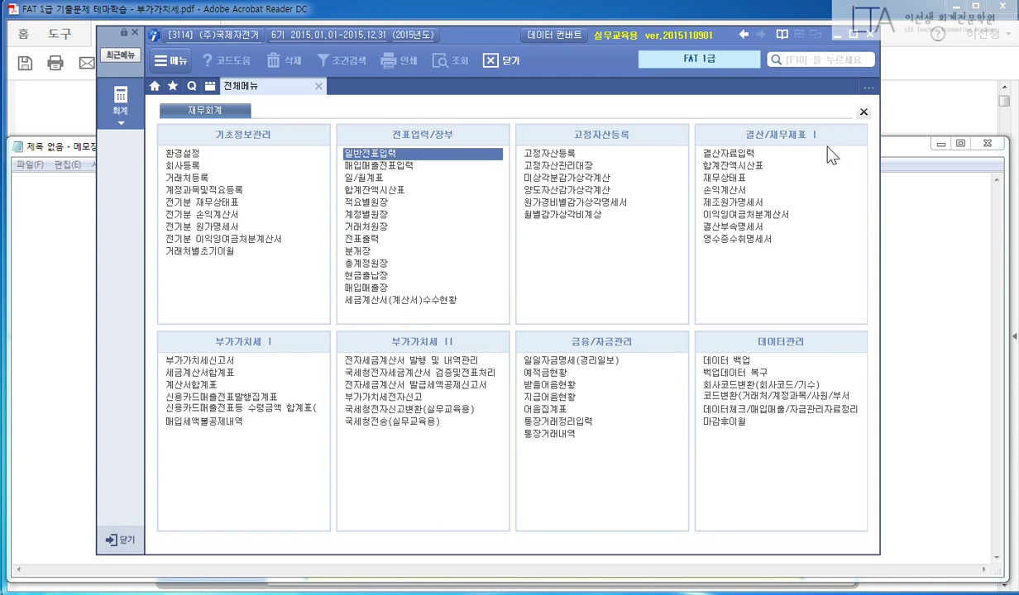
left_click(394, 164)
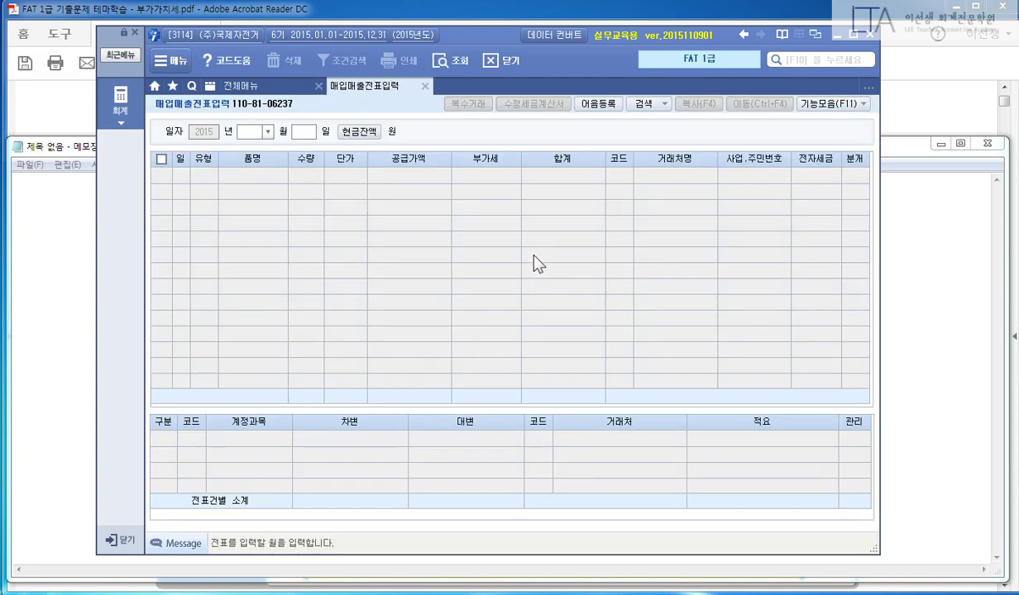
type("10")
key("Return")
type("02")
key("Return")
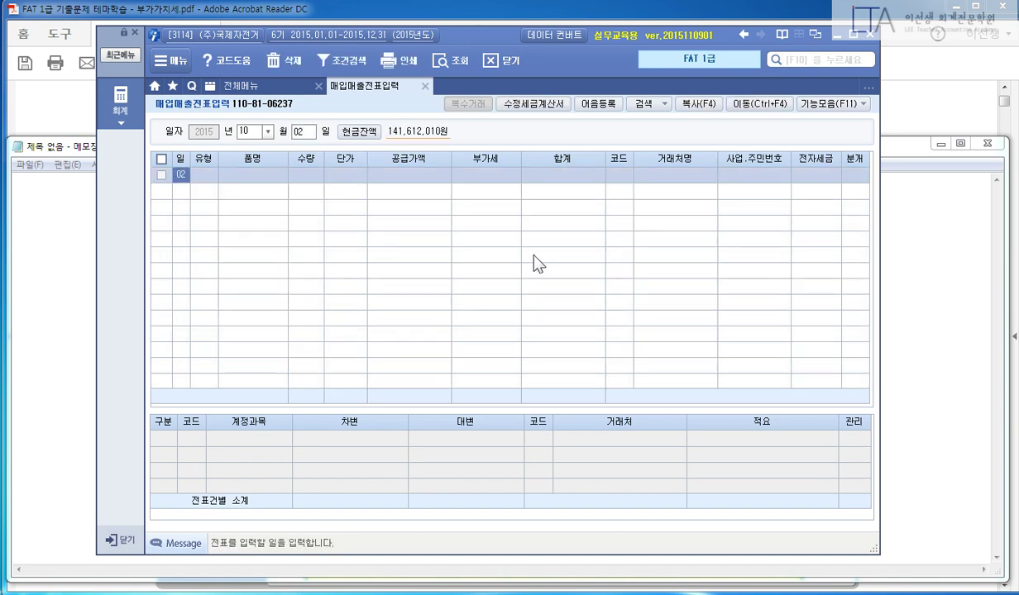
Step: Set the October 2 entry's type to 11 (과세) and its item name to 어린이자전거
type("11")
key("Return")
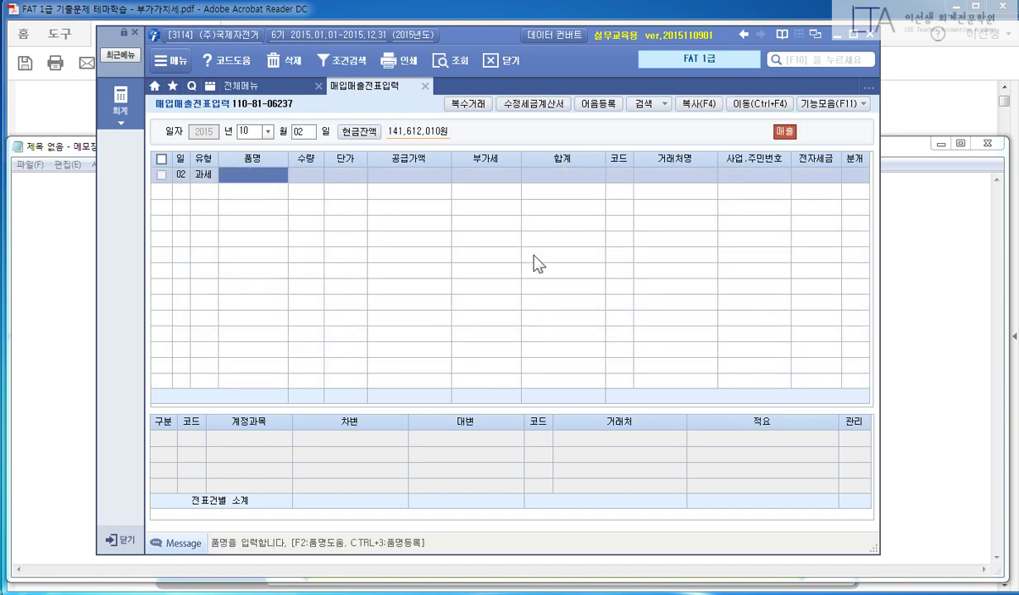
type("어린")
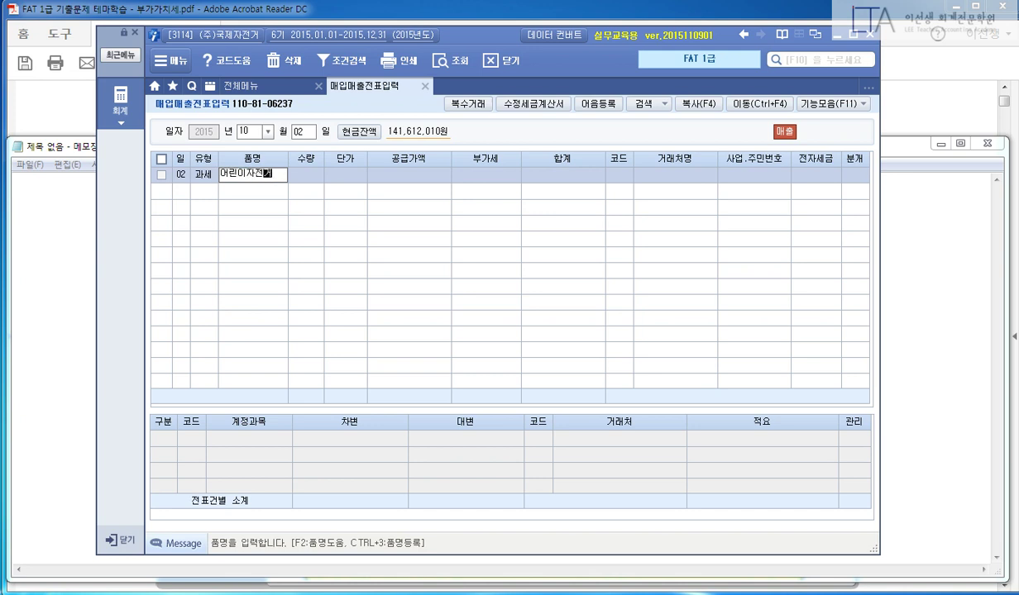
type("이자전거")
key("Return")
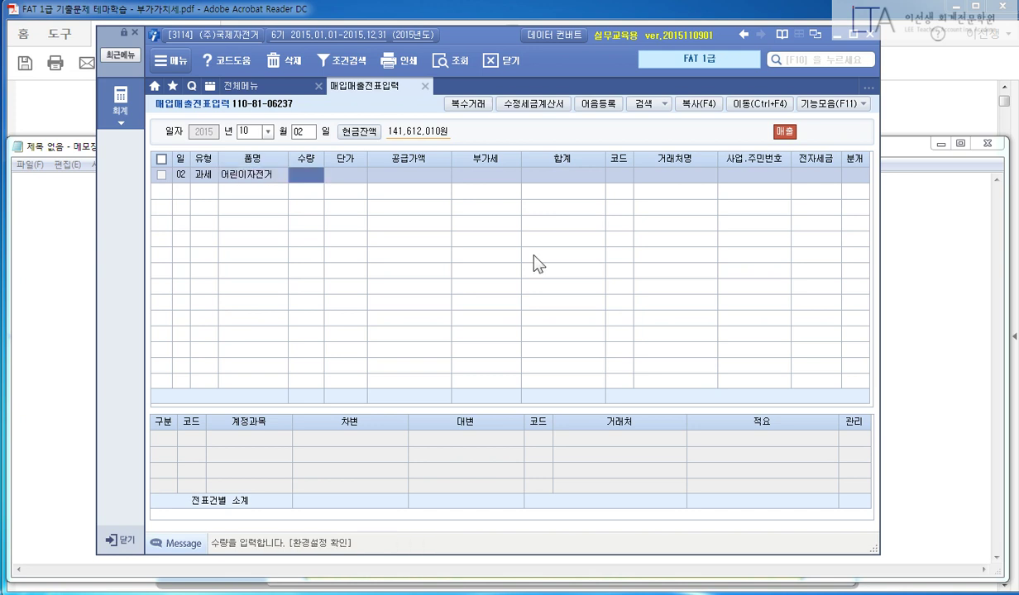
Step: Enter a quantity of 10 and a unit price of 170,000 for 어린이자전거, accepting the calculated supply amount
type("10")
key("Return")
type("1")
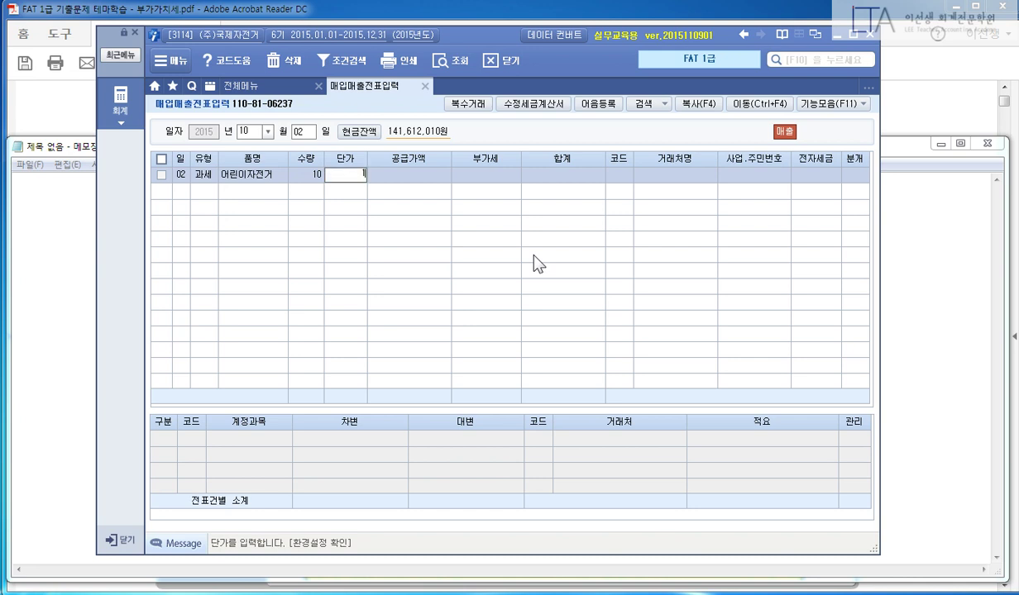
type("70,000")
key("Return")
key("Return")
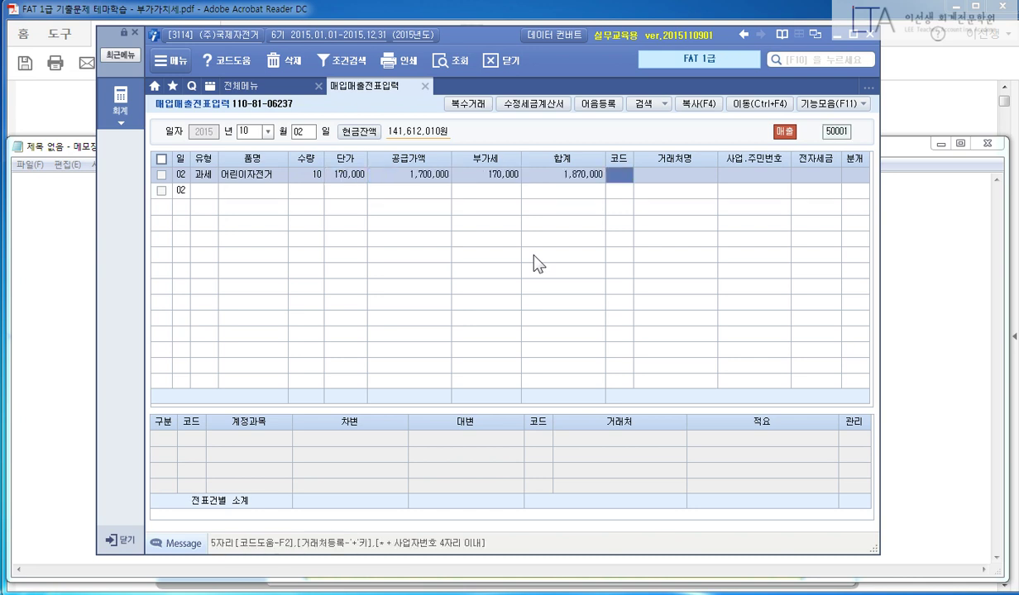
Step: Set the customer to 미림자전거(주) and leave the 전자세금 field blank
type("미림")
key("Return")
key("Return")
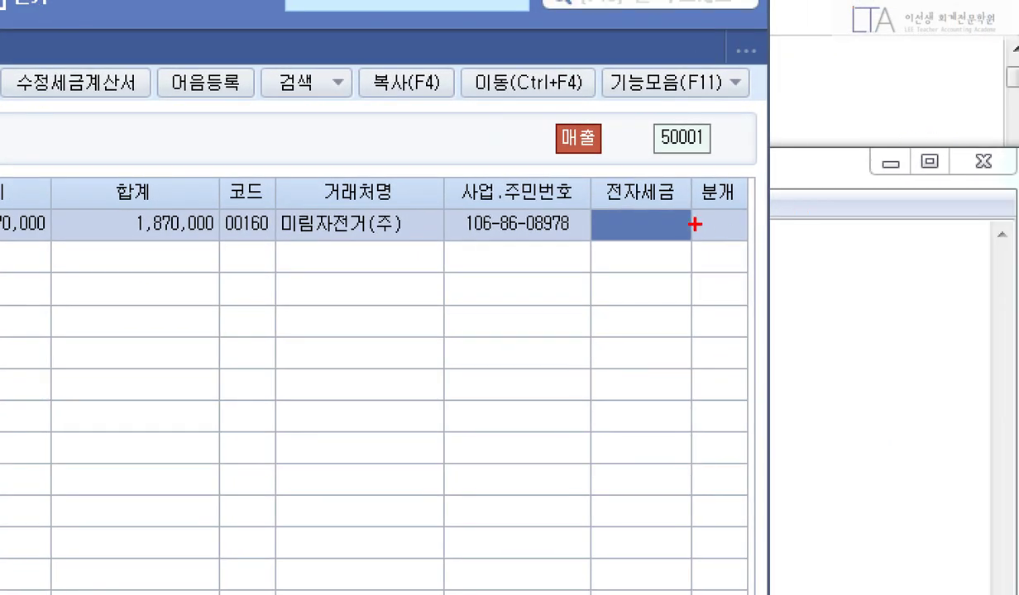
mouse_move(679, 212)
left_mouse_down()
mouse_move(622, 241)
mouse_move(685, 266)
left_mouse_up()
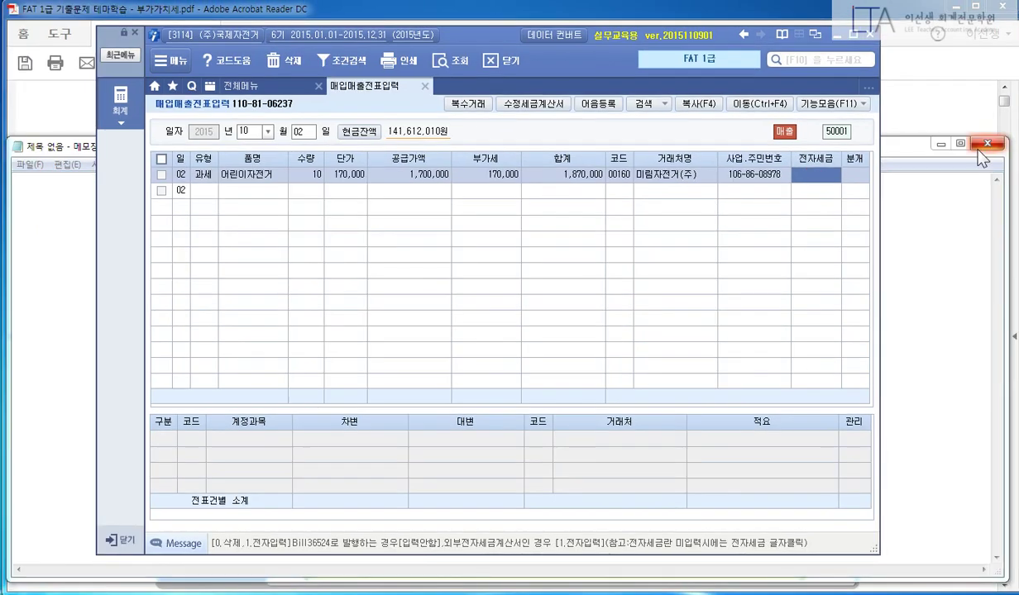
key("Return")
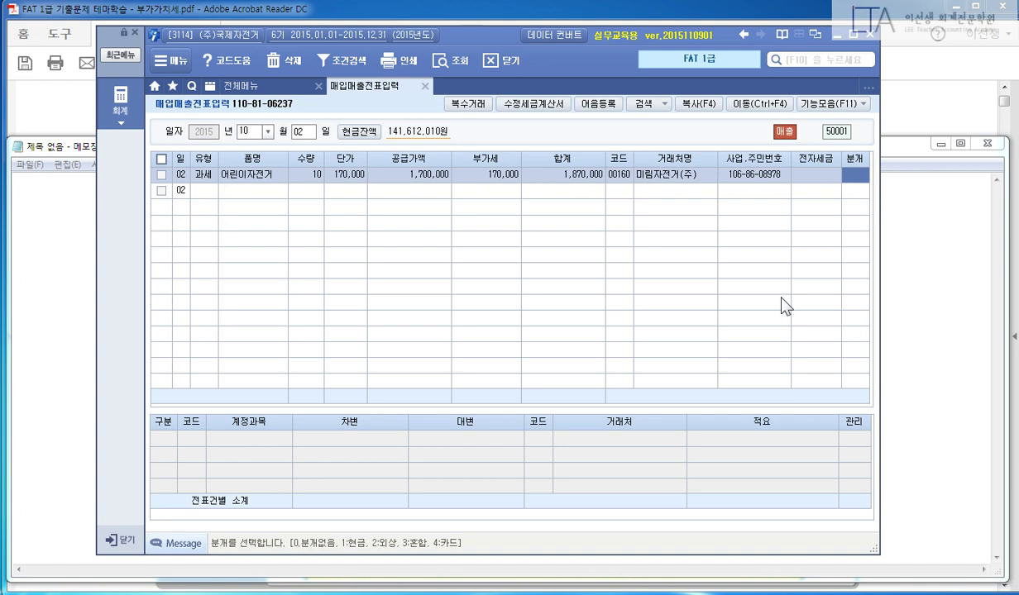
Step: Set the October 2 sale's 분개 to 3 (혼합) and add a debit of 170,000 to account 259 선수금
type("3")
key("Return")
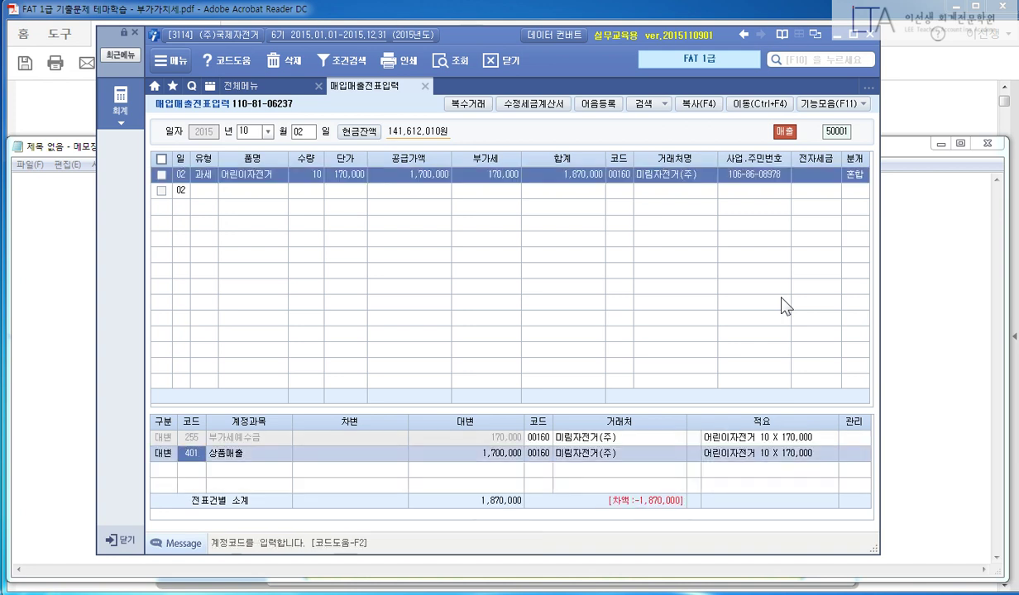
type("3")
key("Return")
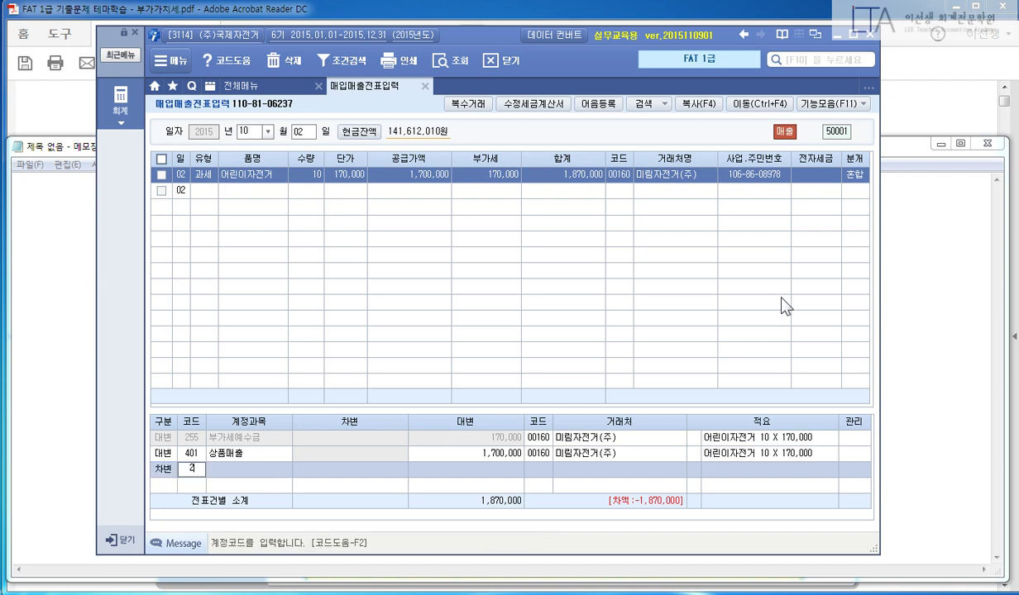
type("257")
key("Return")
key("shift+Tab")
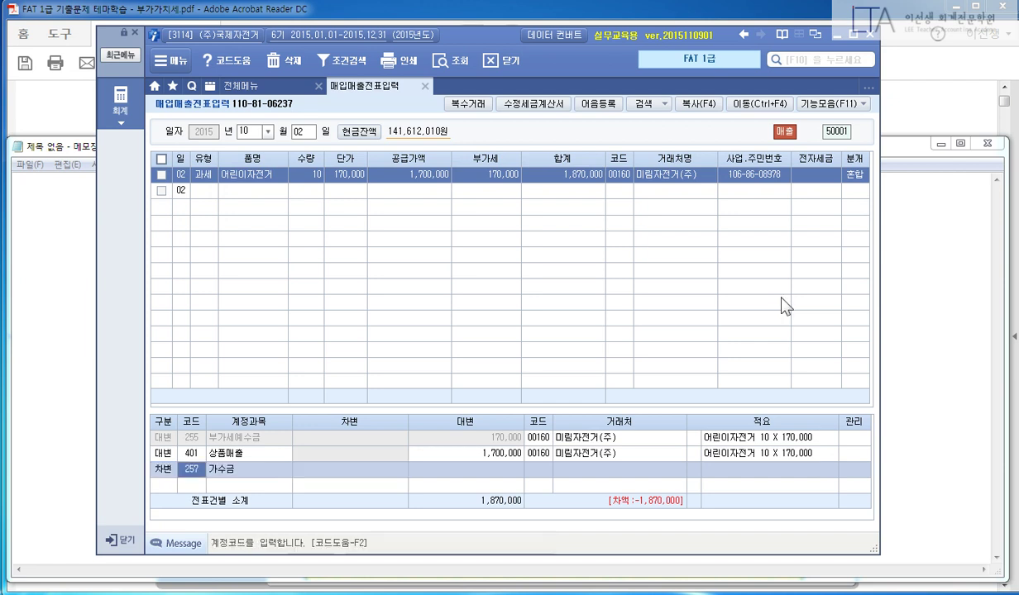
type("259")
key("Return")
type("170000")
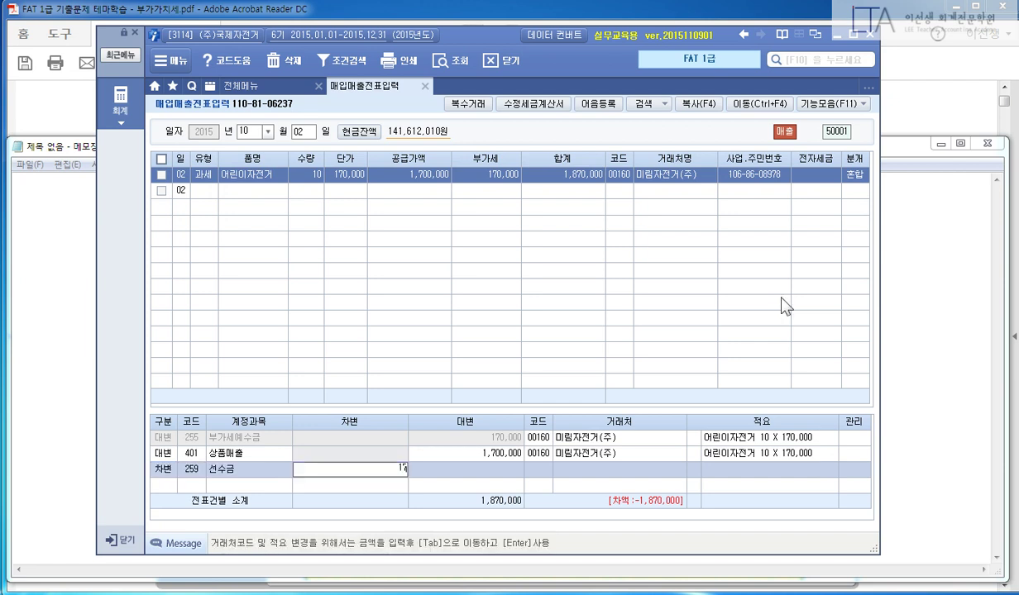
key("Return")
Step: Add a debit to account 108 외상매출금 for the remaining 1,700,000 and save the entry
type("3")
key("Return")
type("108")
key("Return")
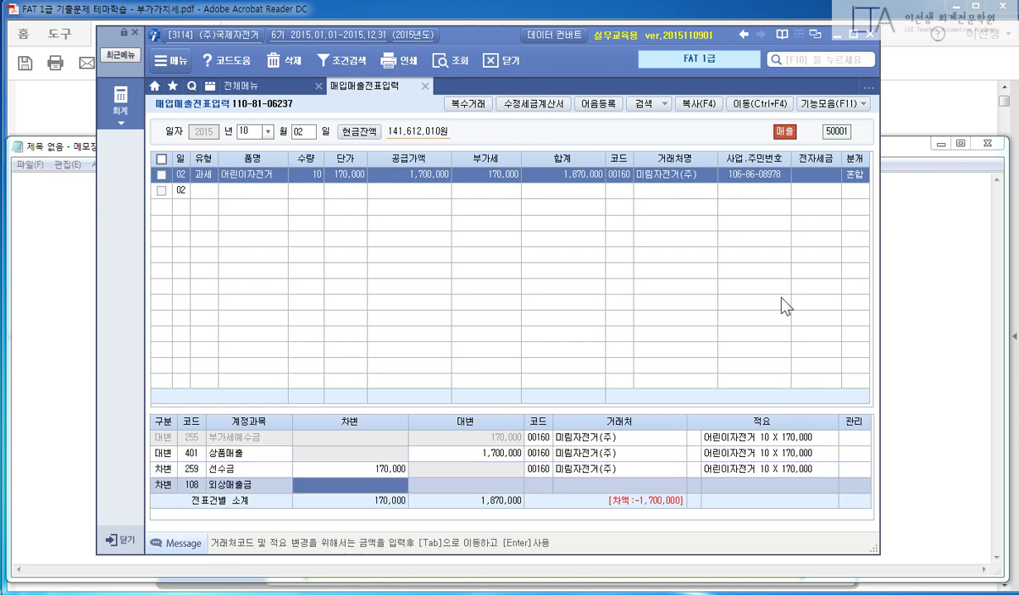
key("Return")
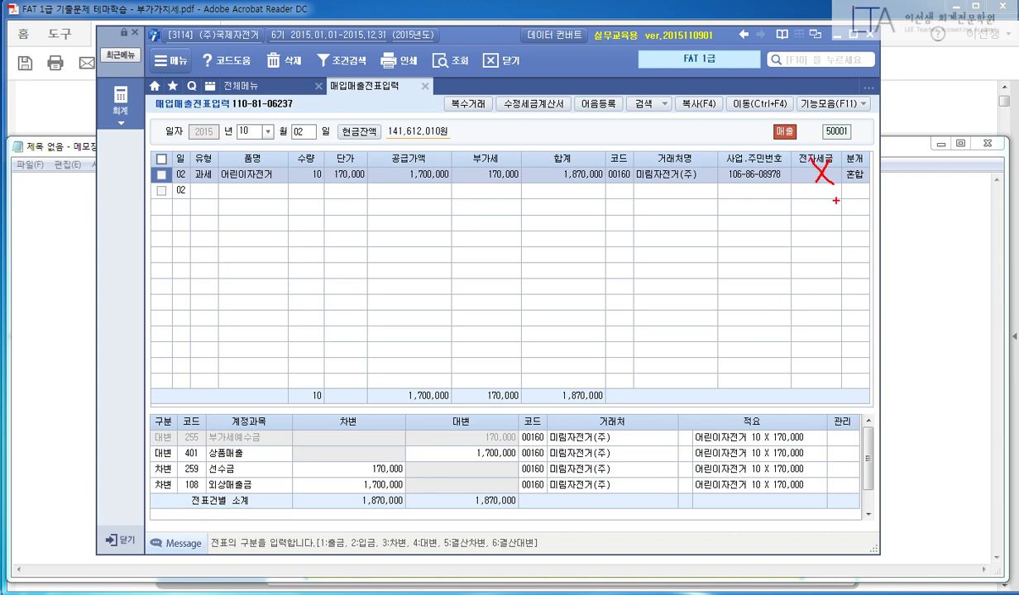
key("Escape")
Step: Open 전자세금계산서 발행 및 내역관리 from the 부가가치세 II group
left_click(248, 85)
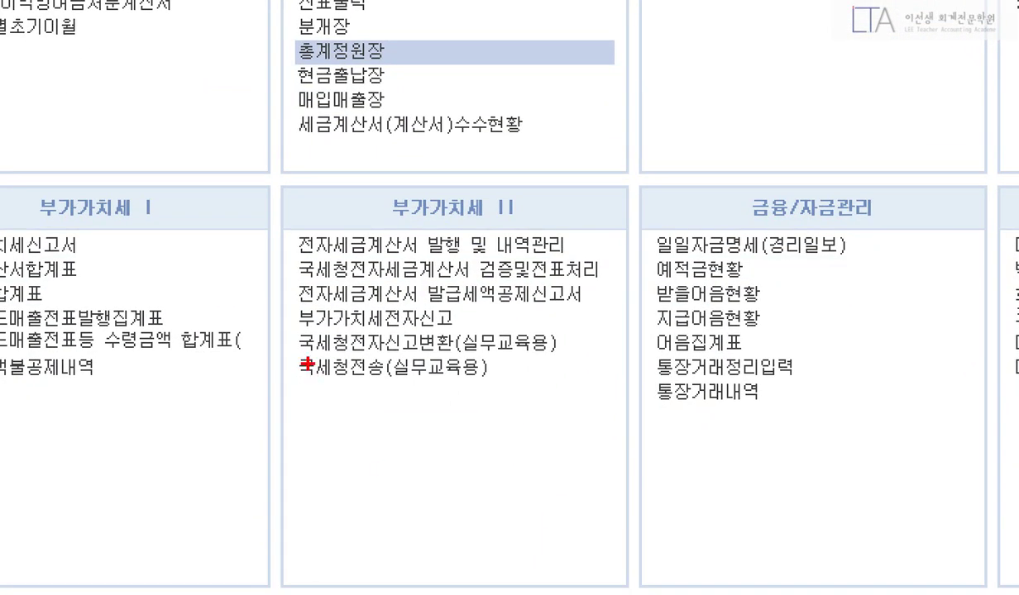
mouse_move(283, 163)
left_mouse_down()
mouse_move(603, 416)
mouse_move(652, 432)
left_mouse_up()
left_click_drag(281, 224, 610, 261)
left_click_drag(552, 219, 612, 165)
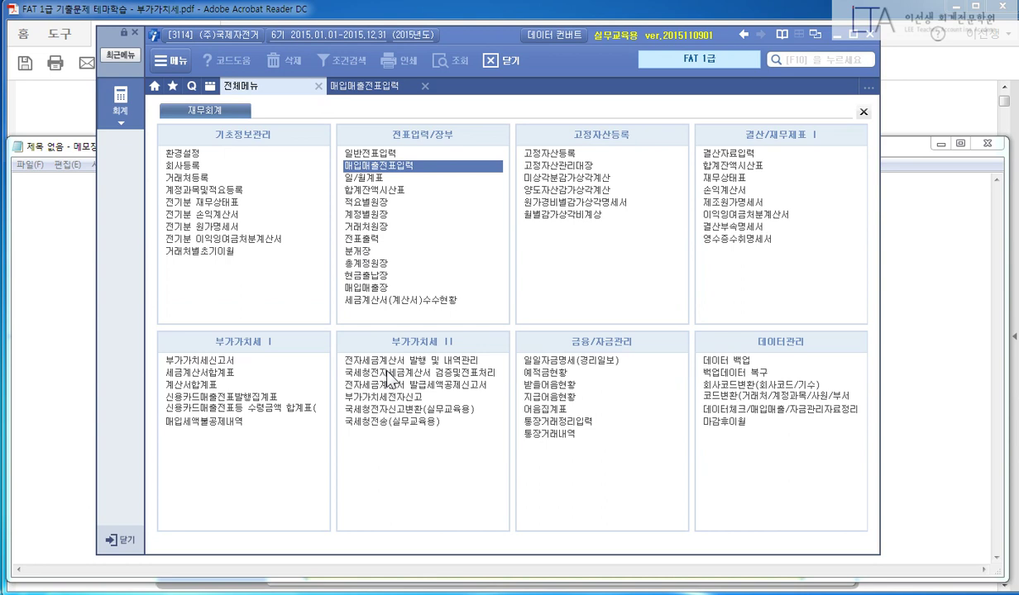
double_click(372, 360)
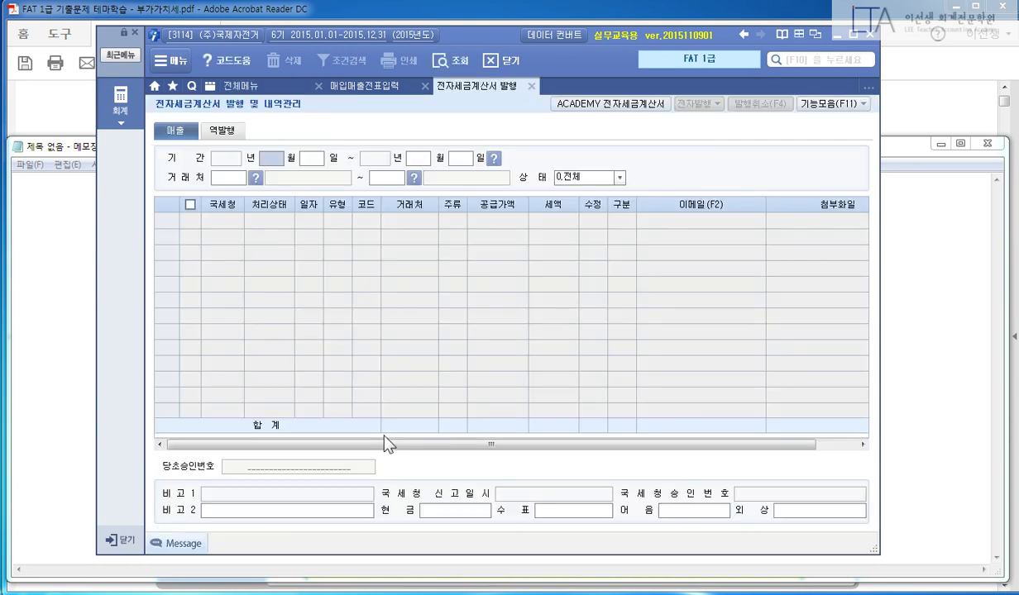
Step: Query the sales invoices for October 2, 2015 only, covering all customers from 처음 to 끝
type("1")
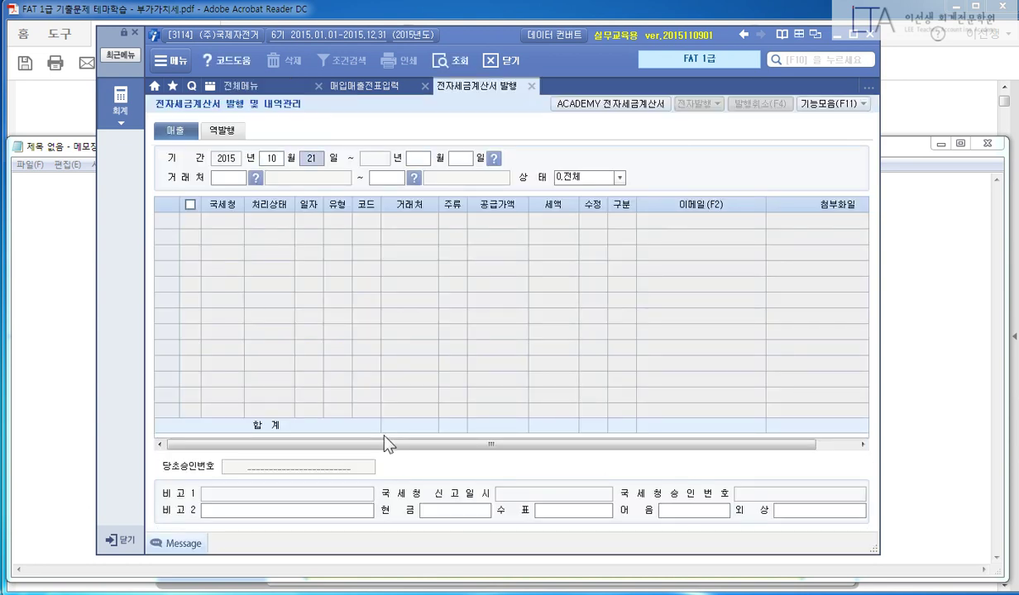
type("02102")
key("Return")
key("Return")
key("Return")
key("Return")
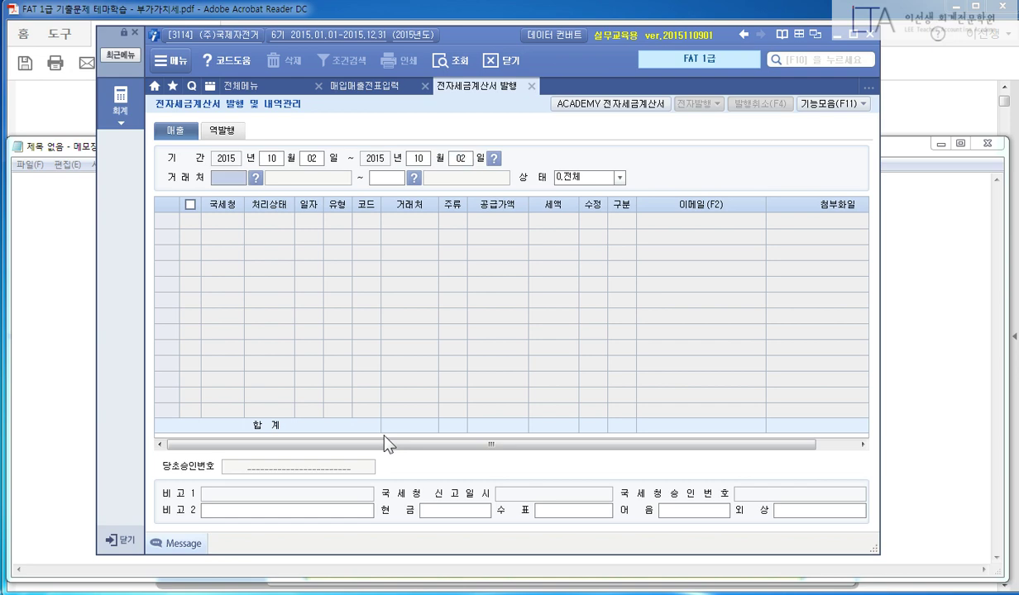
key("Return")
key("Return")
key("Return")
left_click(360, 221)
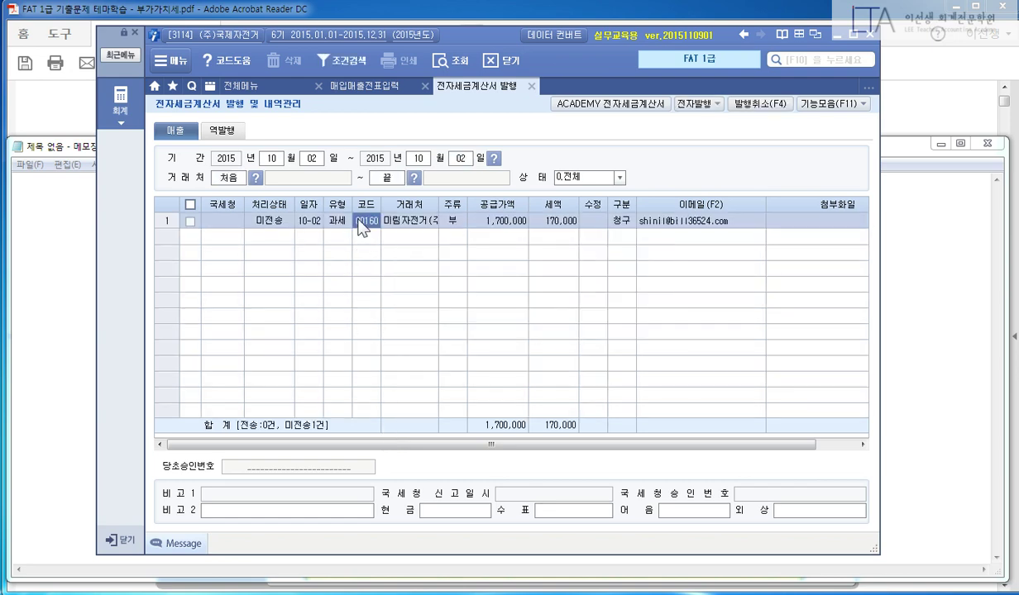
Step: Go back to the 매입매출전표입력 entry for 미림자전거(주) and set its 전자세금 field to 1 (전자입력)
left_click(370, 86)
left_click(812, 180)
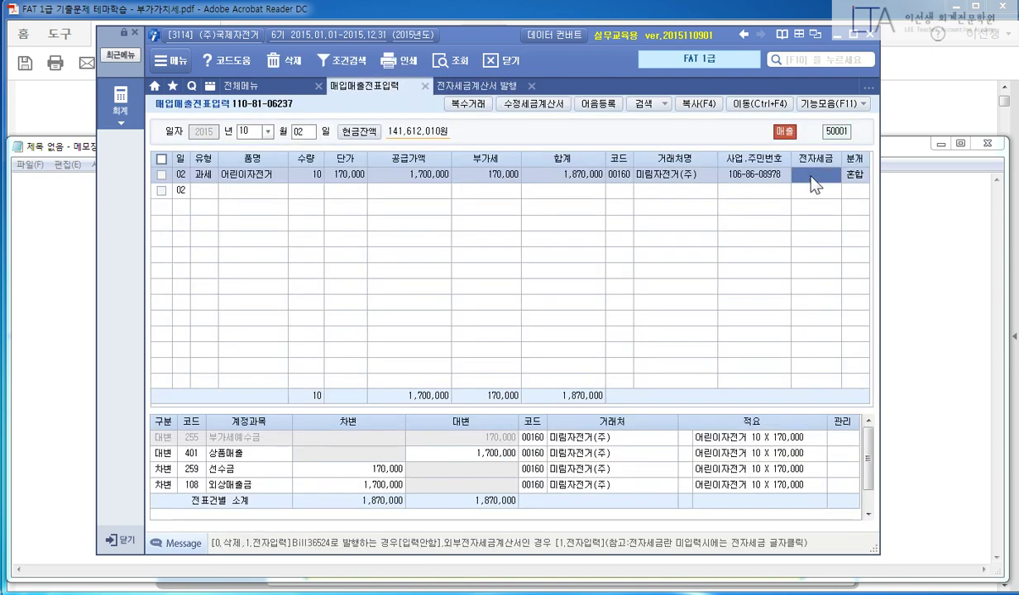
type("1")
key("Return")
Step: Repeat the October 2 query in 전자세금계산서 발행 및 내역관리 with the same customer range
left_click(477, 86)
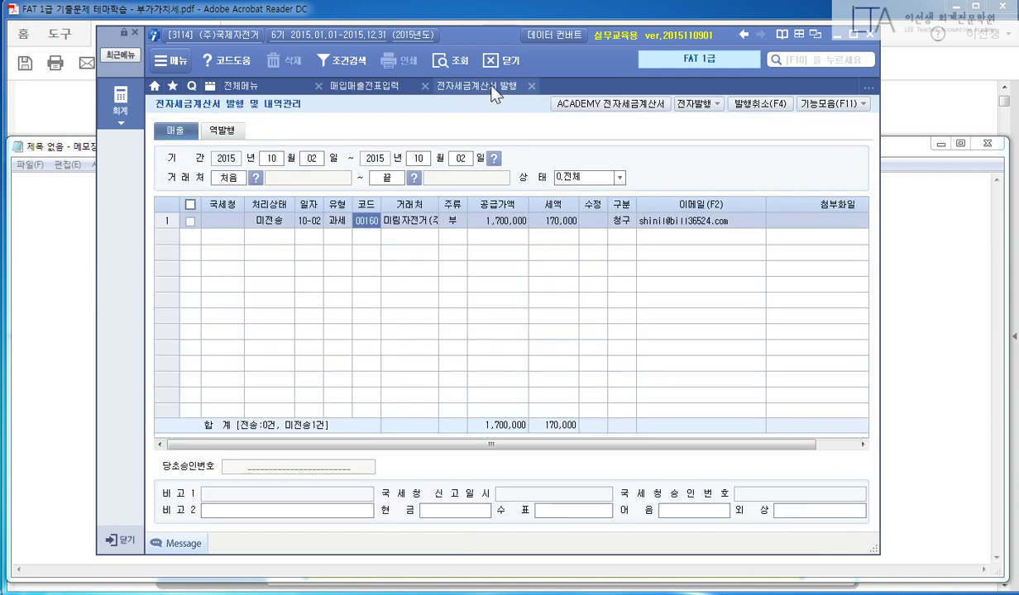
left_click(318, 158)
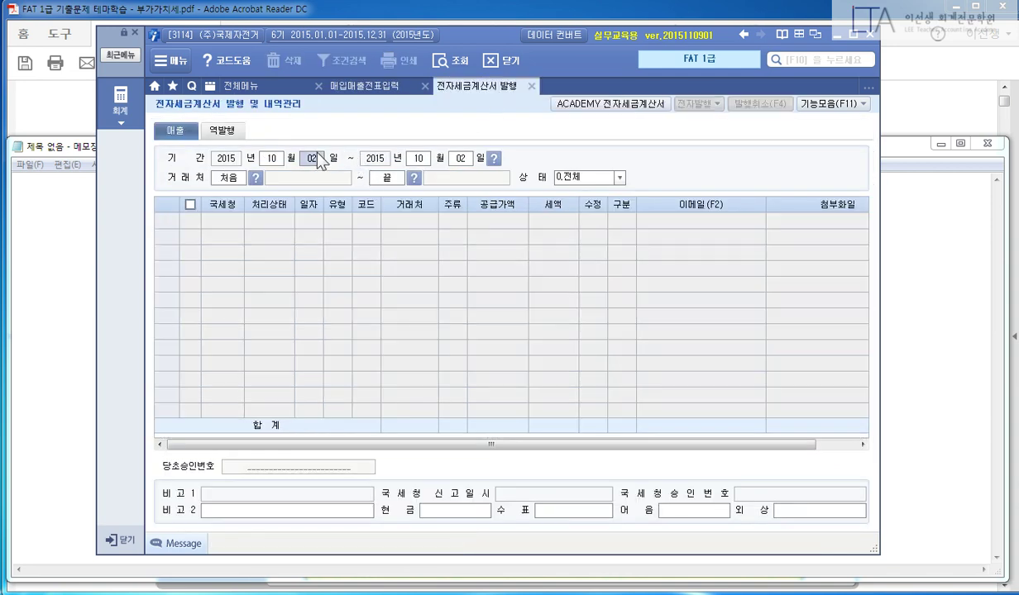
key("Return")
key("Return")
key("Return")
key("Return")
key("Return")
key("Return")
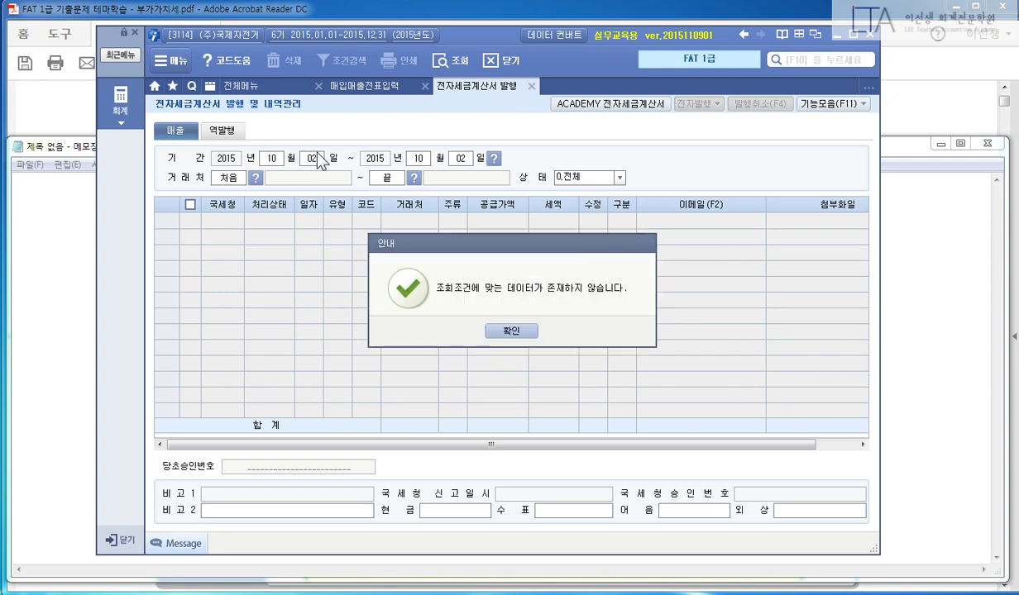
key("Return")
Step: Clear the 전자세금 field of the 미림자전거(주) entry in 매입매출전표입력 by entering 0
left_click(372, 85)
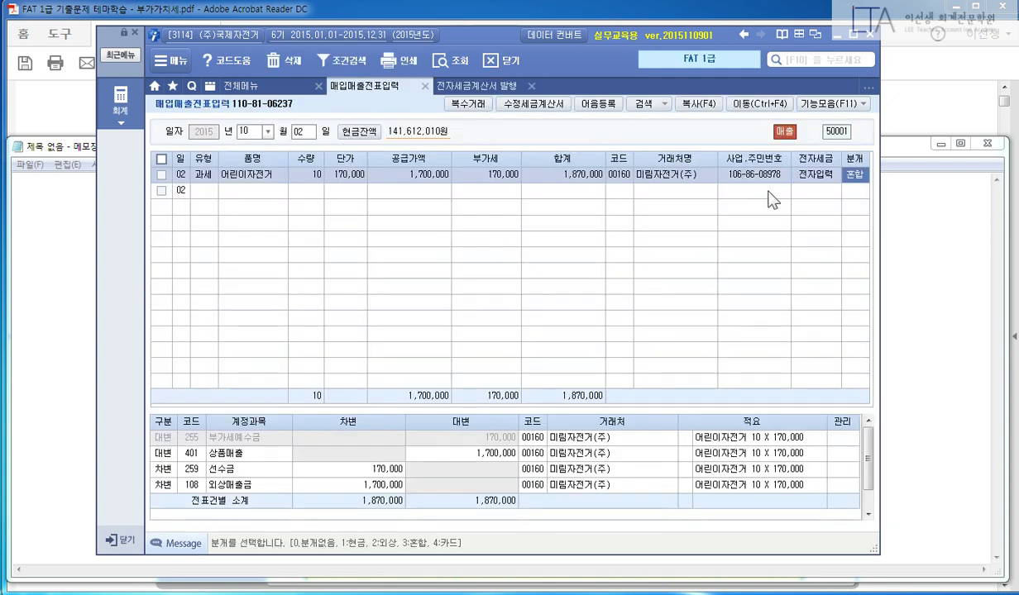
left_click(814, 176)
type("0")
key("Return")
Step: Select the October 2 미림자전거(주) invoice in 전자세금계산서 발행 및 내역관리 and issue it with 전자발행
left_click(465, 83)
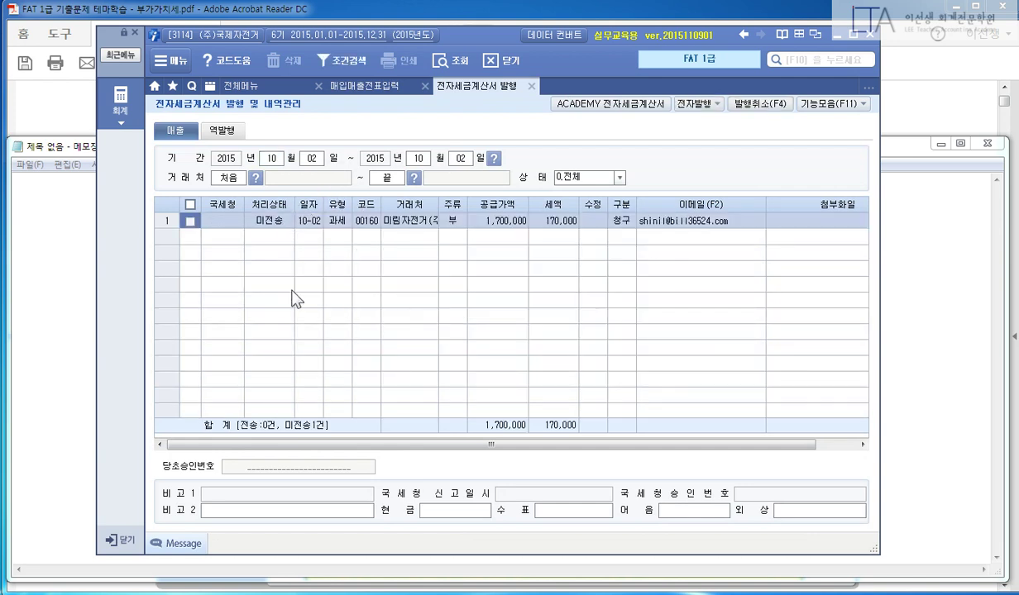
left_click(189, 221)
key("F3")
left_click(480, 368)
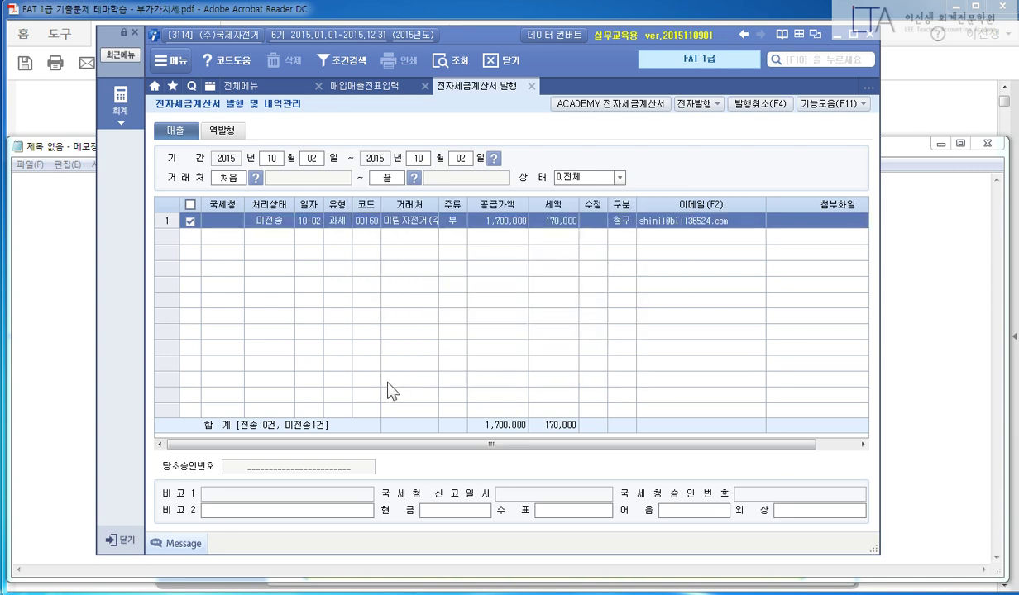
key("F3")
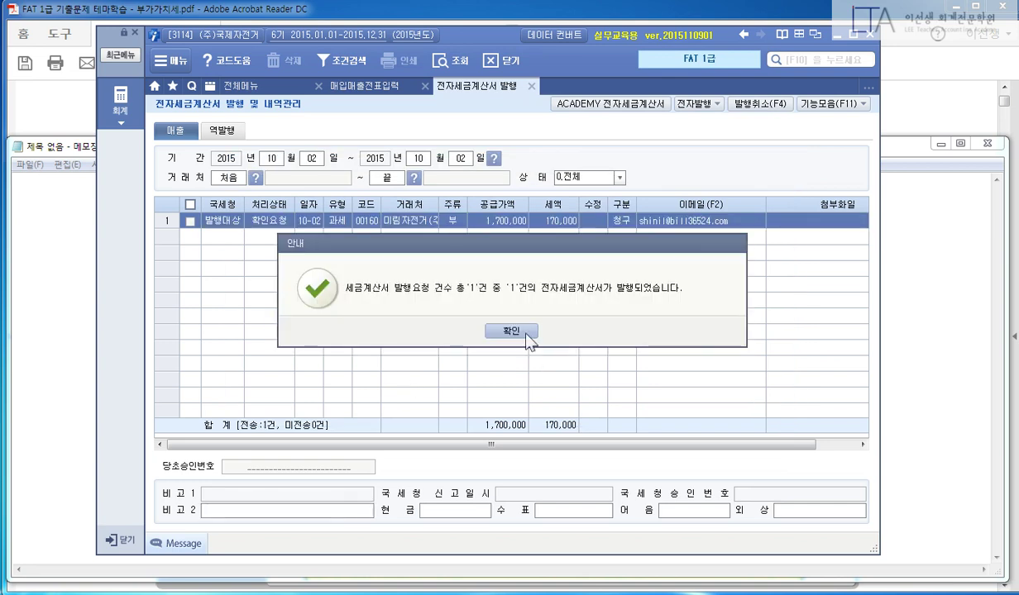
left_click(525, 332)
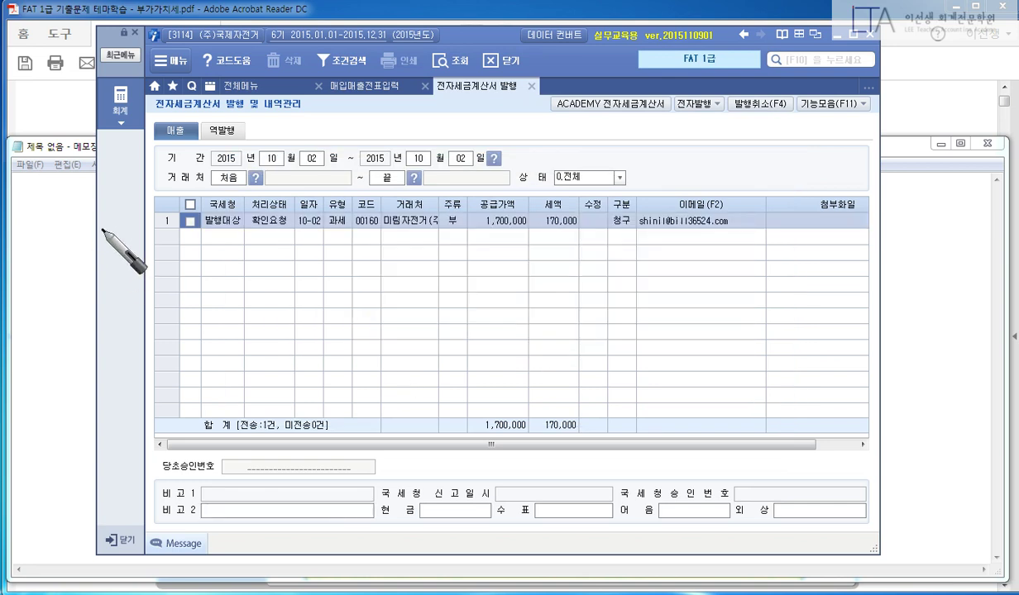
right_click(315, 325)
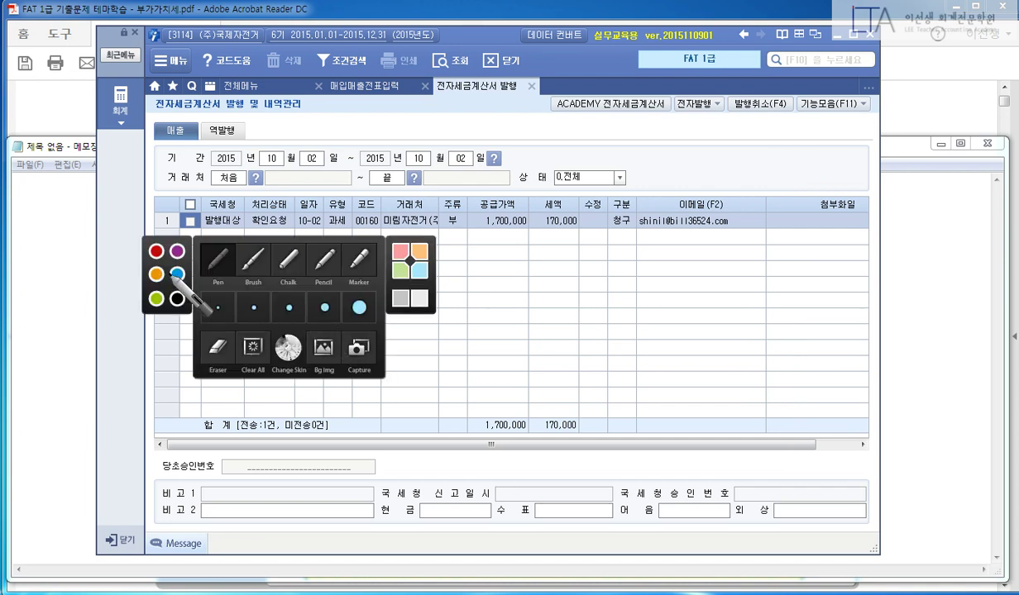
left_click(158, 249)
left_click(335, 333)
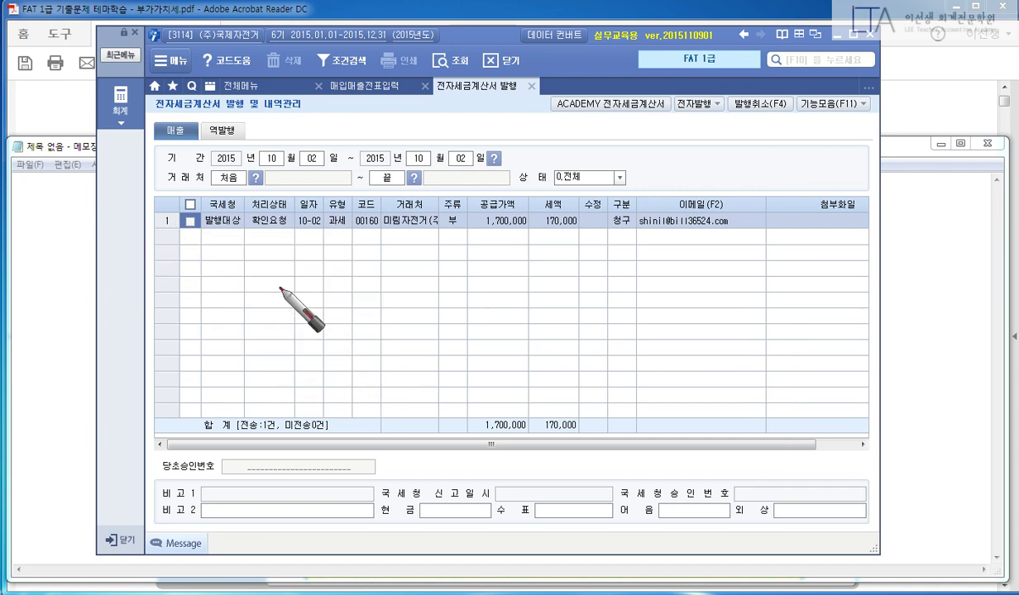
left_click_drag(232, 271, 220, 289)
left_click_drag(227, 283, 241, 297)
mouse_move(242, 286)
left_mouse_down()
mouse_move(290, 288)
mouse_move(322, 306)
mouse_move(368, 282)
mouse_move(407, 273)
mouse_move(450, 289)
mouse_move(504, 263)
mouse_move(545, 275)
mouse_move(641, 267)
mouse_move(711, 291)
mouse_move(708, 280)
mouse_move(744, 273)
mouse_move(794, 266)
mouse_move(821, 286)
mouse_move(900, 263)
mouse_move(960, 290)
left_mouse_up()
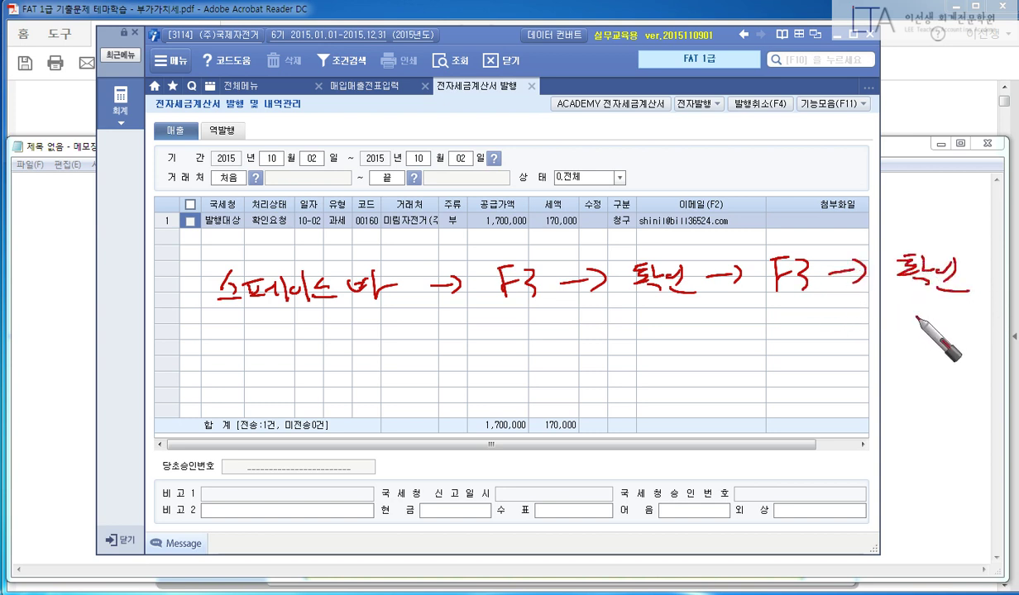
left_click_drag(910, 326, 934, 351)
mouse_move(827, 399)
left_mouse_down()
mouse_move(860, 384)
mouse_move(893, 390)
mouse_move(794, 393)
mouse_move(910, 417)
left_mouse_up()
mouse_move(726, 380)
left_mouse_down()
mouse_move(727, 403)
mouse_move(779, 396)
left_mouse_up()
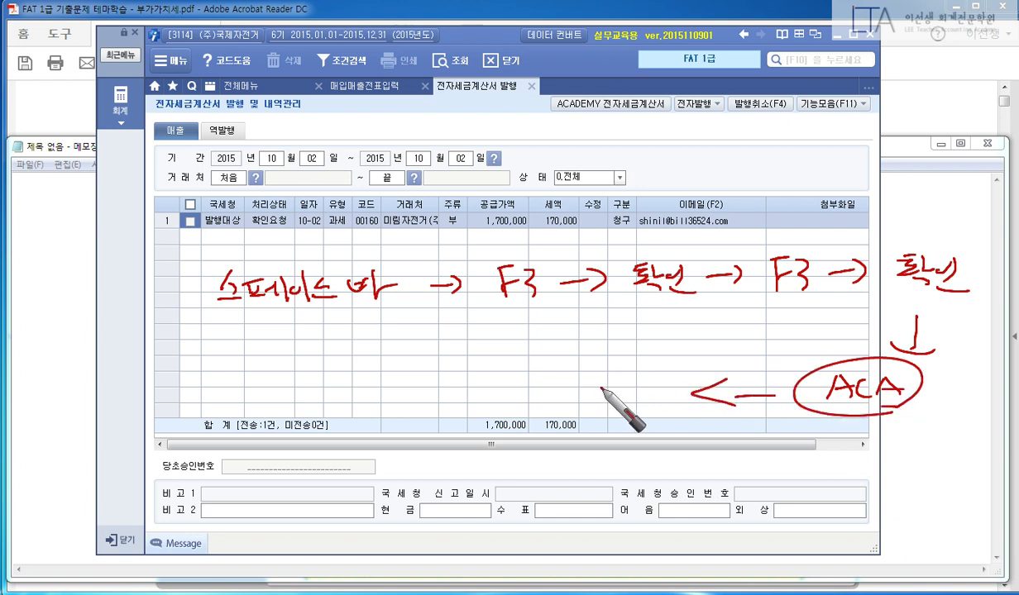
mouse_move(589, 382)
left_mouse_down()
mouse_move(602, 407)
mouse_move(671, 410)
left_mouse_up()
mouse_move(529, 382)
left_mouse_down()
mouse_move(529, 407)
mouse_move(552, 398)
left_mouse_up()
mouse_move(340, 374)
left_mouse_down()
mouse_move(431, 387)
mouse_move(418, 388)
left_mouse_up()
mouse_move(358, 417)
left_mouse_down()
mouse_move(425, 423)
mouse_move(415, 433)
mouse_move(419, 398)
mouse_move(453, 394)
left_mouse_up()
left_click_drag(281, 398, 330, 399)
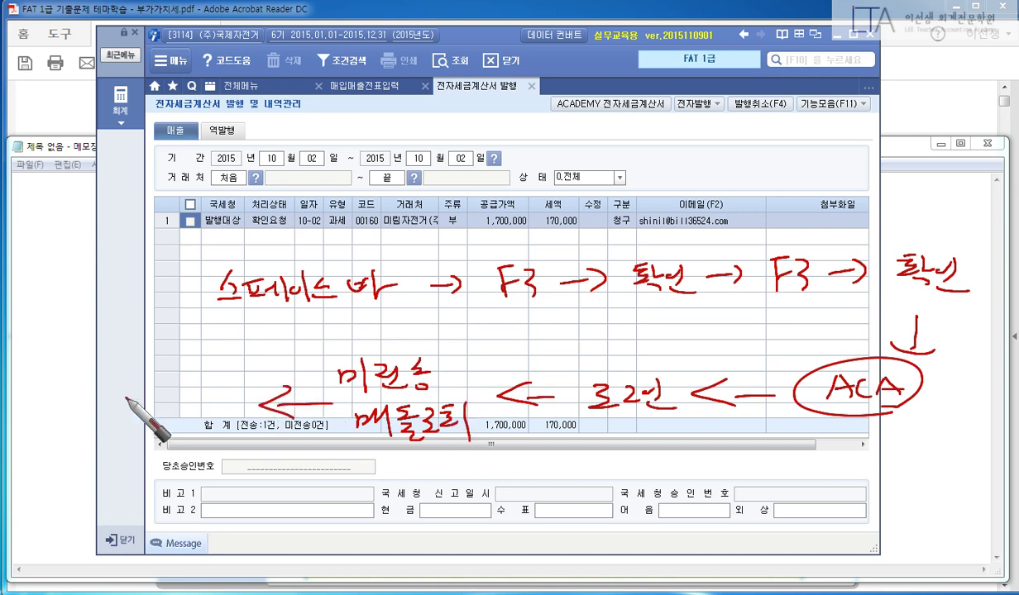
mouse_move(124, 389)
left_mouse_down()
mouse_move(131, 378)
mouse_move(139, 394)
mouse_move(170, 399)
mouse_move(191, 376)
left_mouse_up()
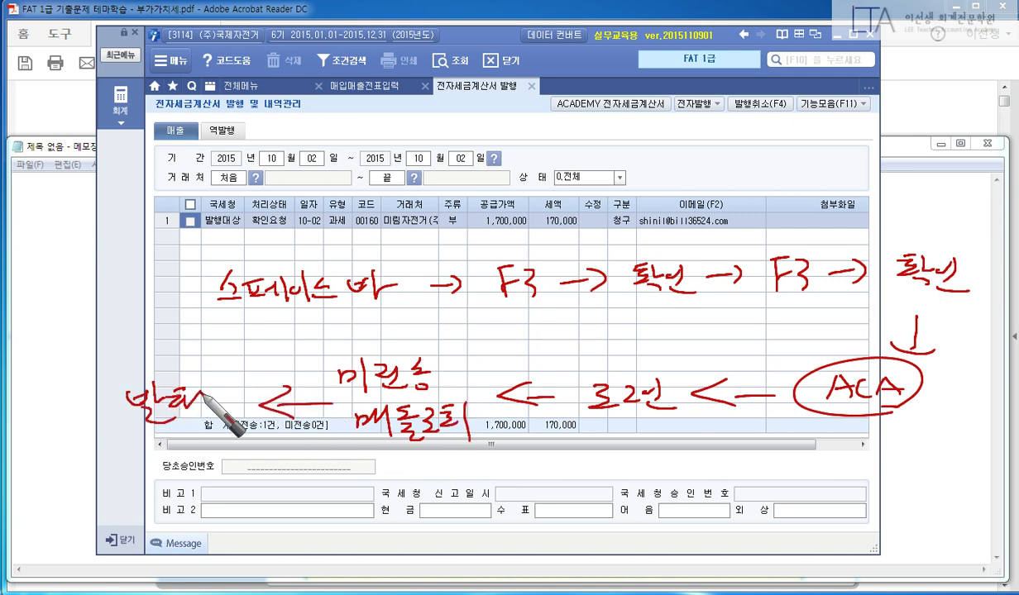
right_click(317, 407)
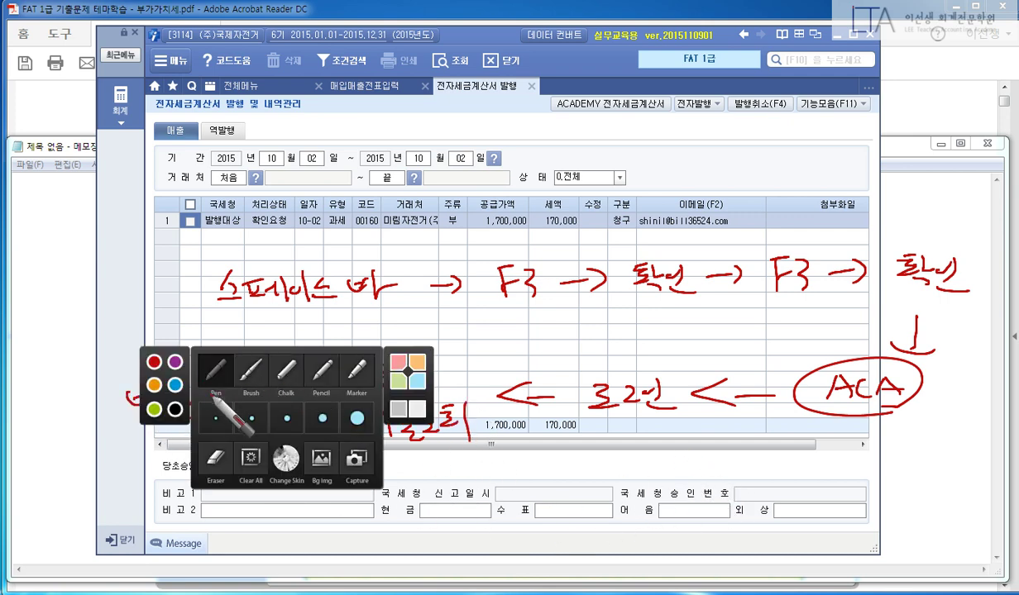
left_click(174, 384)
mouse_move(324, 314)
left_mouse_down()
mouse_move(331, 240)
mouse_move(357, 323)
left_mouse_up()
left_click_drag(530, 252, 552, 312)
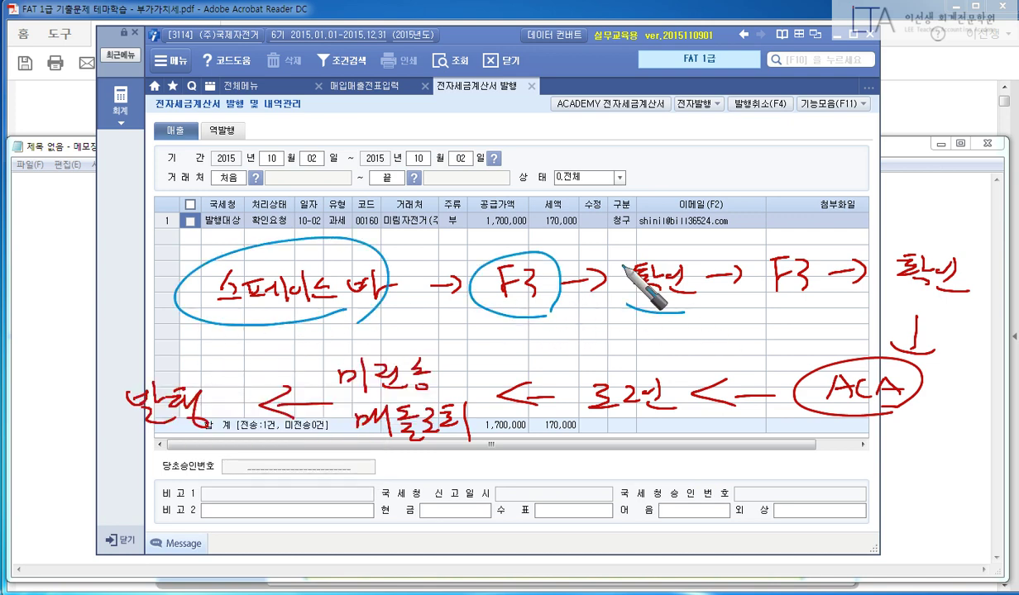
left_click_drag(682, 261, 678, 318)
left_click(813, 238)
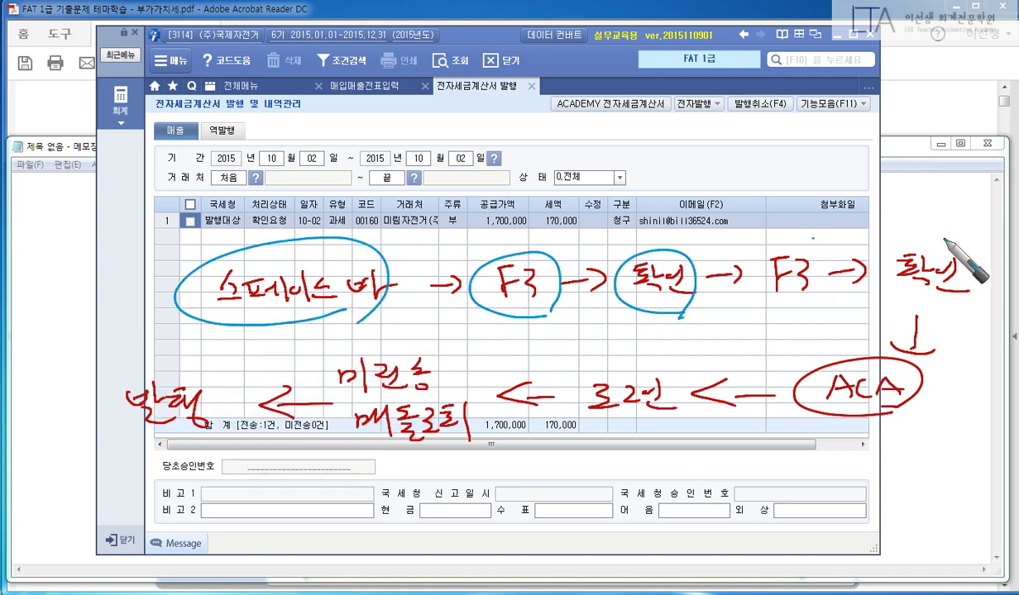
key("Escape")
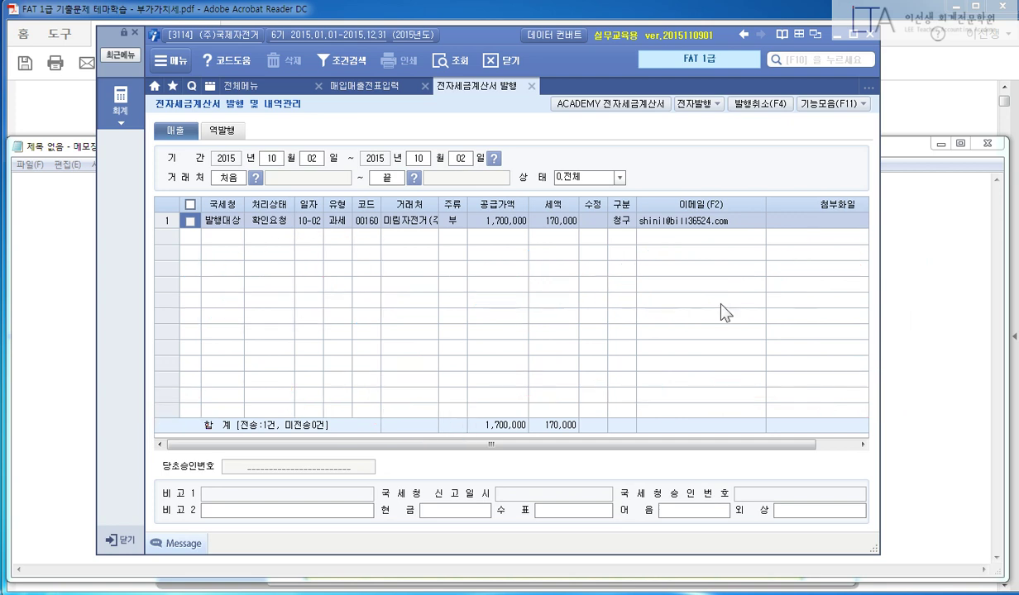
Step: Open the ACADEMY 전자세금계산서 service from the invoice issuing screen
key("F3")
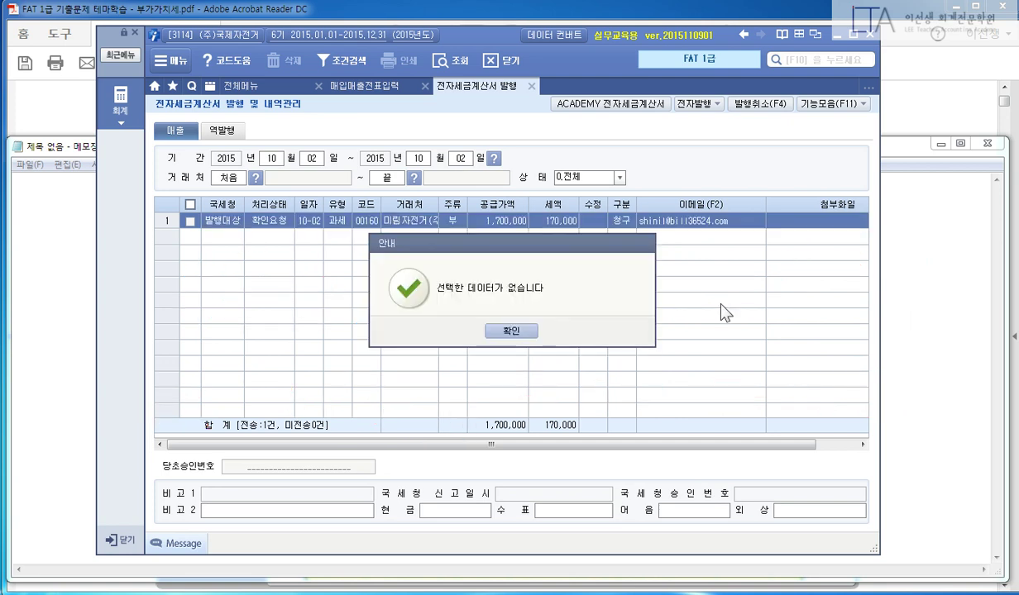
key("Return")
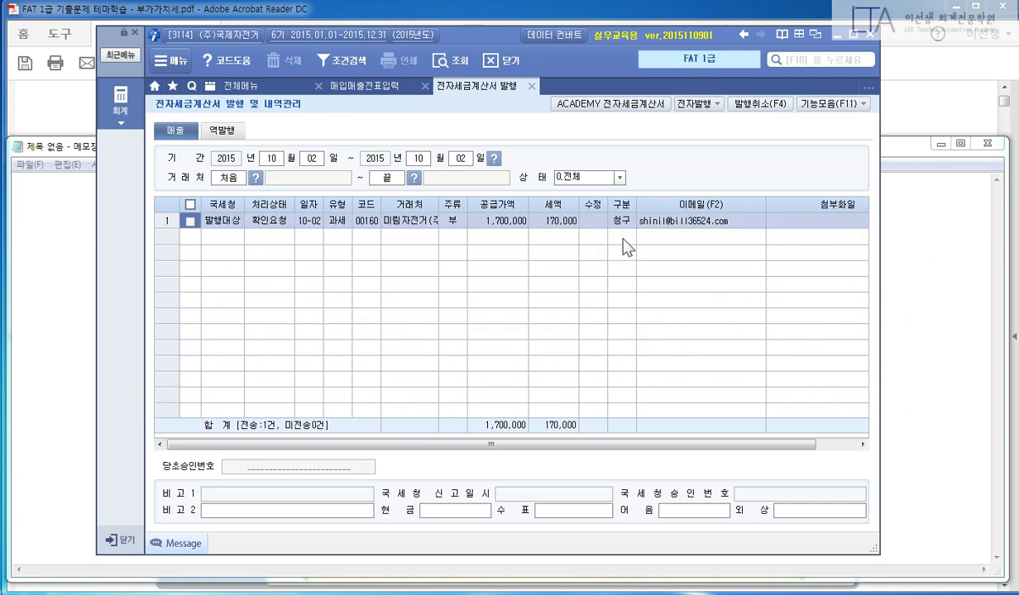
left_click(595, 103)
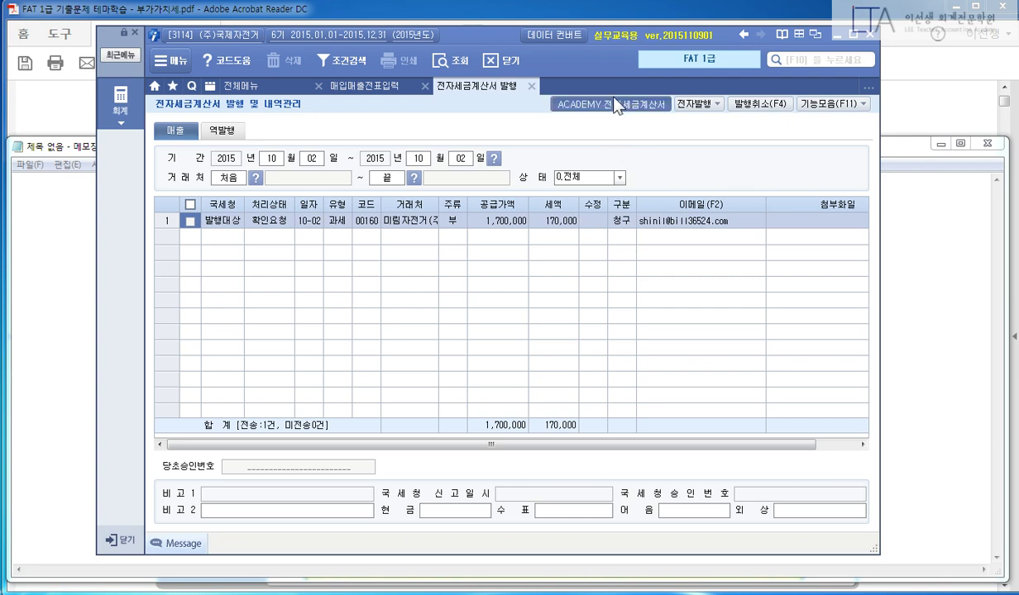
left_click(357, 312)
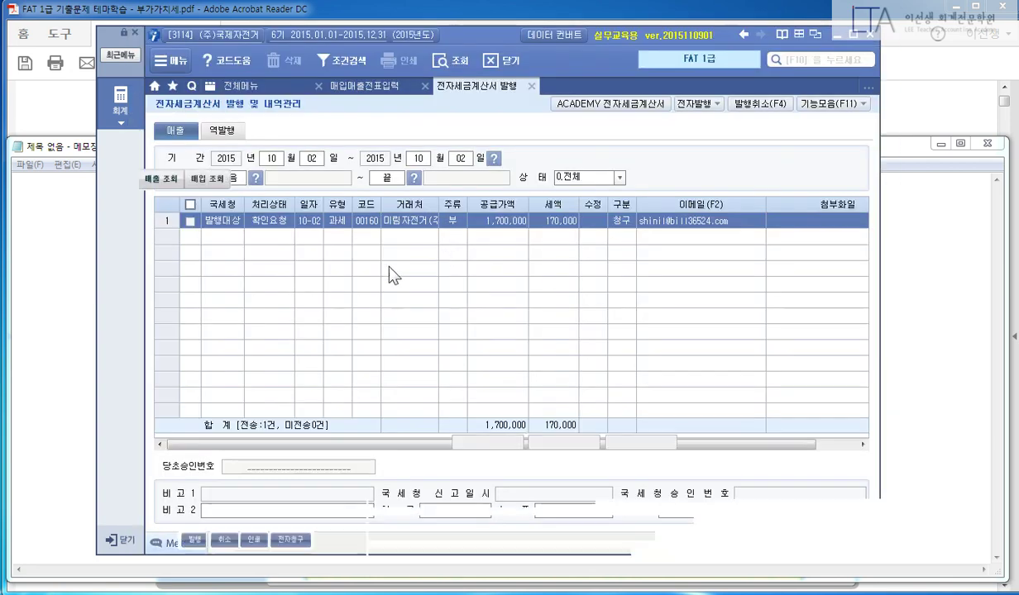
Step: Look up the untransmitted October 2 sales invoices in the ACADEMY service, issue the one for 미림자전거(주), and close the service window
left_click(158, 178)
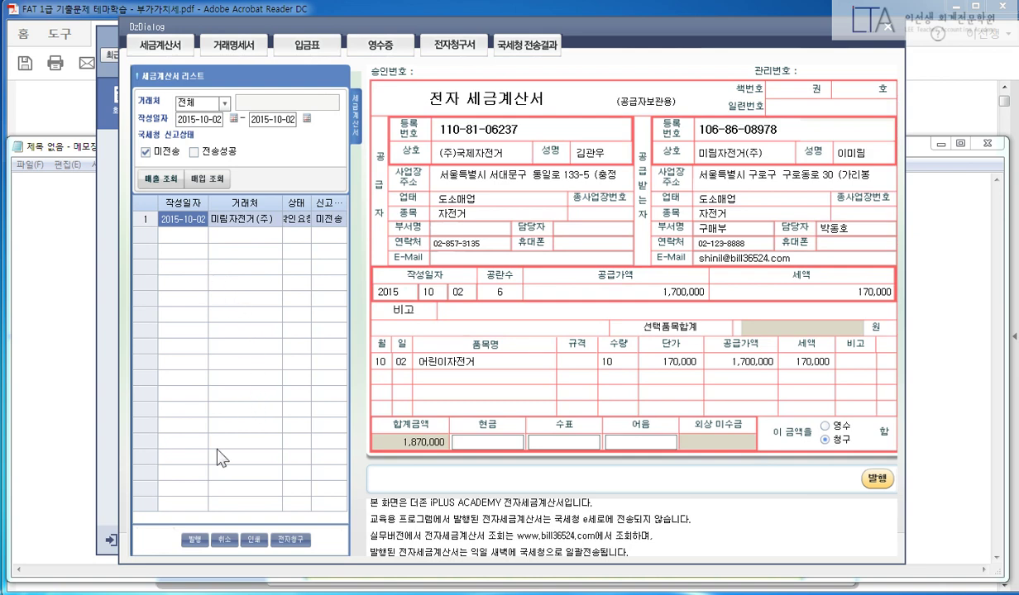
left_click_drag(153, 522, 231, 560)
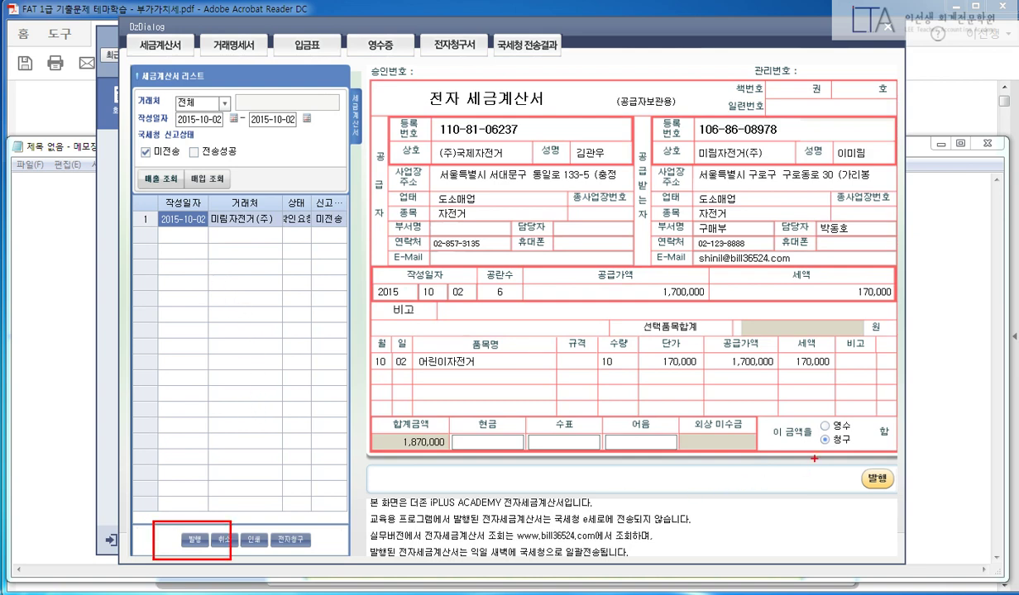
left_click_drag(814, 458, 923, 512)
left_click_drag(853, 483, 886, 428)
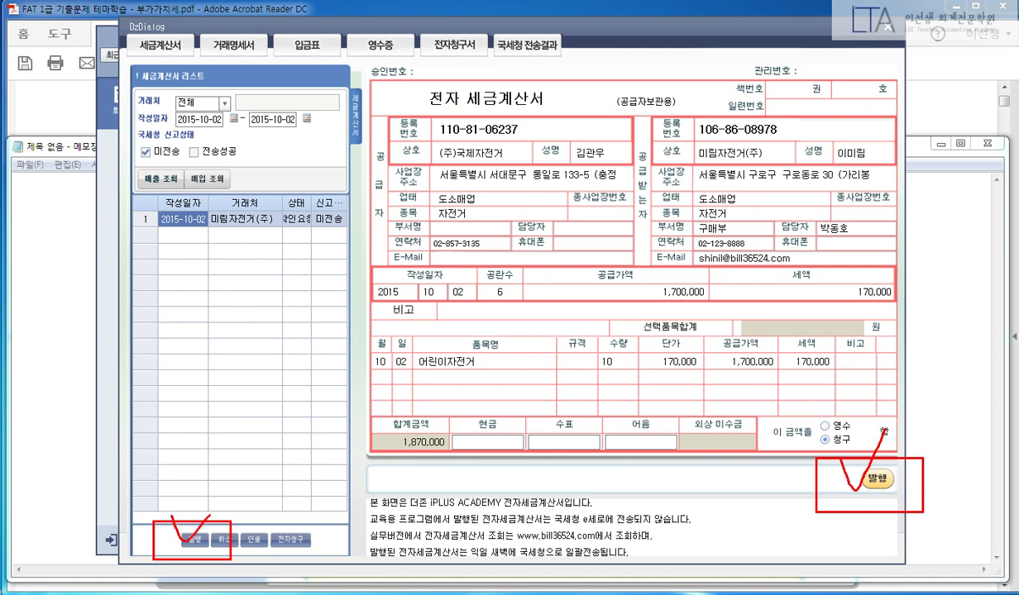
key("Escape")
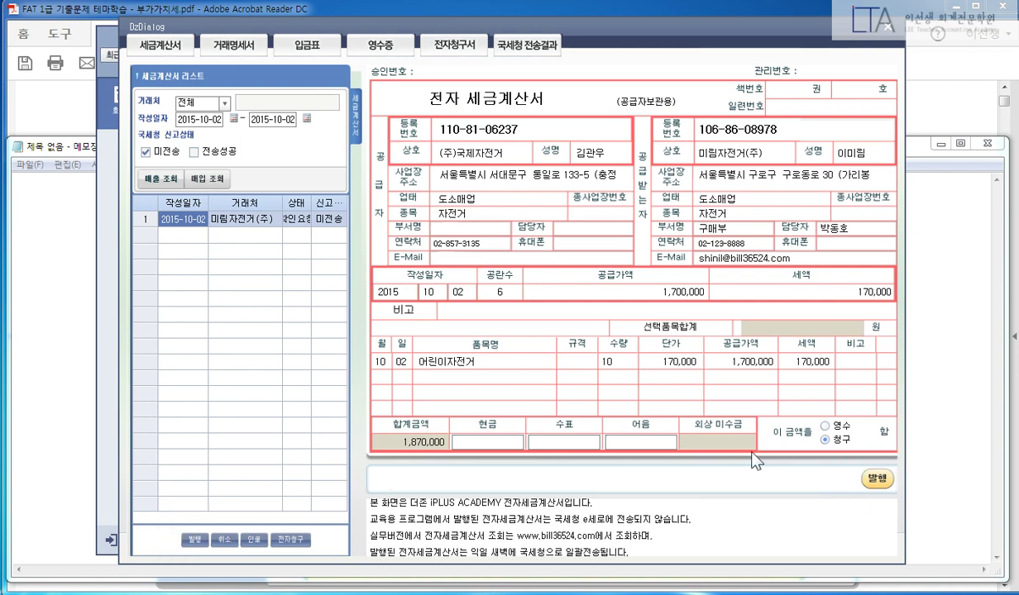
left_click(192, 540)
left_click(510, 332)
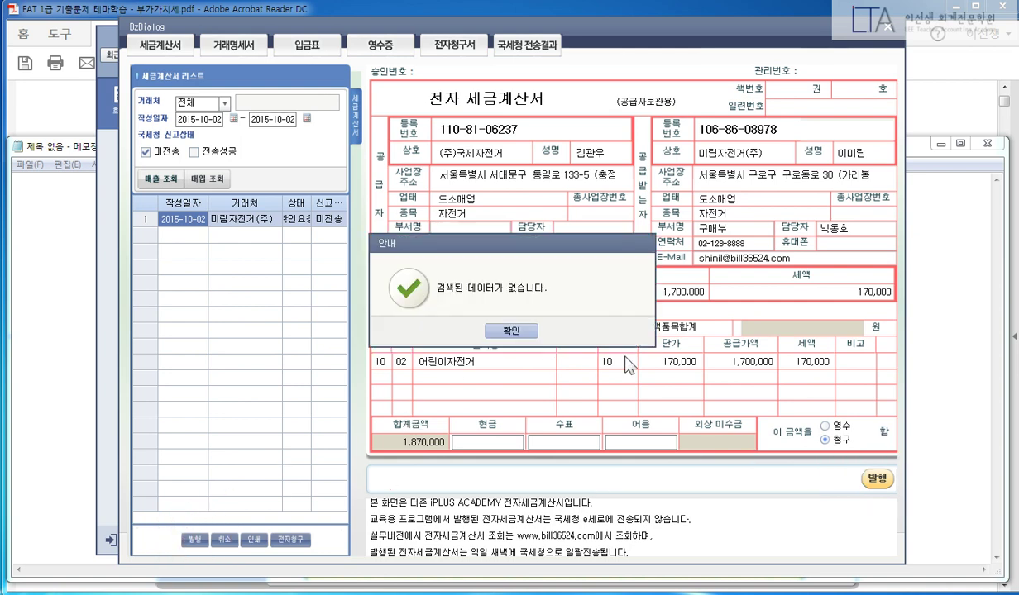
key("Return")
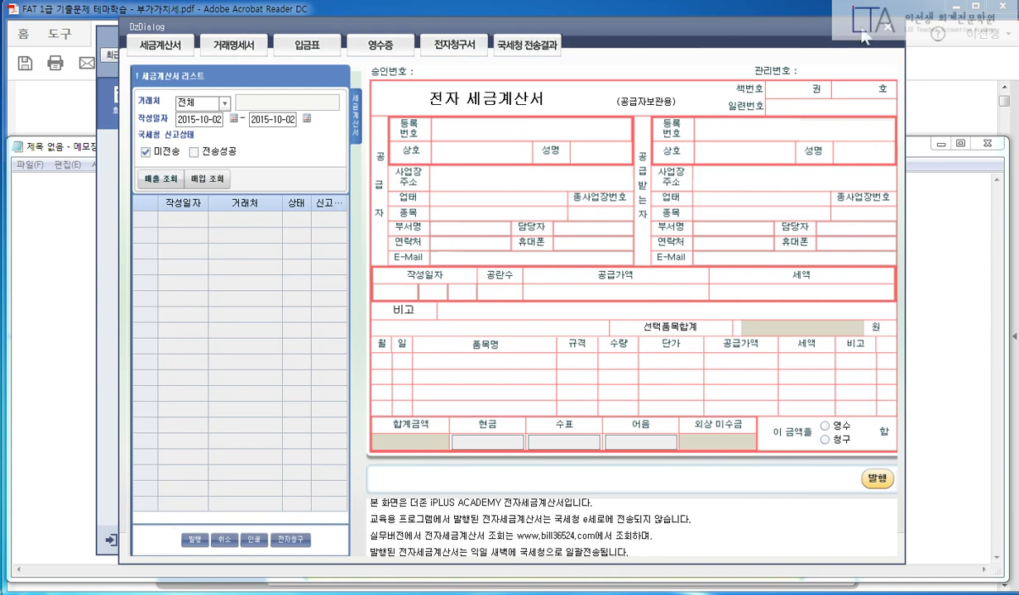
left_click(892, 28)
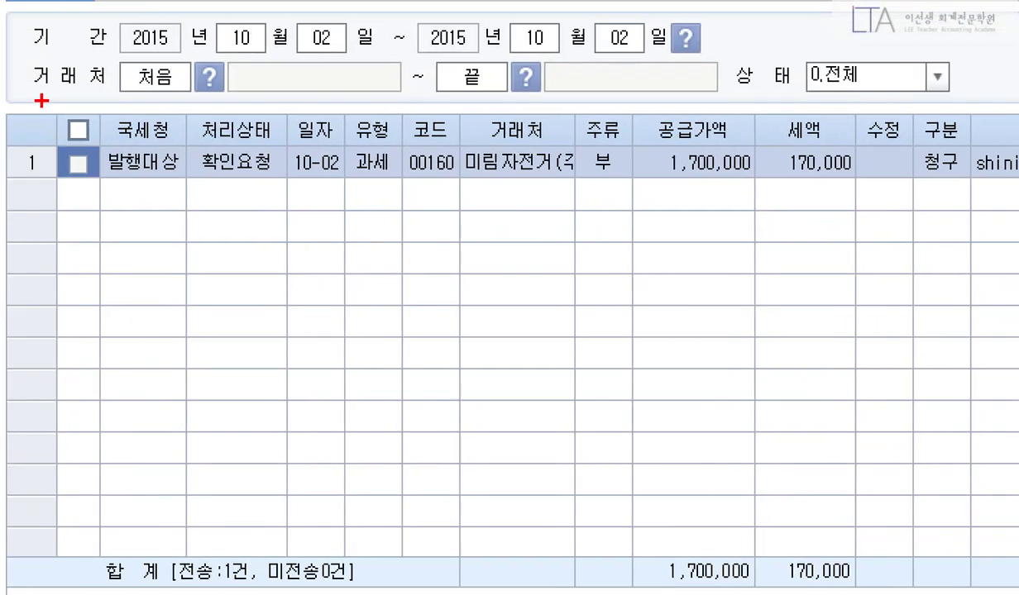
Step: Check the 국세청 transmission status of the 미림자전거(주) invoice in 전자세금계산서 발행 및 내역관리
left_click_drag(41, 100, 388, 234)
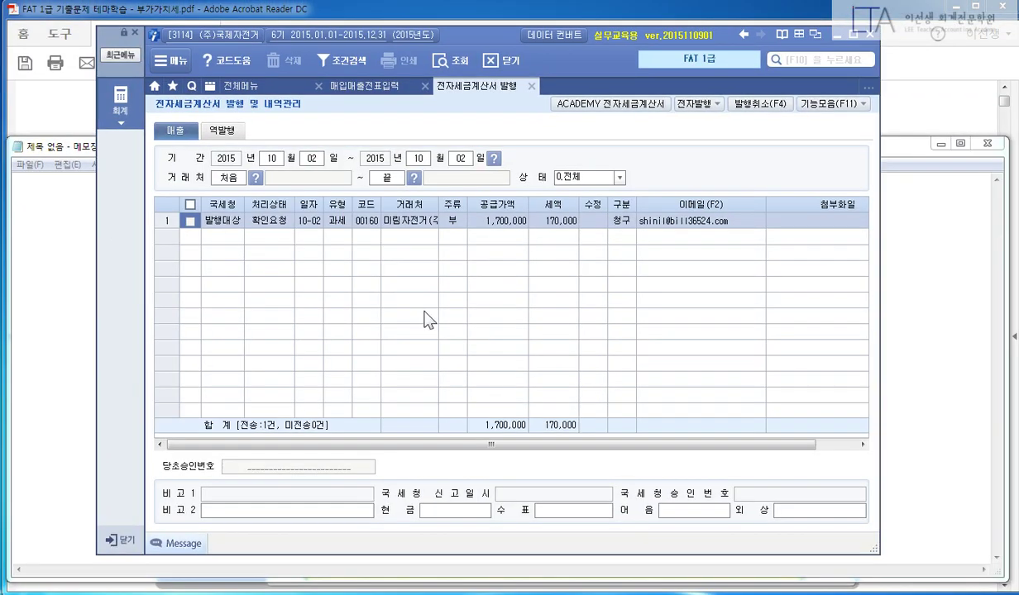
mouse_move(221, 221)
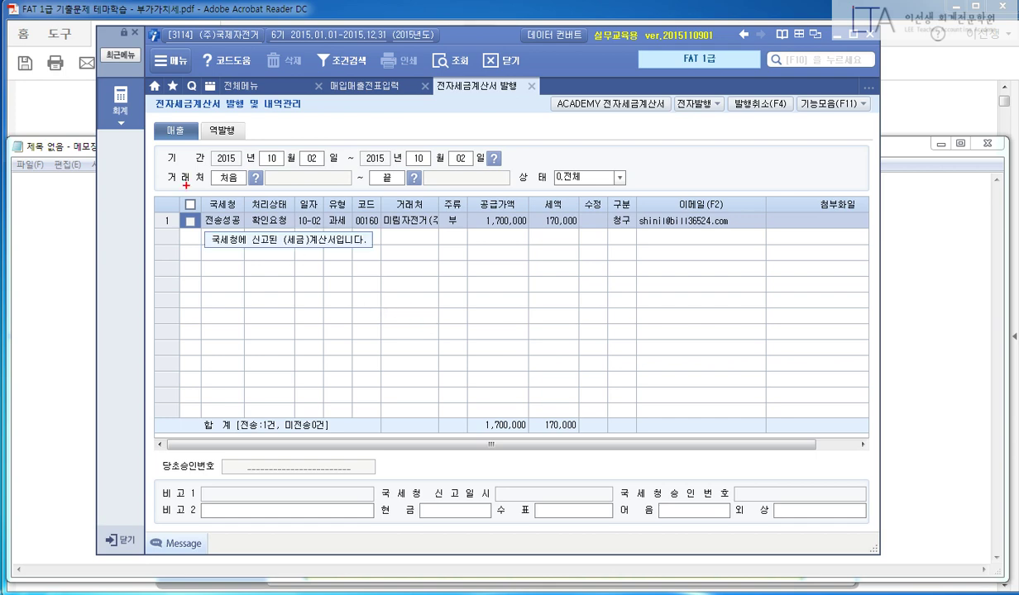
left_click_drag(187, 186, 243, 241)
key("Escape")
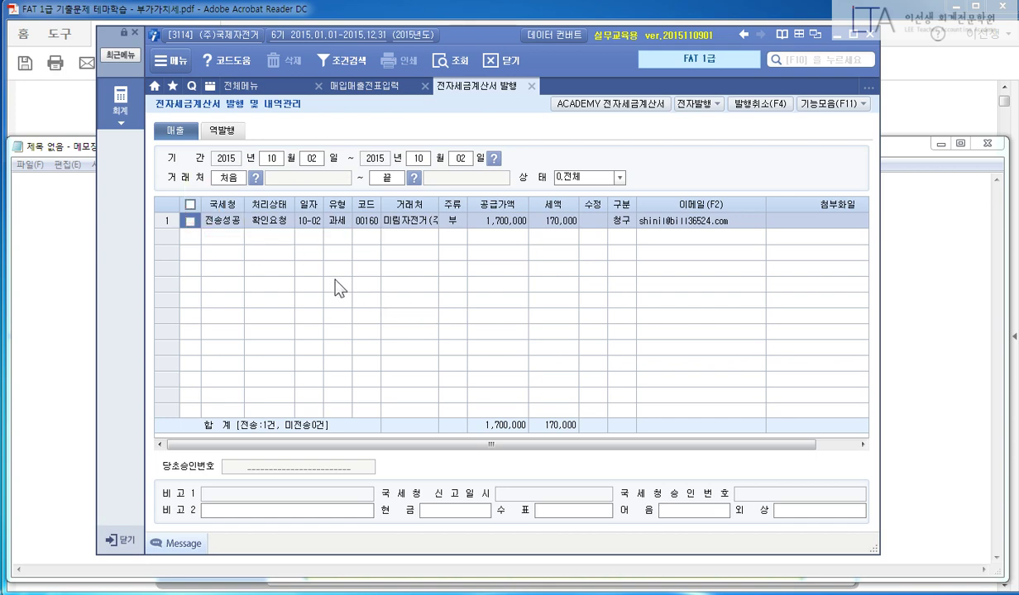
Step: Return to 매입매출전표입력 and update the 전자세금 field of the October 2 미림자전거(주) entry to 전자발행
key("Escape")
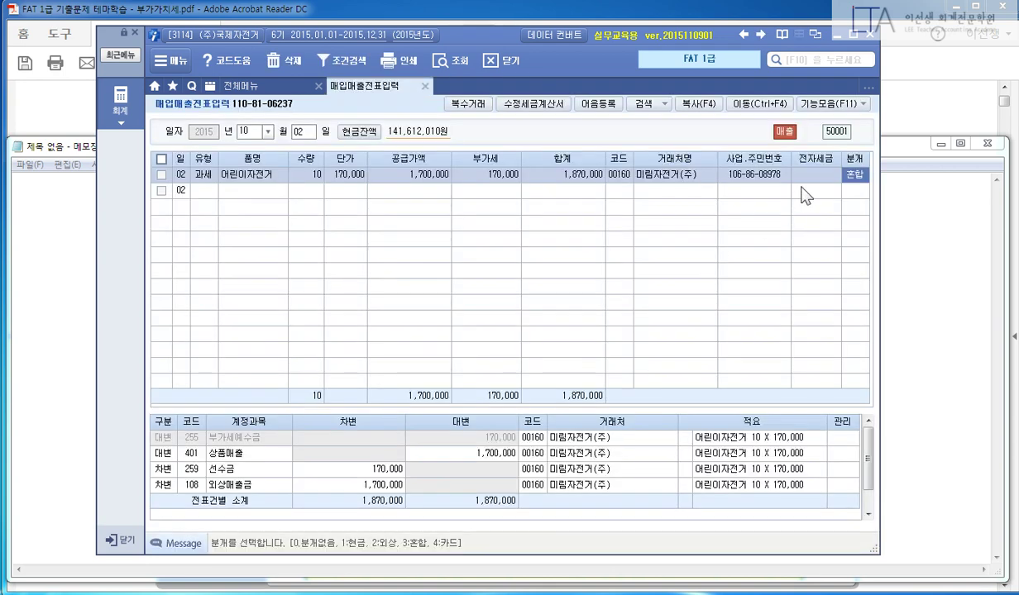
key("ctrl+1")
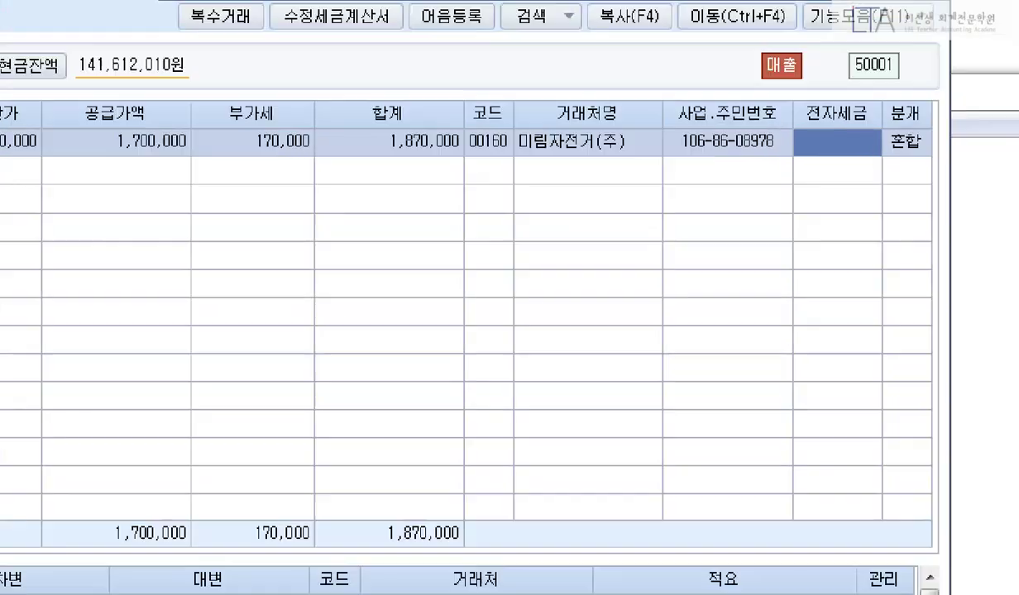
left_click_drag(543, 167, 746, 420)
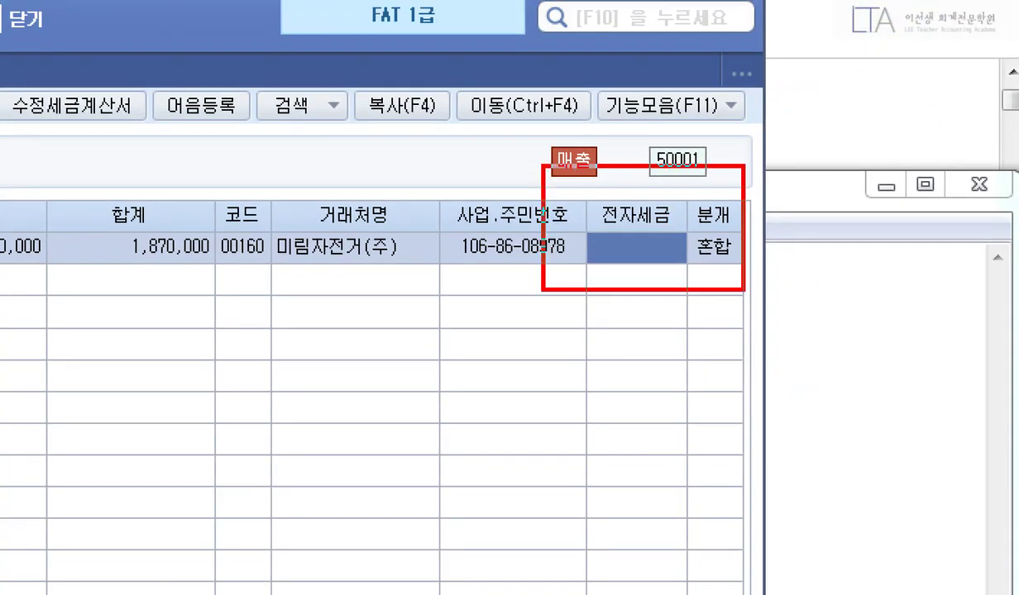
key("Escape")
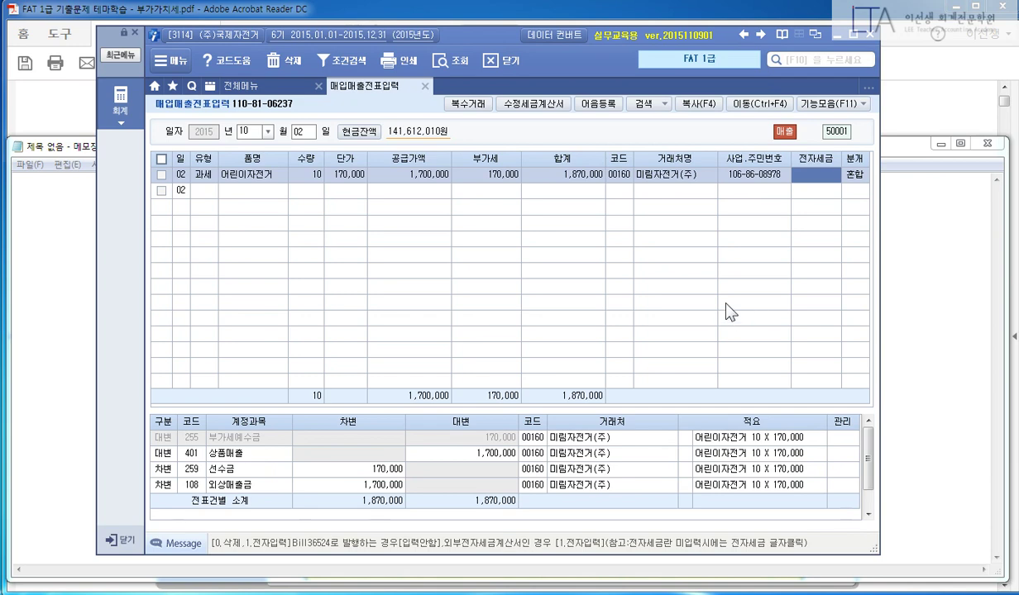
key("1")
key("Return")
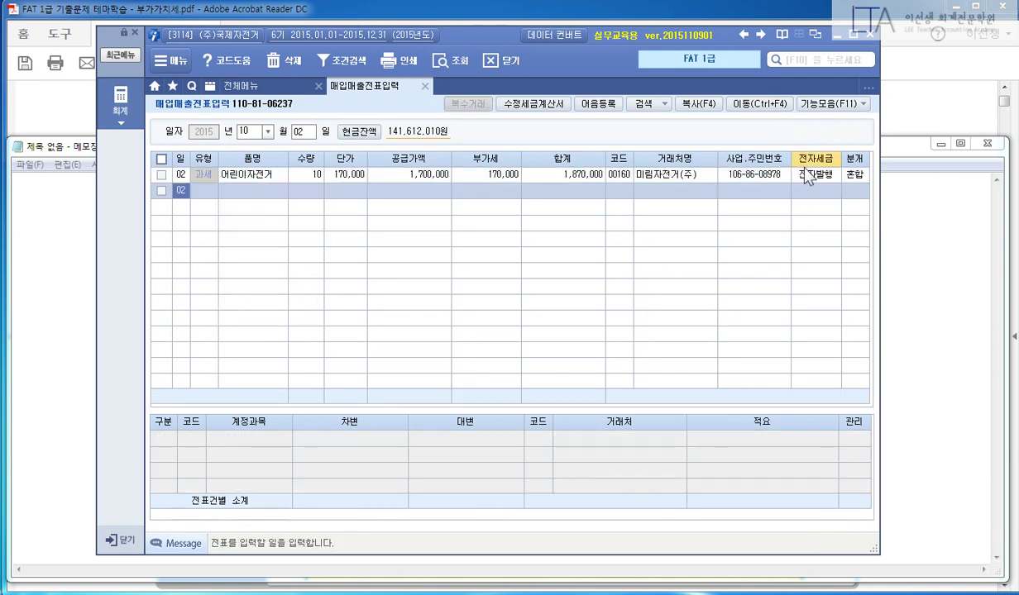
left_click(728, 184)
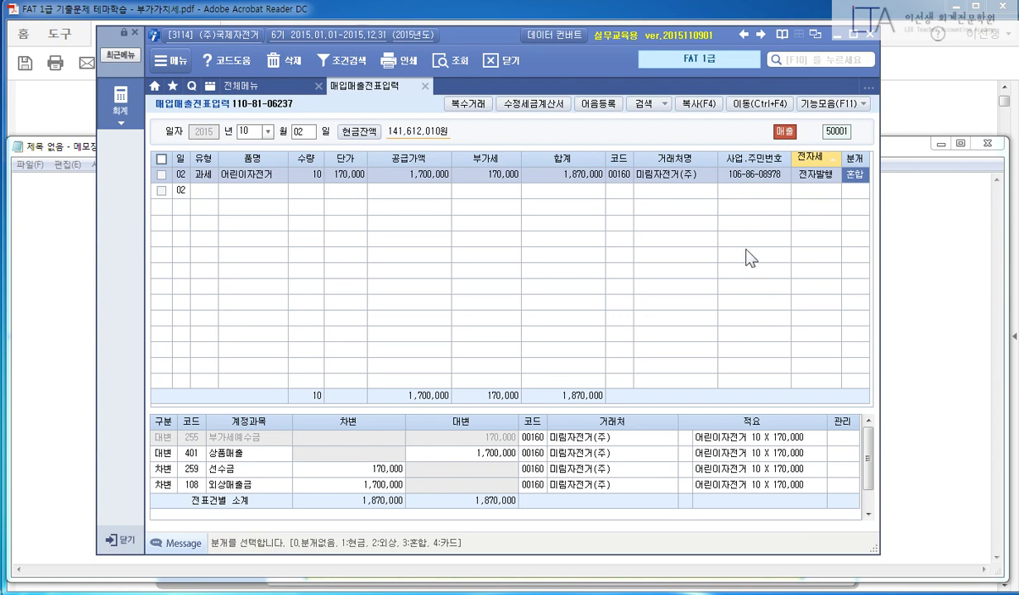
left_click(824, 175)
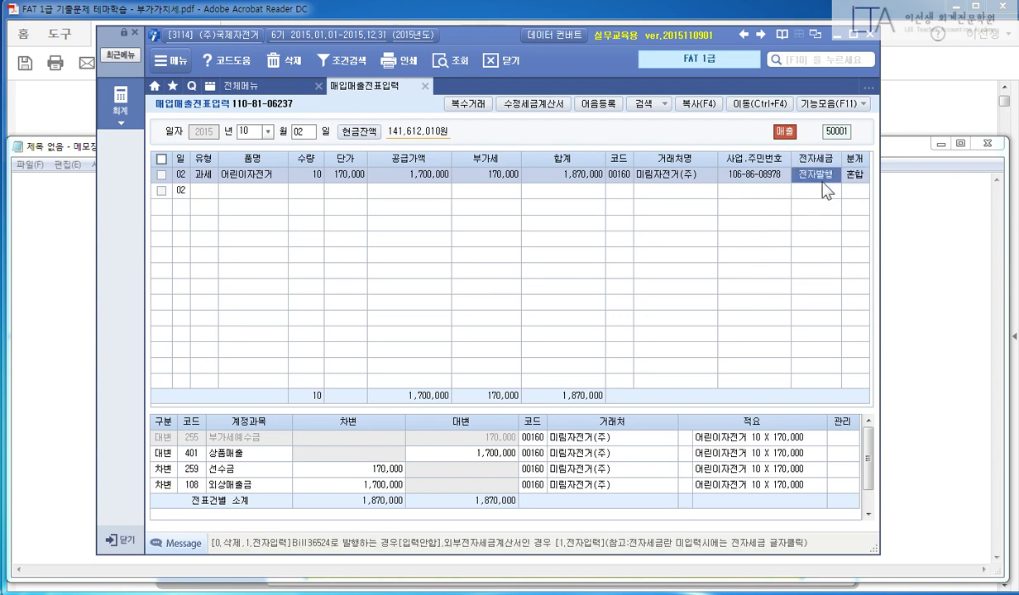
key("Return")
key("F5")
key("Return")
Step: Reopen 전자세금계산서 발행 및 내역관리 and query the October 2, 2015 sales invoices for customers from 처음 to 끝
left_click(261, 83)
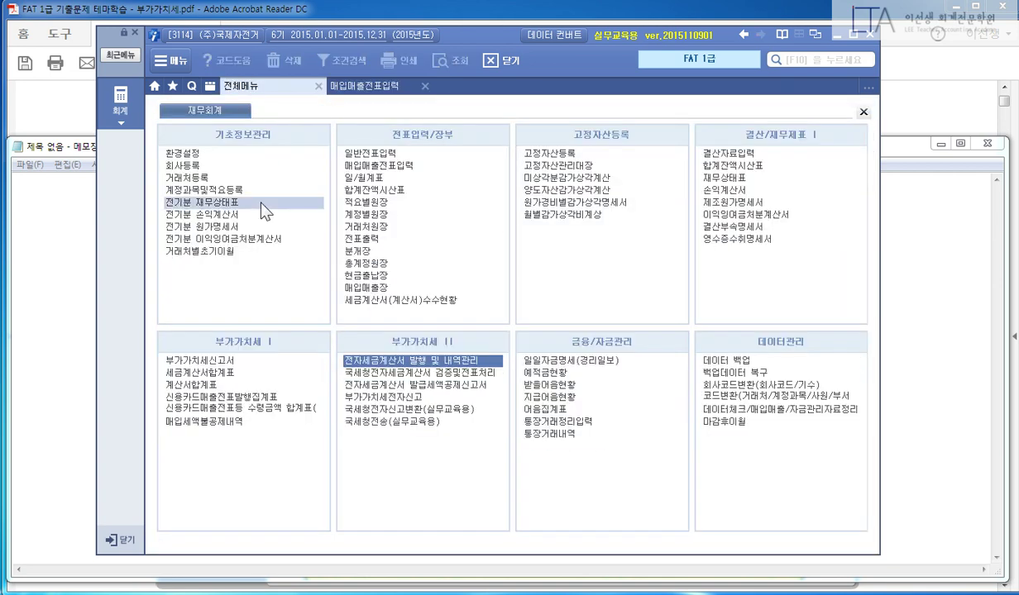
left_click(418, 357)
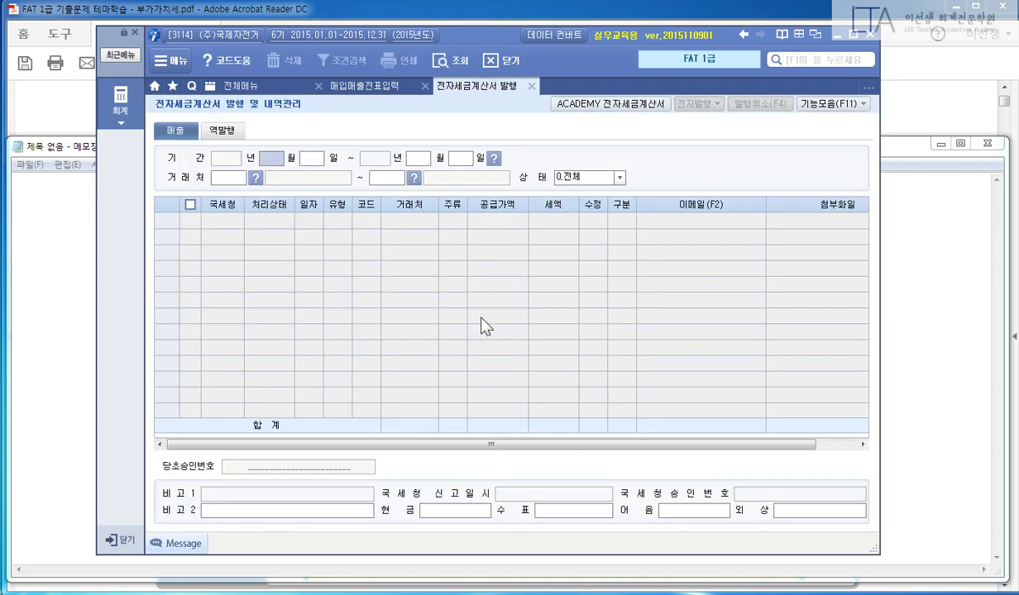
key("Return")
key("Return")
key("Return")
key("Return")
key("Return")
key("Return")
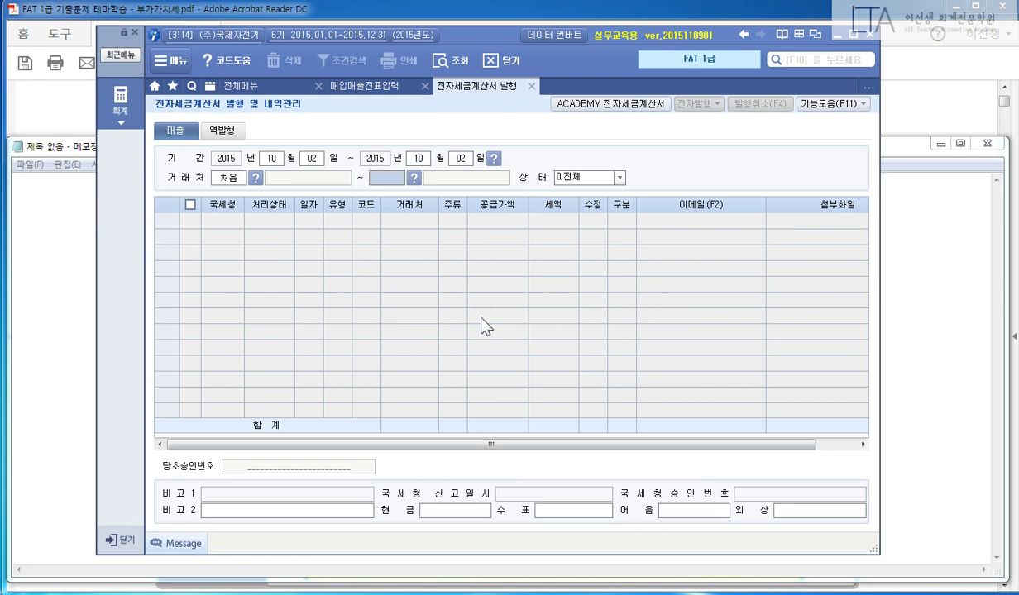
key("Return")
key("Return")
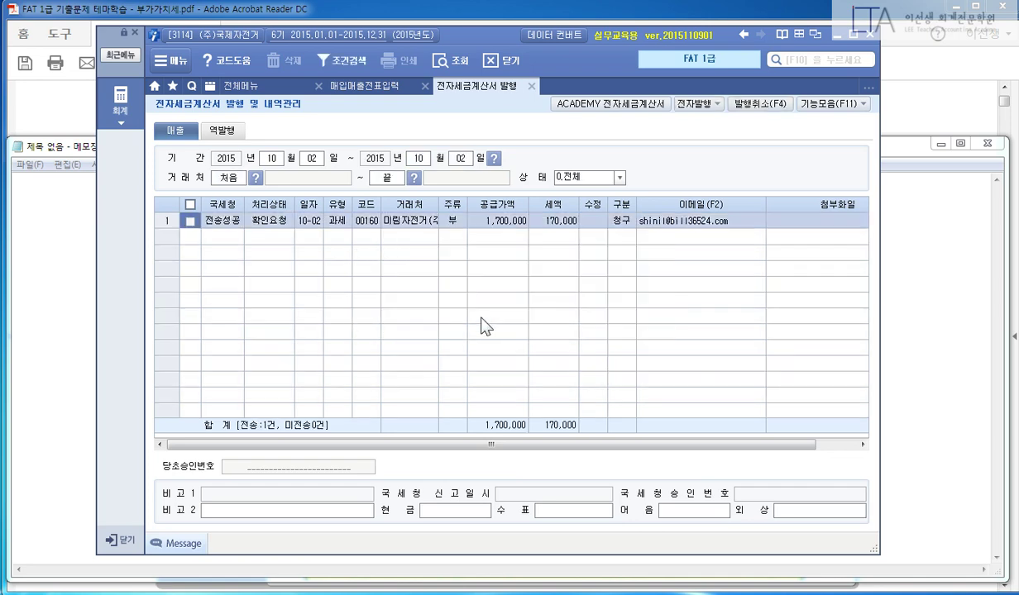
Step: Look up the October 2 sales invoices with 전송성공 status in the ACADEMY 전자세금계산서 service, and close it
left_click(642, 100)
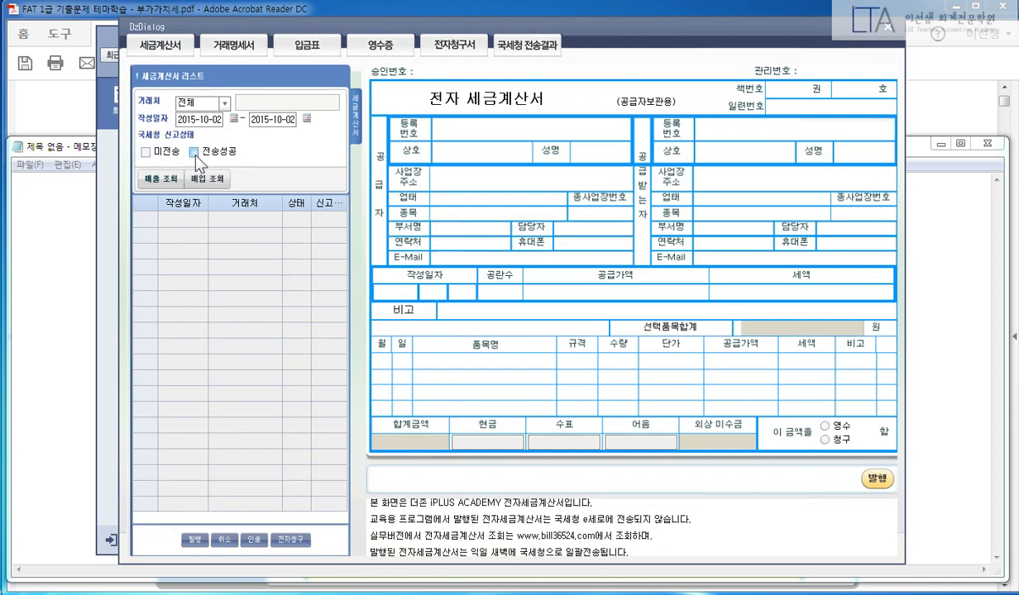
left_click(193, 152)
left_click(158, 180)
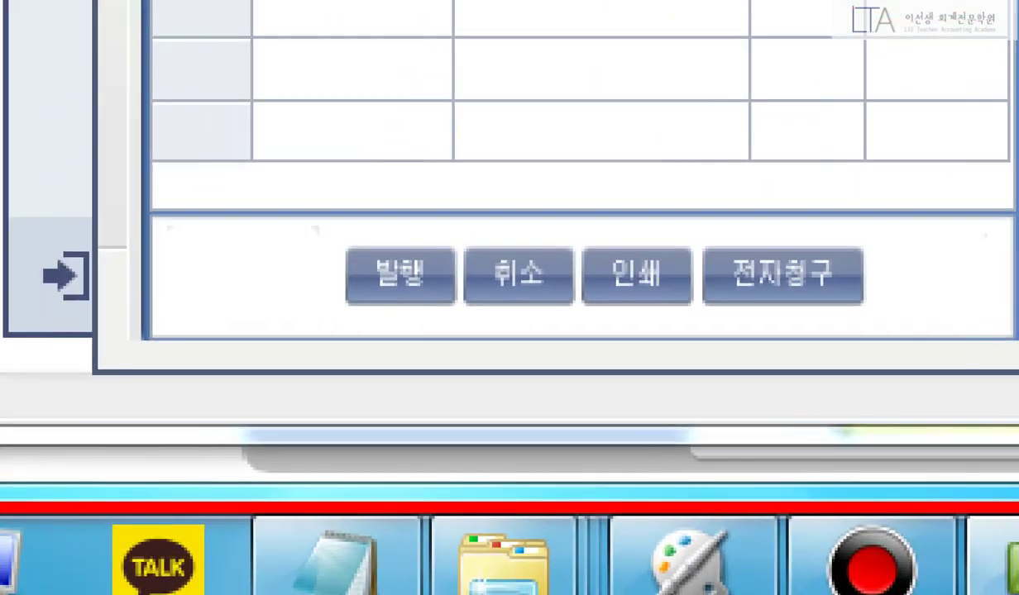
left_click_drag(415, 198, 556, 323)
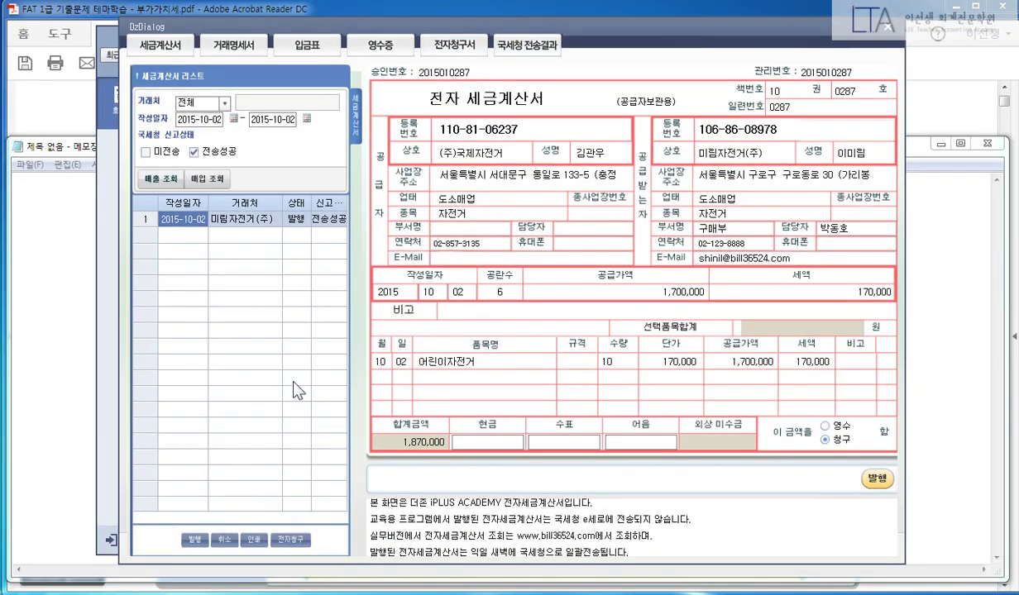
left_click(889, 32)
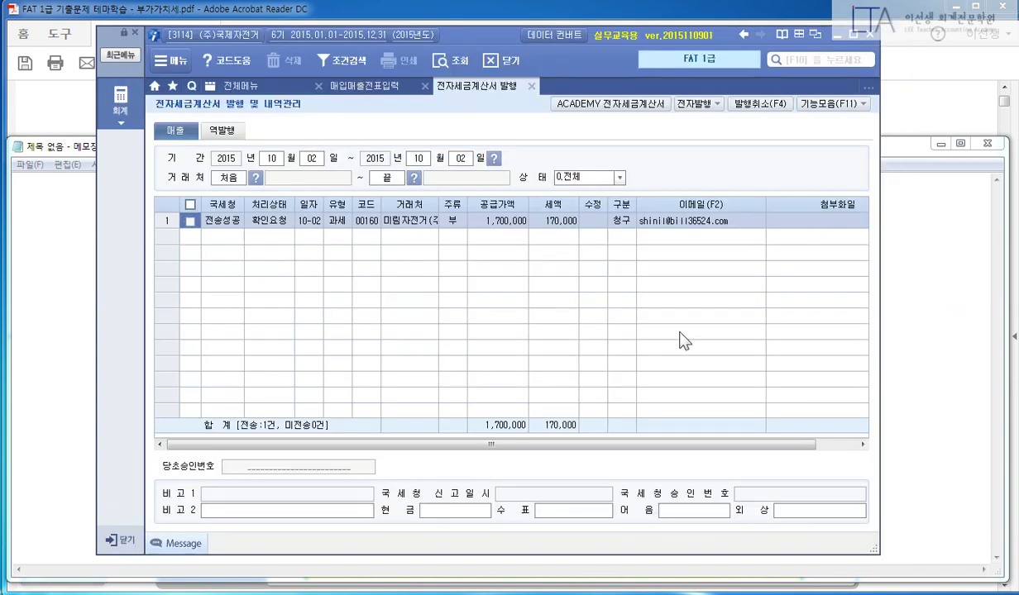
key("Escape")
key("Escape")
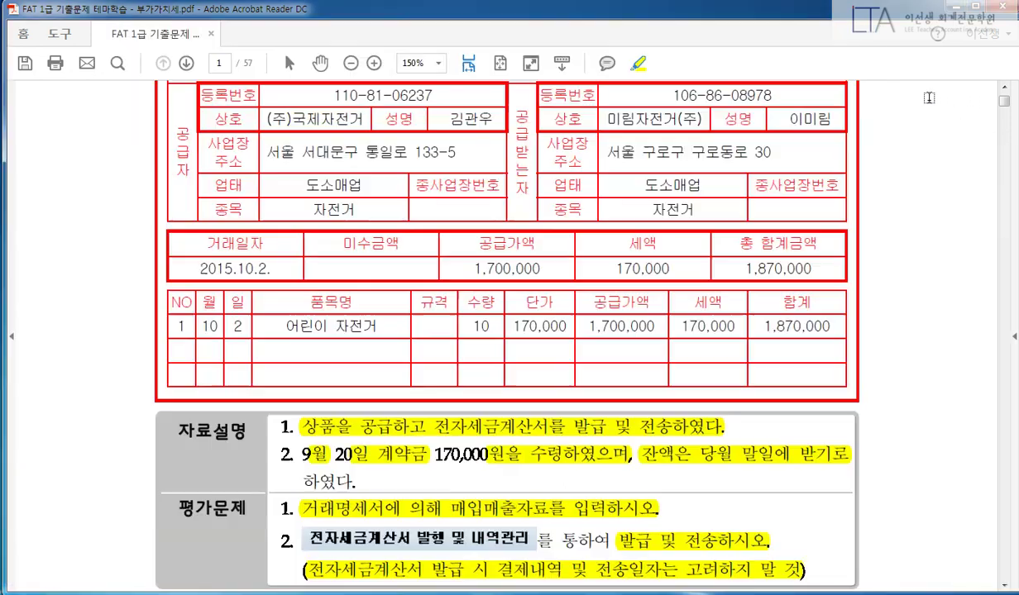
Step: Switch to the exam PDF in Adobe Acrobat Reader and highlight the heading 매입거래 (3점) of problem 2
left_click(916, 94)
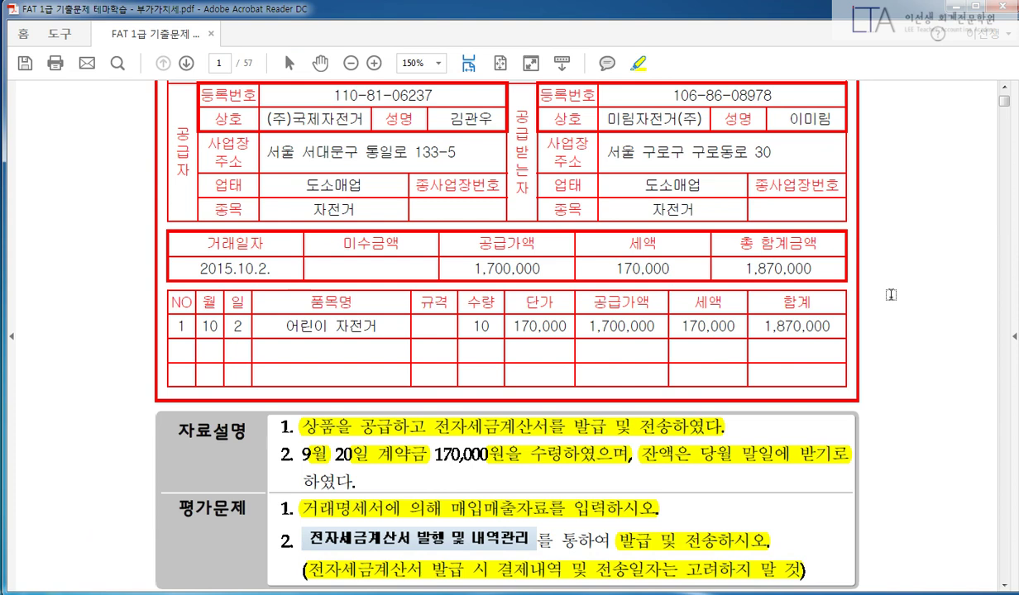
scroll(891, 336, "up", 3)
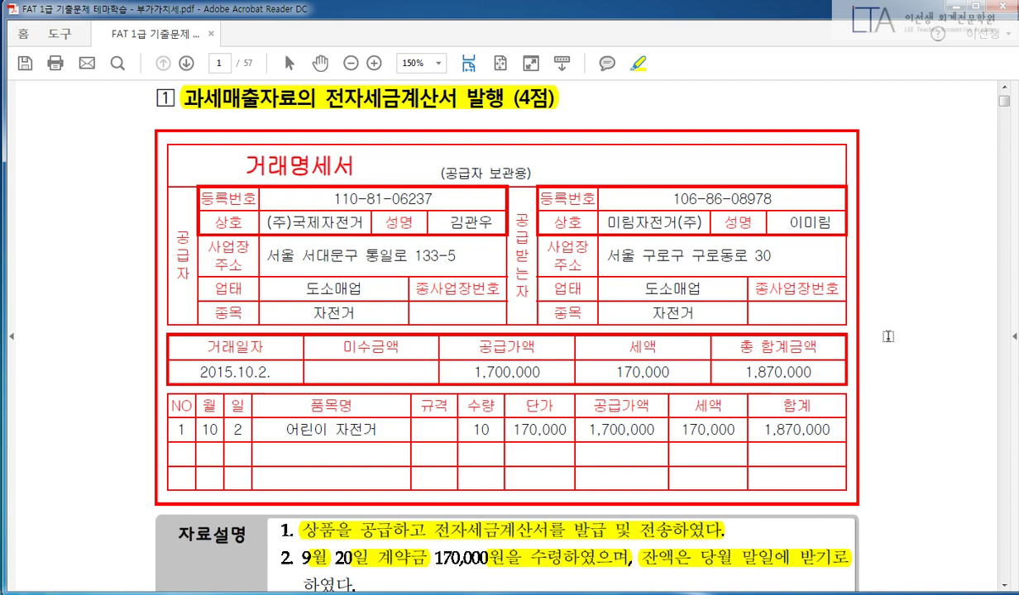
scroll(893, 340, "down", 15)
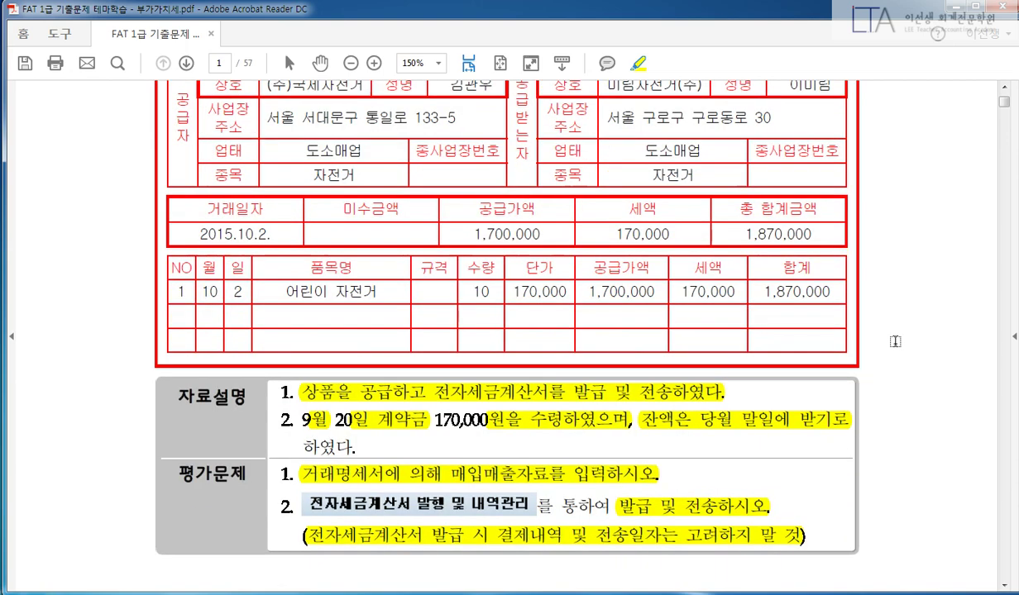
scroll(897, 345, "down", 18)
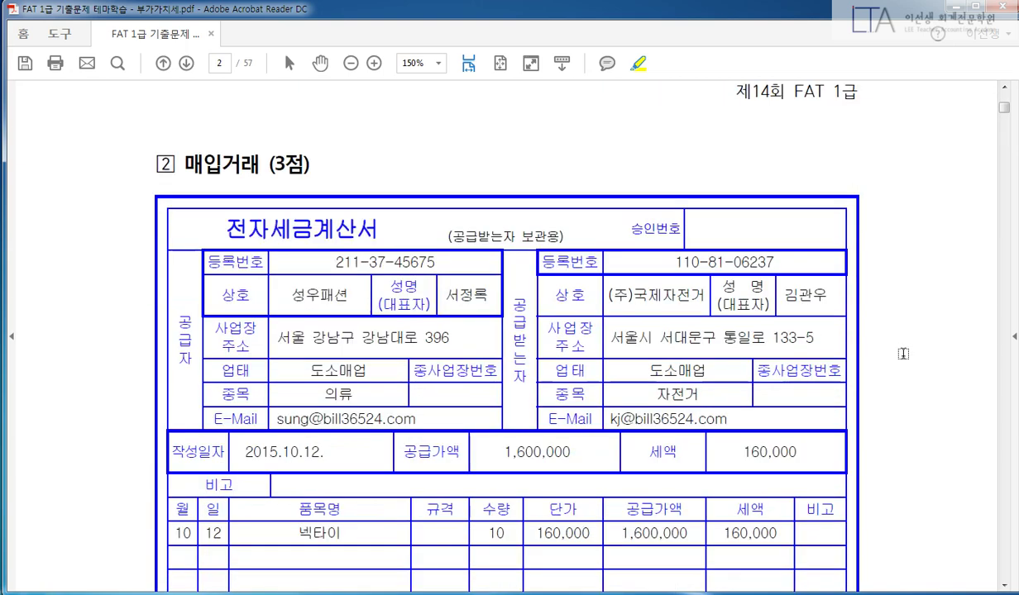
left_click_drag(181, 165, 311, 163)
Step: Highlight the 평가문제 instruction with '전자입력' and the 자료설명 phrases about the client gift neckties, cash payment and remaining credit
scroll(926, 256, "down", 2)
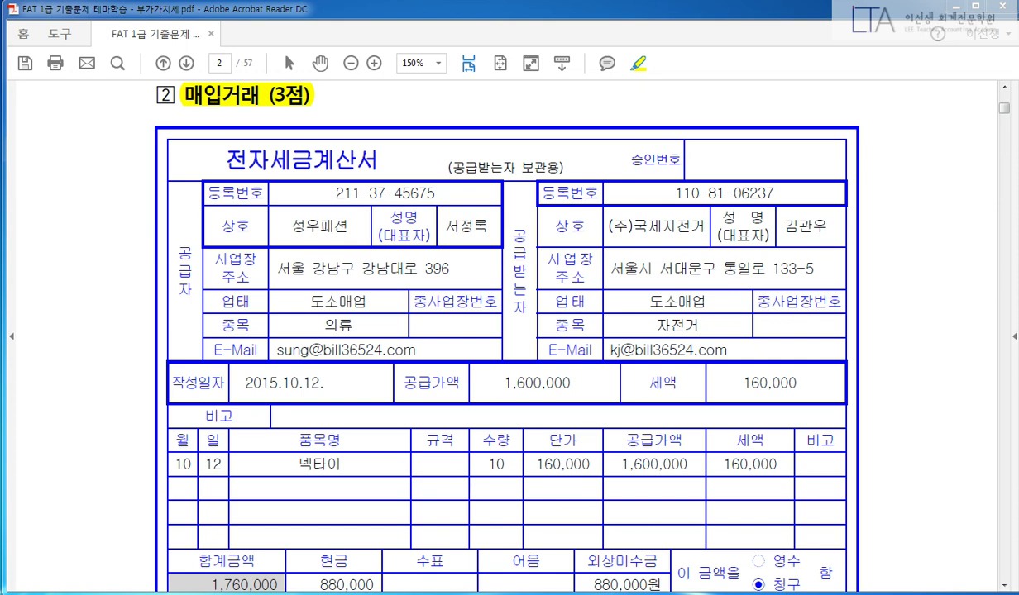
scroll(876, 347, "down", 7)
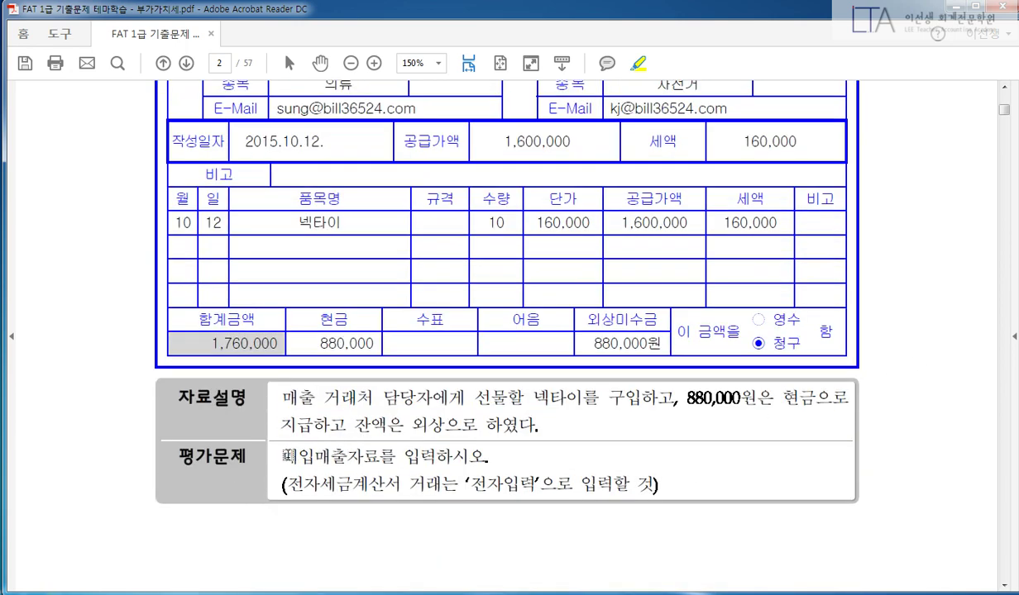
mouse_move(287, 457)
left_mouse_down()
mouse_move(489, 456)
mouse_move(519, 488)
mouse_move(545, 488)
left_mouse_up()
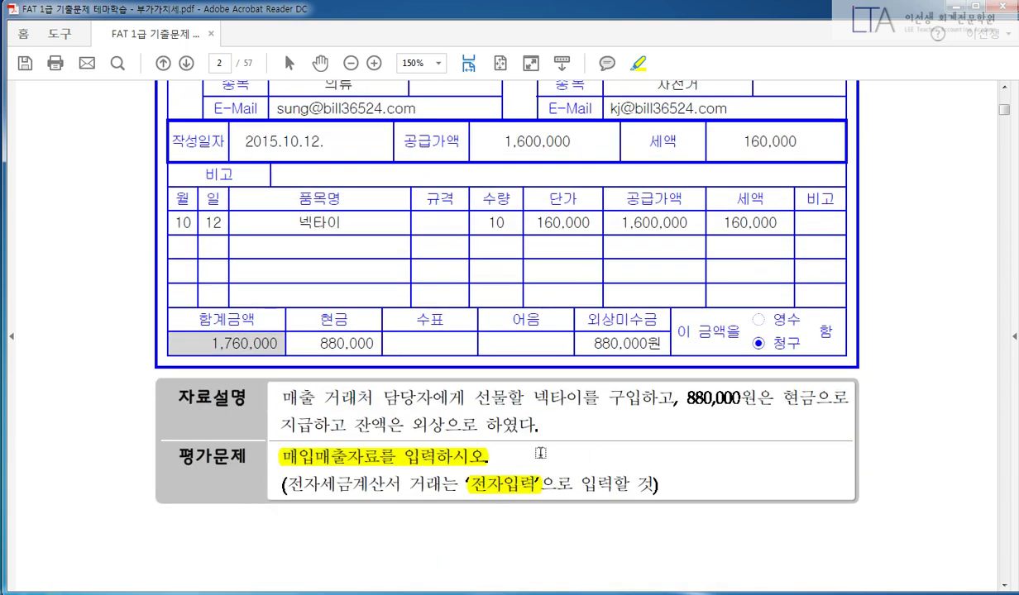
left_click_drag(292, 399, 583, 403)
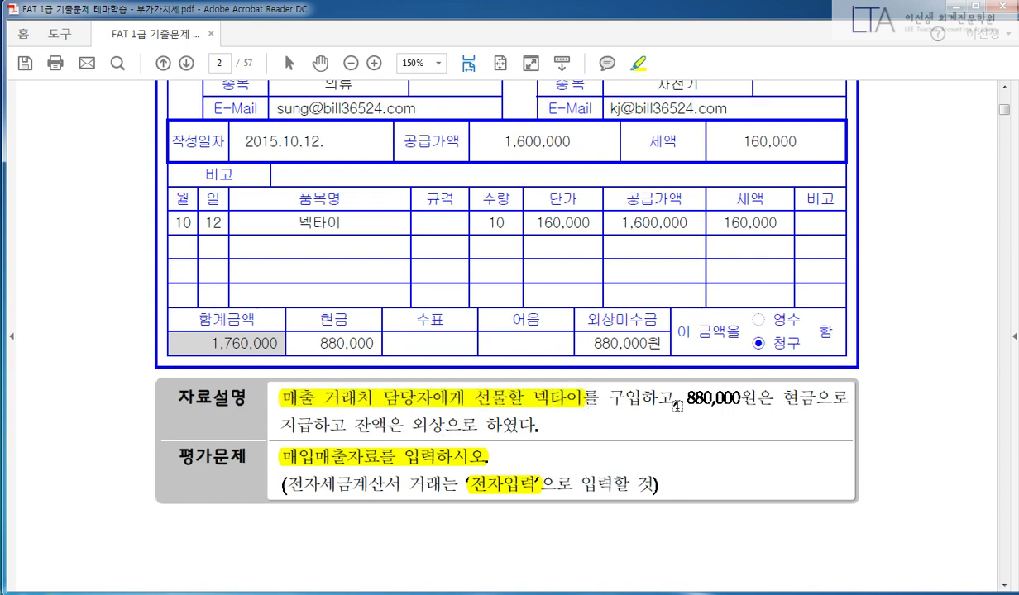
left_click_drag(687, 398, 846, 400)
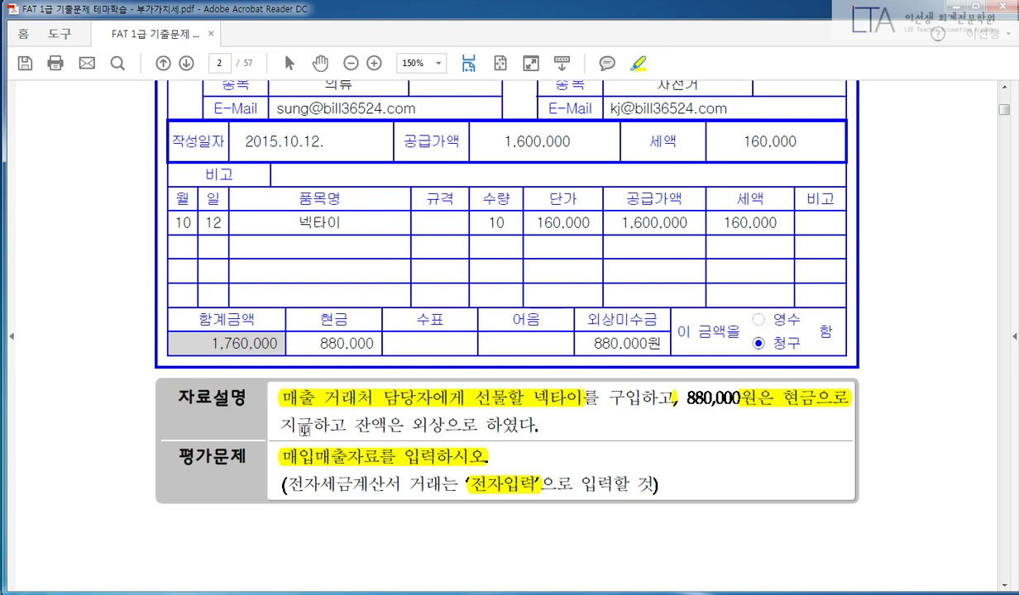
left_click_drag(295, 424, 326, 424)
left_click_drag(408, 425, 539, 425)
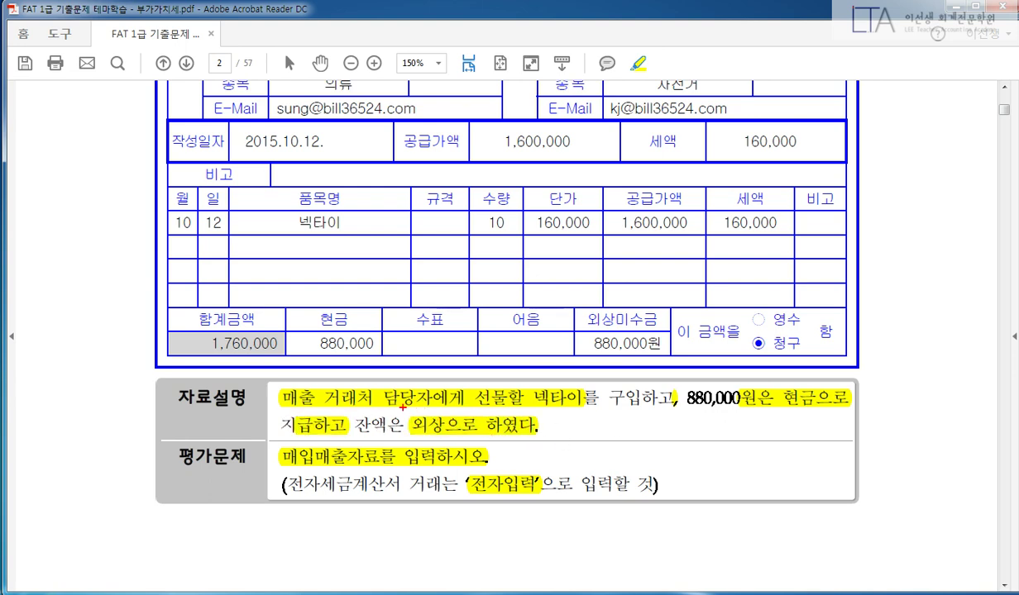
left_click_drag(402, 407, 545, 442)
key("Escape")
left_click_drag(299, 295, 387, 356)
left_click_drag(577, 301, 670, 362)
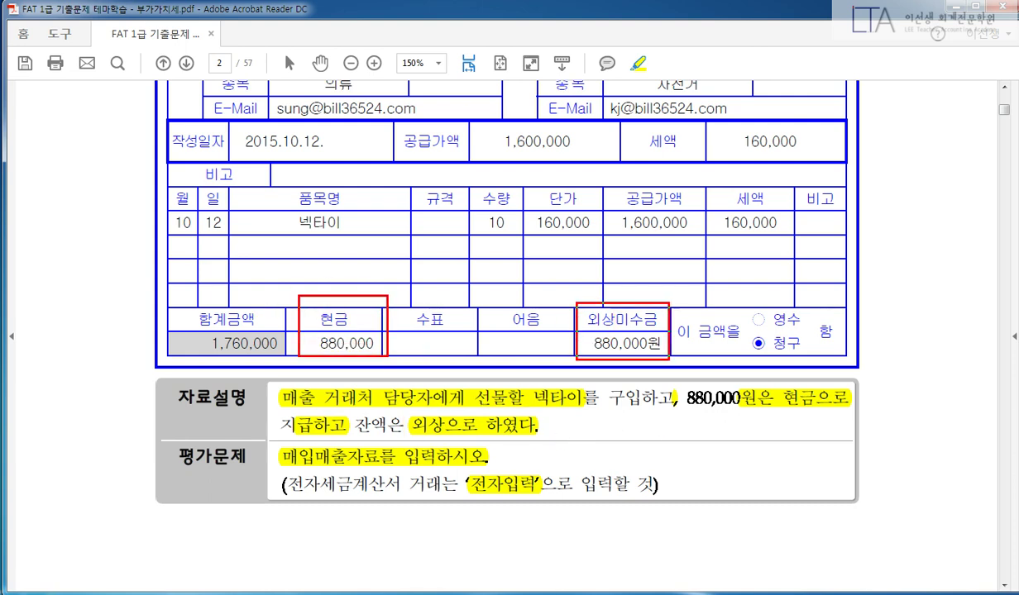
key("Escape")
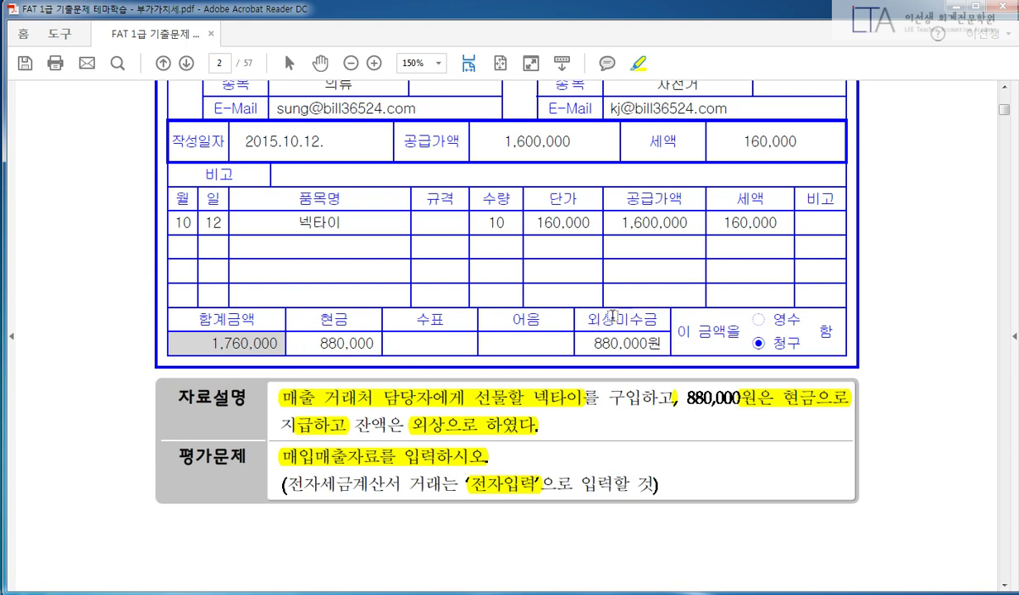
Step: Highlight the invoice's 외상미수금 880,000원, 작성일자 2015.10.12., 공급가액 1,600,000 and 세액 160,000
left_click_drag(564, 306, 661, 319)
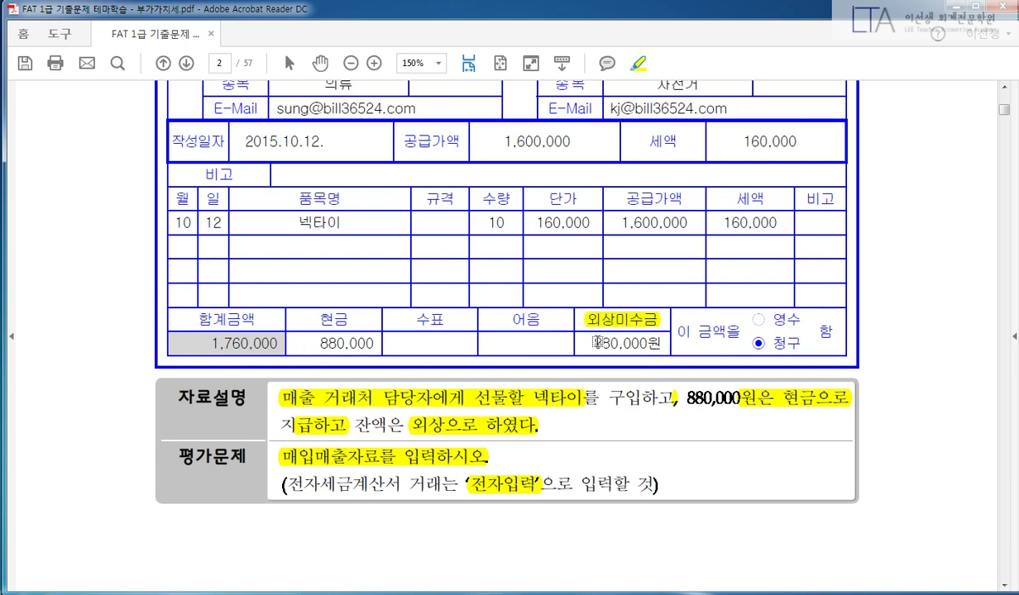
left_click_drag(592, 343, 666, 345)
scroll(885, 381, "up", 1)
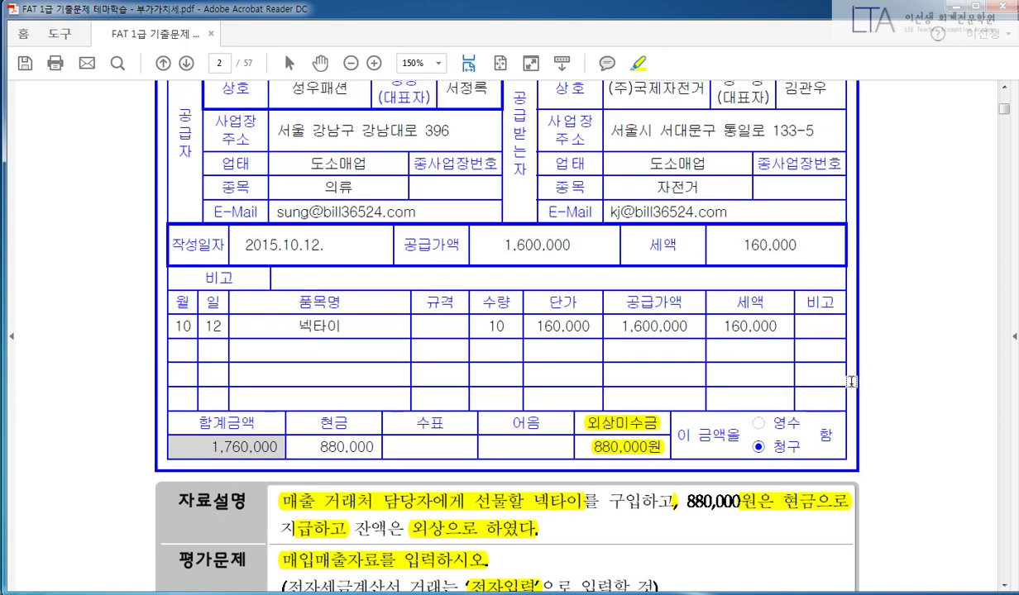
left_click_drag(169, 245, 229, 245)
left_click_drag(323, 243, 227, 243)
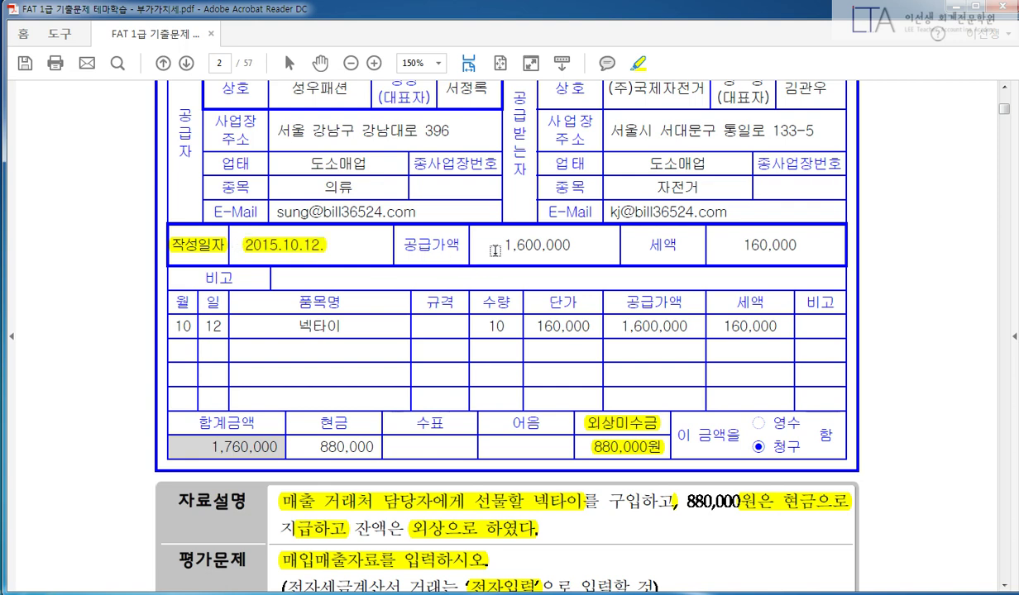
left_click_drag(478, 241, 569, 241)
left_click_drag(741, 244, 799, 245)
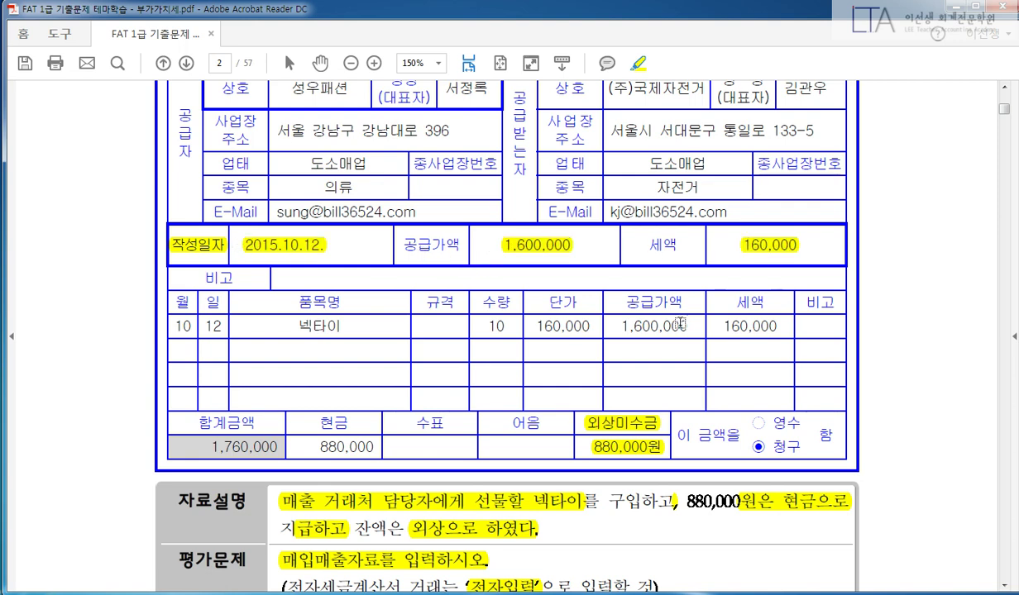
Step: Highlight the item 넥타이, quantity 10 and unit price 160,000 in the invoice line, plus the supplier name 성우패션
left_click_drag(483, 326, 570, 324)
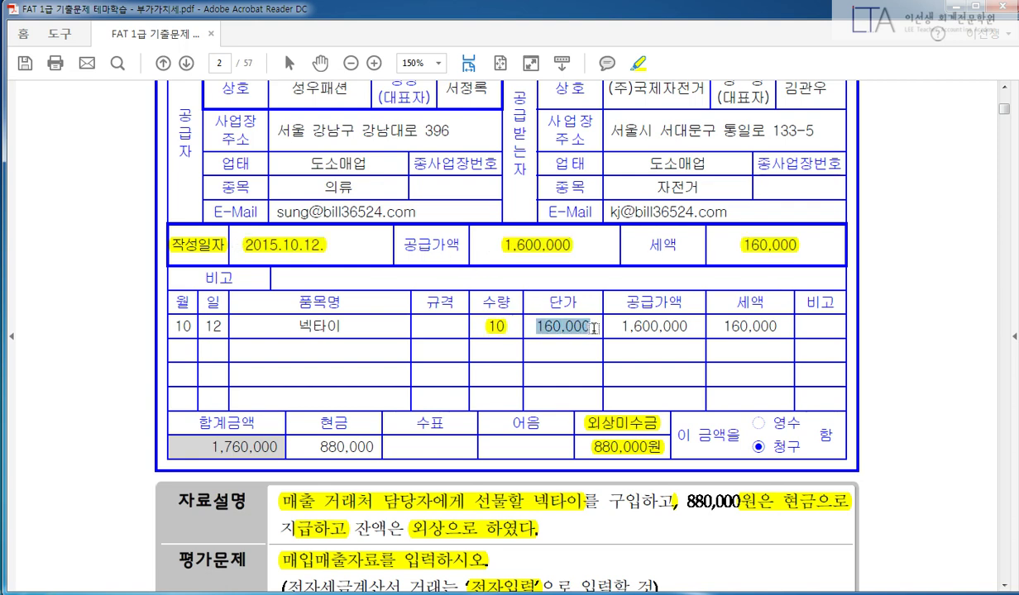
mouse_move(350, 322)
left_mouse_down()
mouse_move(285, 320)
mouse_move(281, 334)
left_mouse_up()
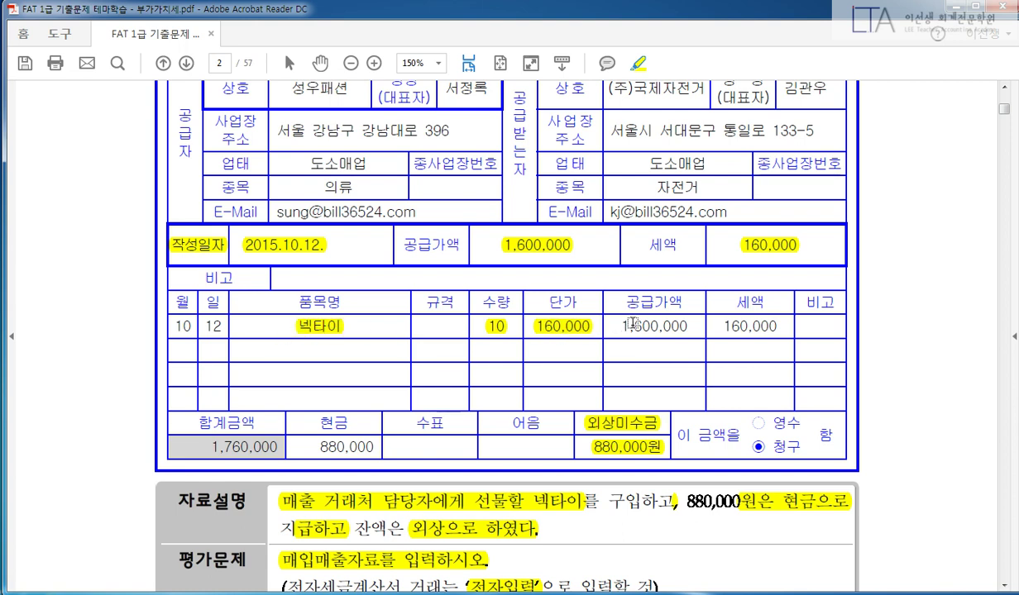
scroll(896, 364, "up", 2)
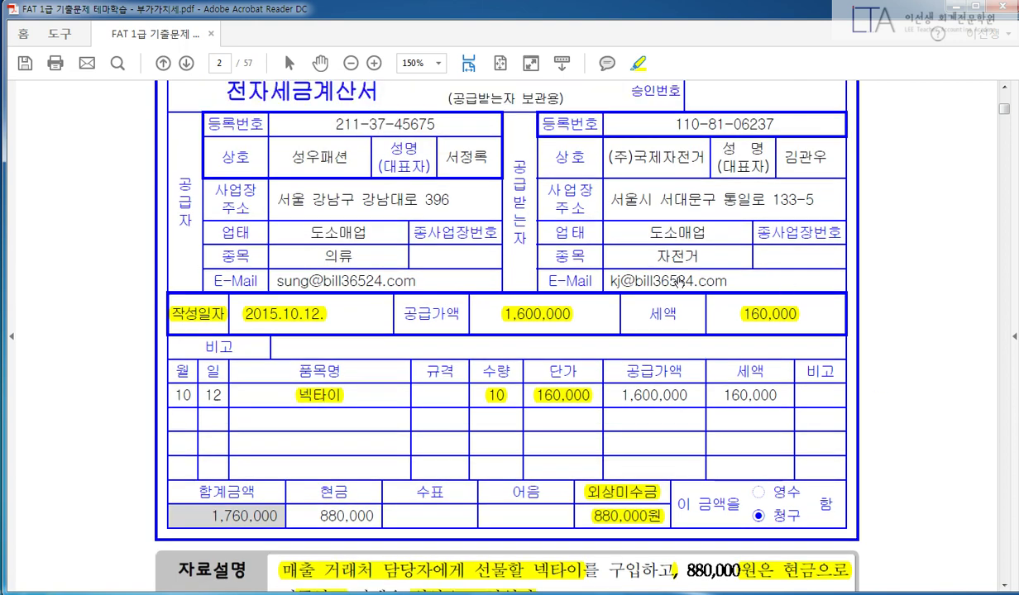
left_click_drag(288, 159, 346, 158)
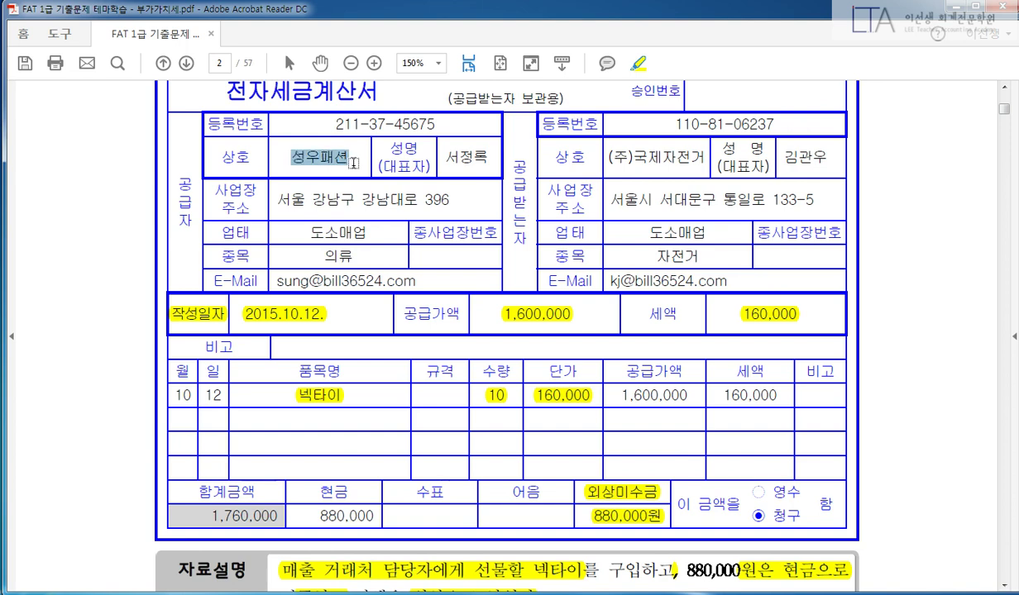
Step: Switch to the accounting program and open 매입매출전표입력 for October 12, 2015
key("alt+Tab")
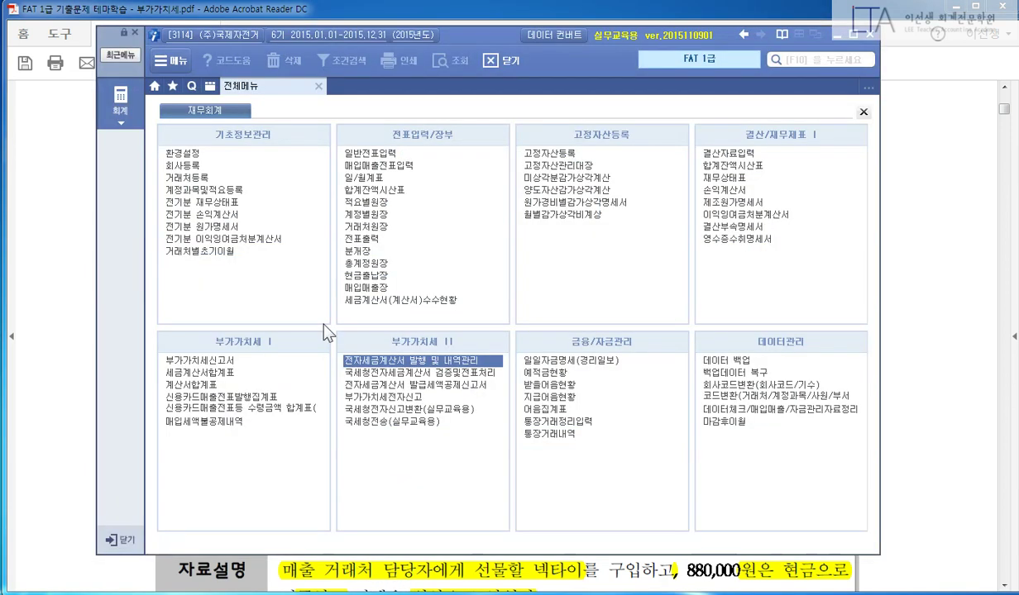
left_click(362, 162)
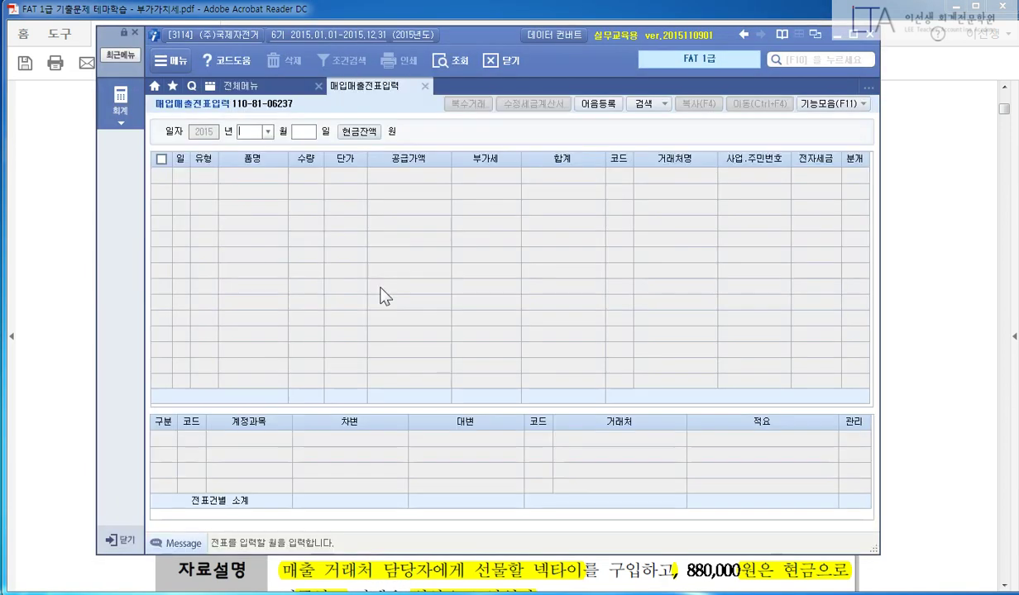
type("10")
key("Return")
type("12")
key("Return")
Step: Set the new entry's 유형 to 54 (불공) with the 불공제사유 9. 접대비 관련 매입세액
type("54")
key("Return")
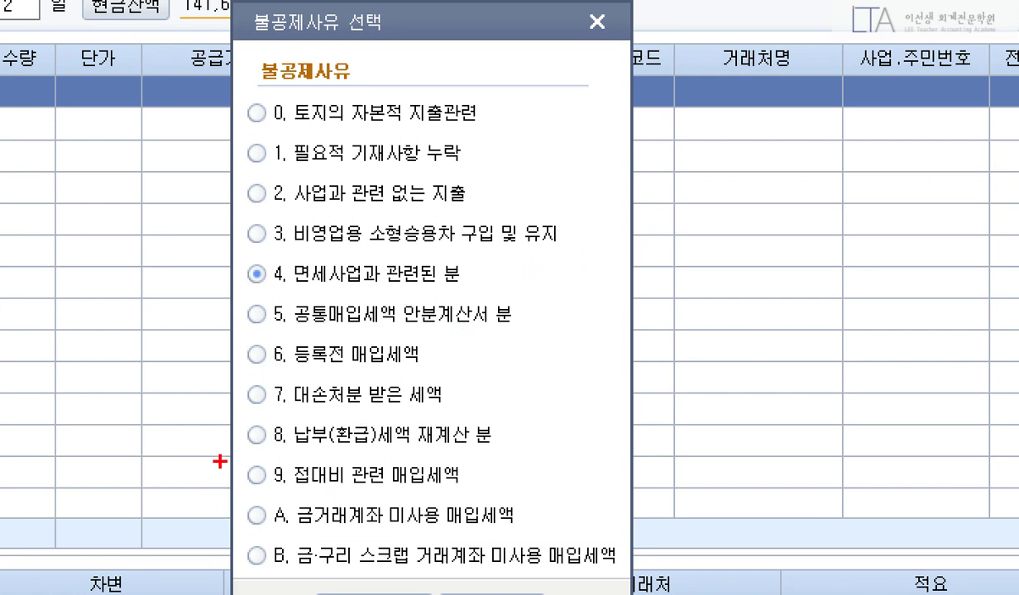
left_click_drag(218, 453, 496, 501)
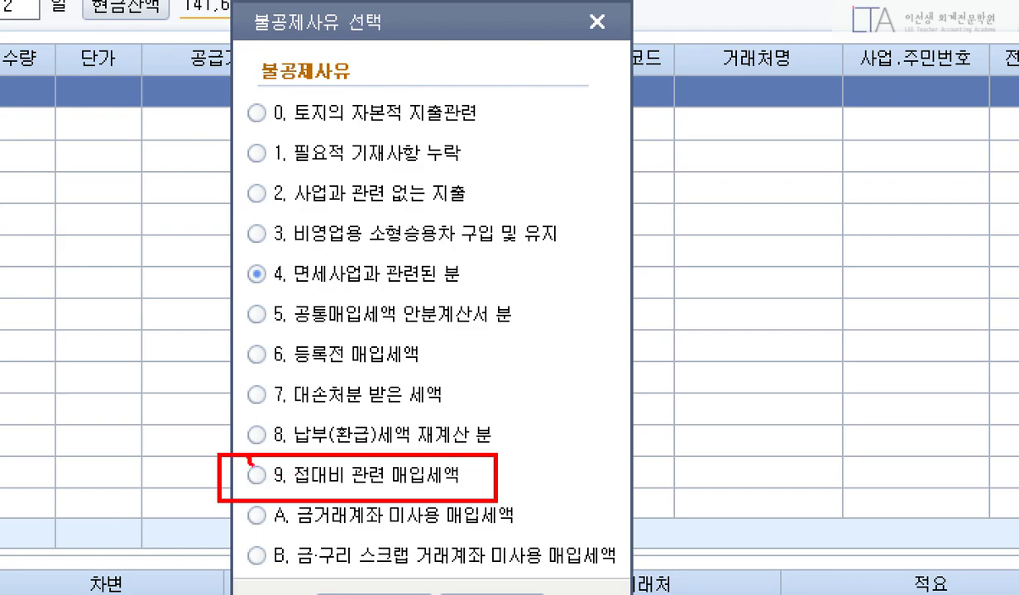
left_click_drag(238, 446, 293, 420)
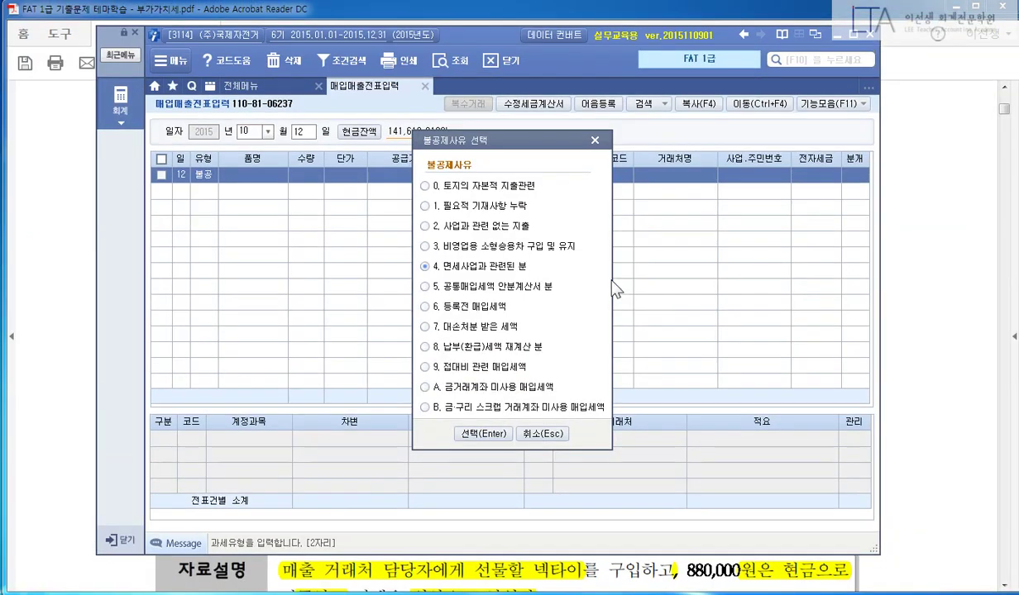
left_click(426, 367)
left_click(479, 431)
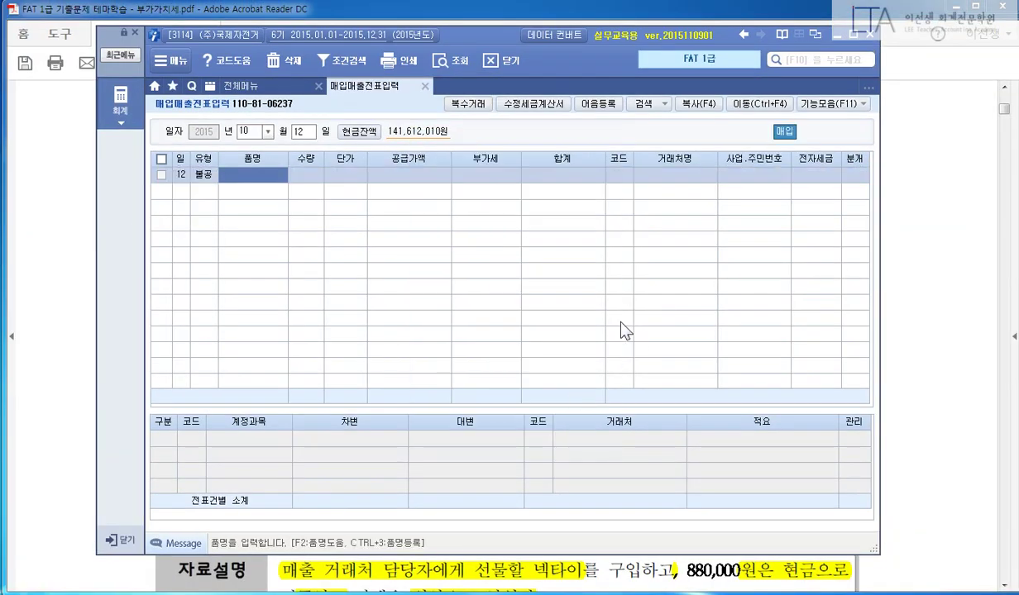
Step: Enter 넥타이 as the item with quantity 10 and unit price 160,000, accepting the calculated supply amount and VAT
type("넥타이")
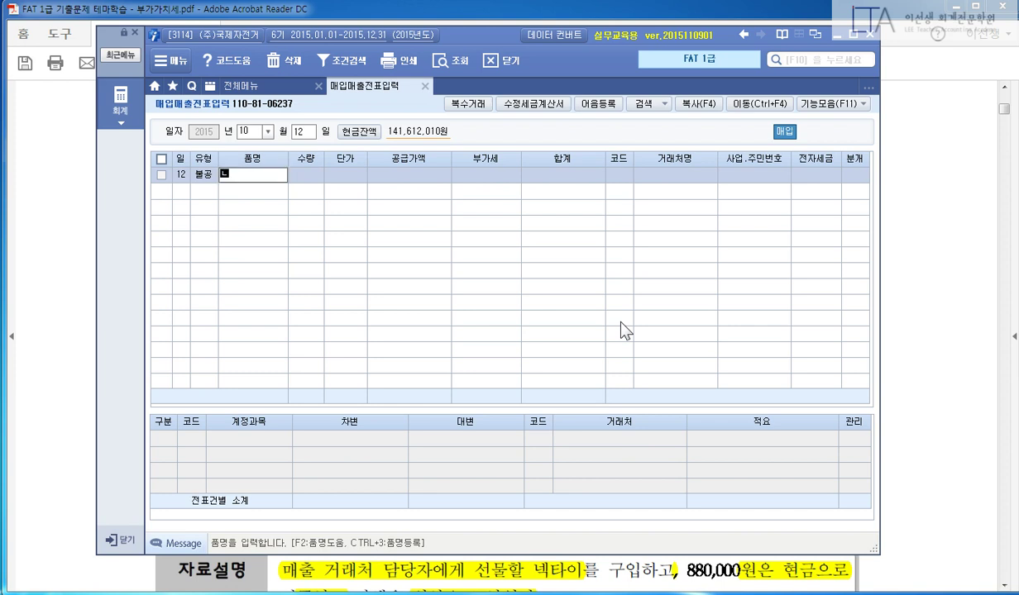
key("Return")
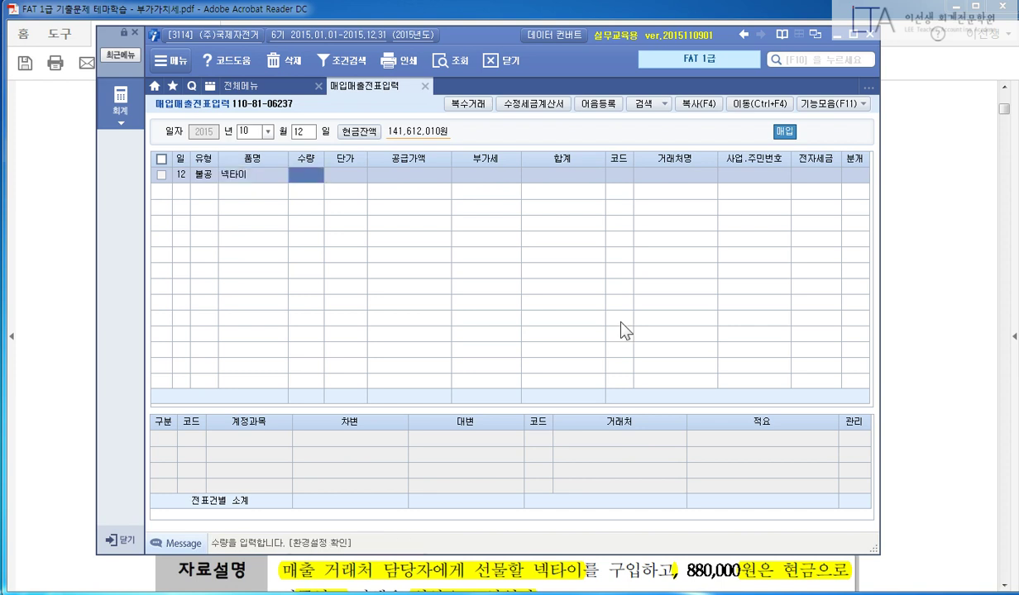
key("alt+Tab")
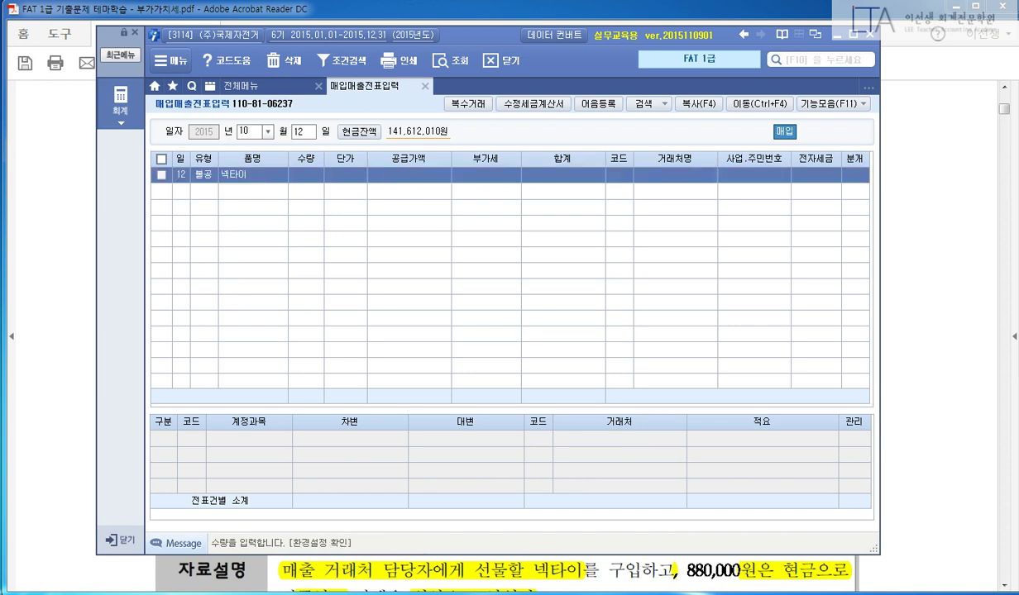
key("alt+Tab")
type("10")
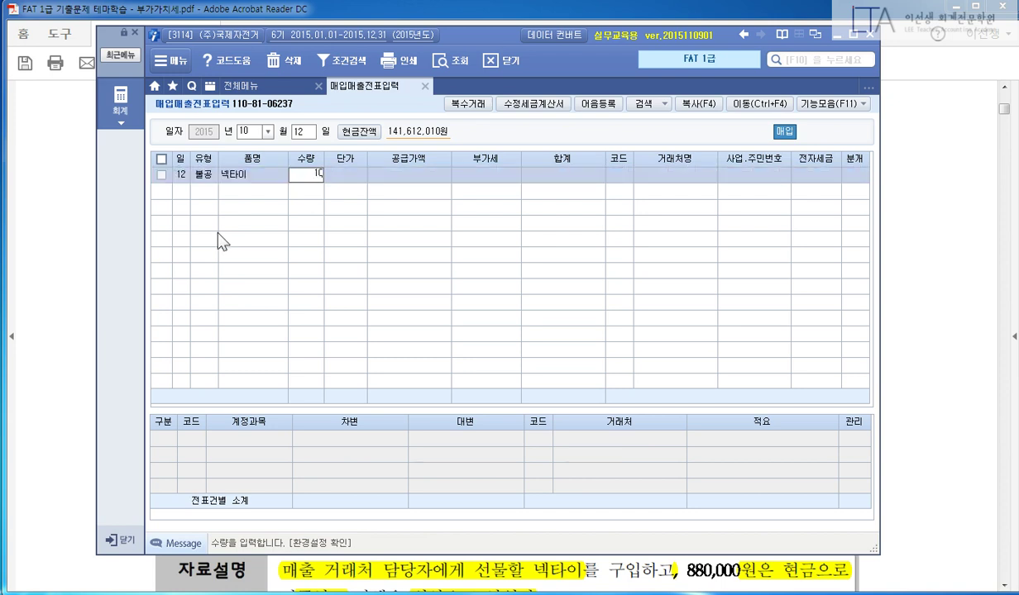
key("Return")
type("160,000")
key("Return")
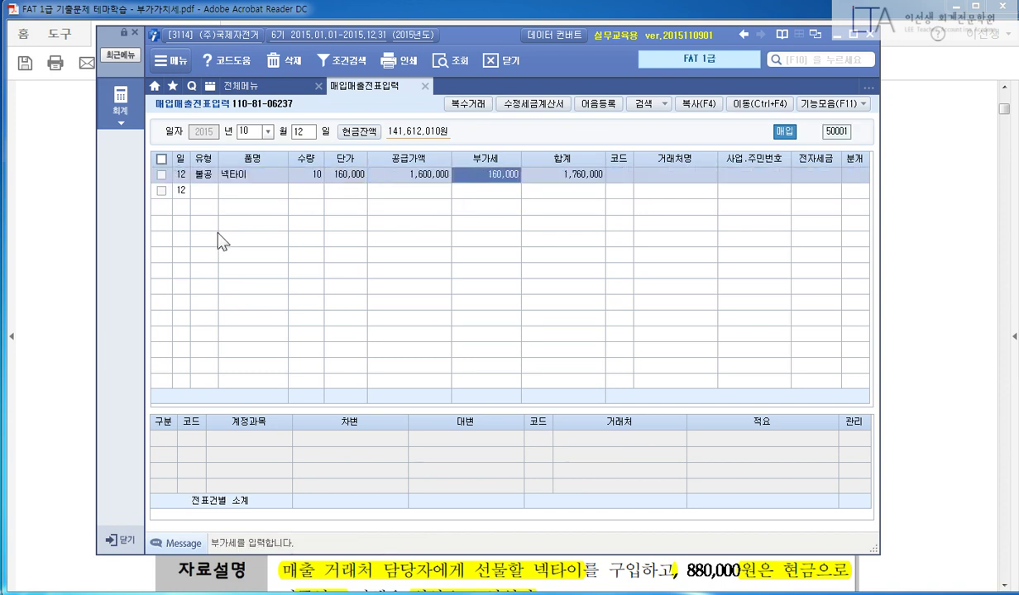
key("Return")
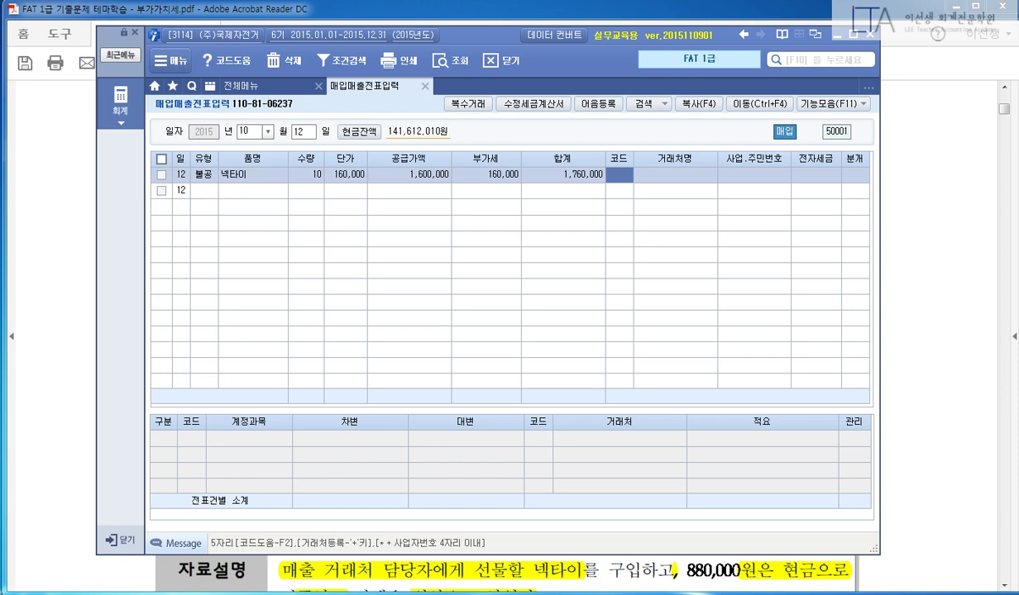
Step: Assign 성우패션 as the 거래처 of the necktie purchase and set 전자세금 to 전자입력
key("alt+Tab")
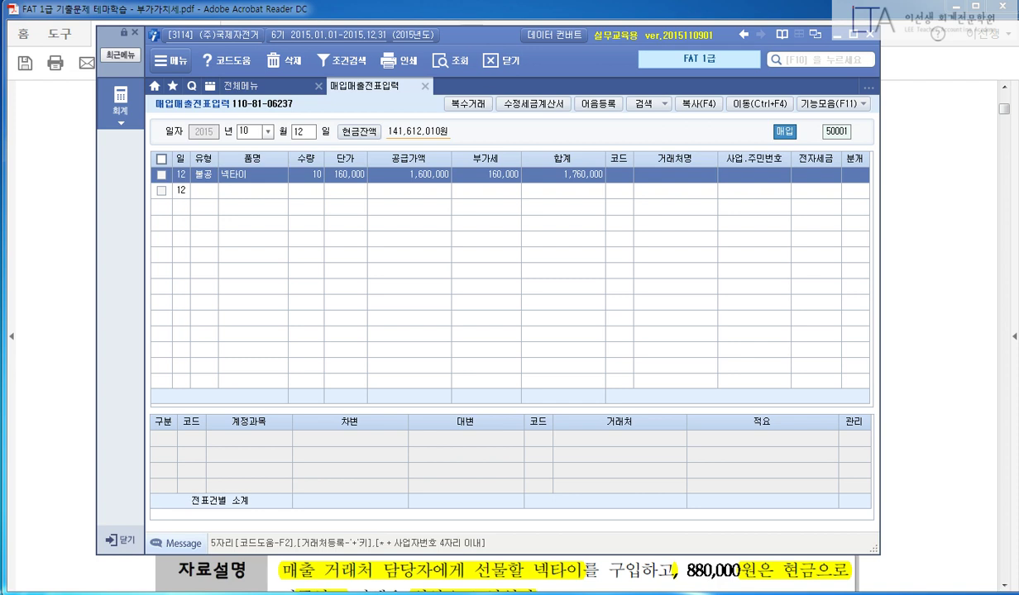
left_click(616, 181)
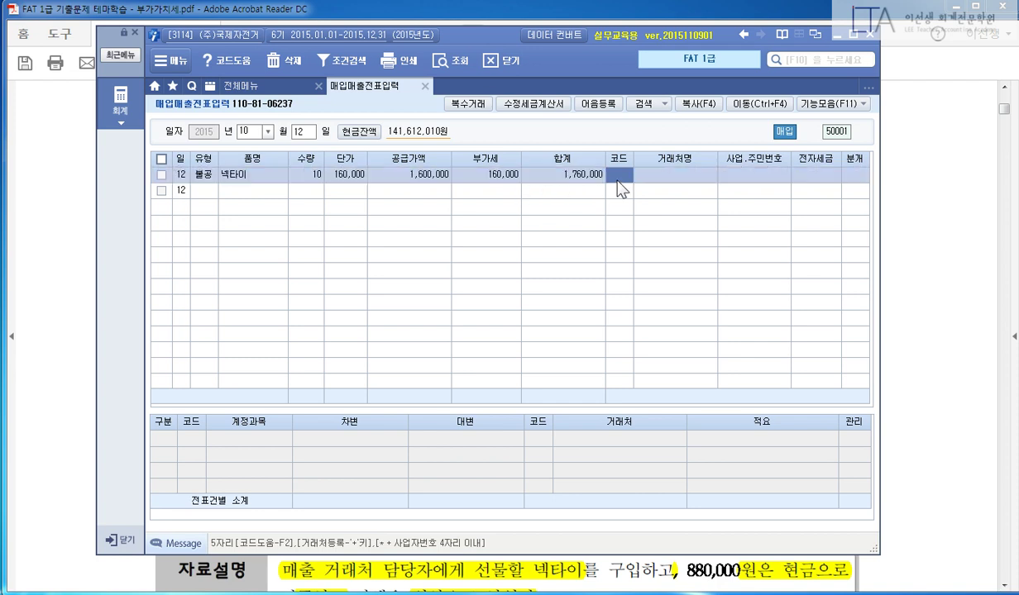
type("성우")
key("Return")
key("Return")
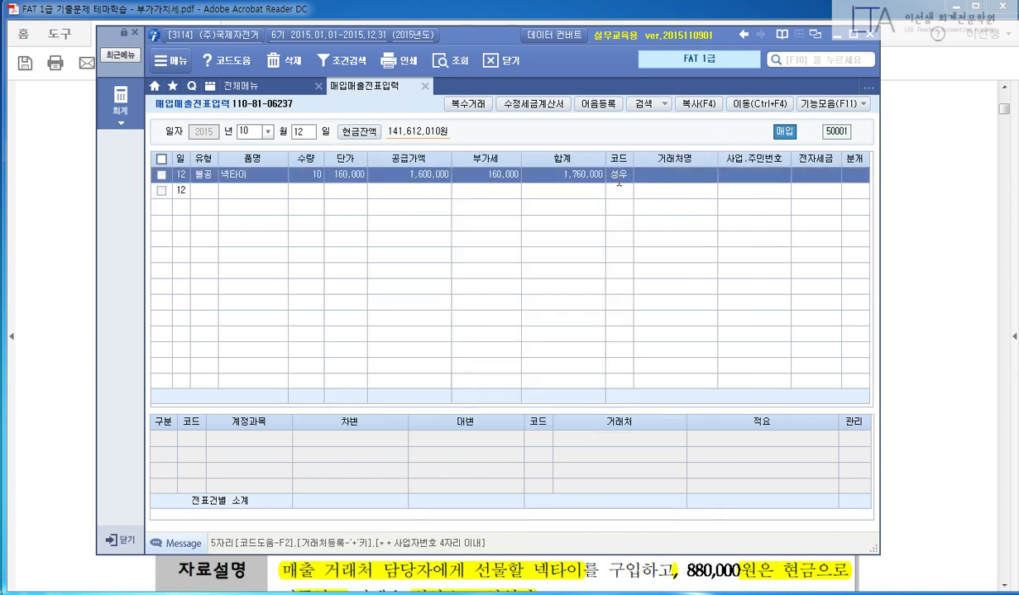
key("1")
key("Return")
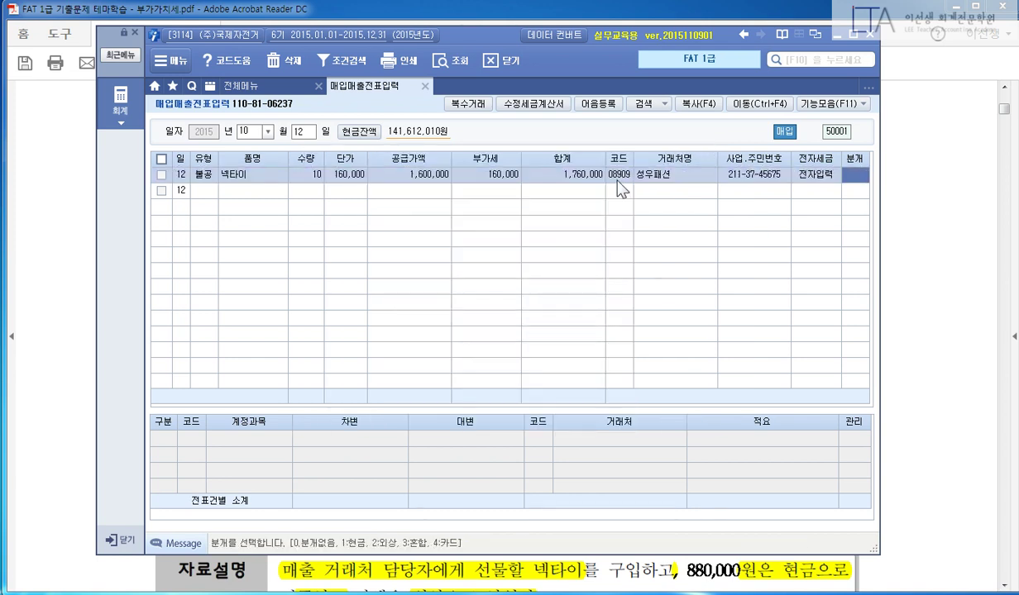
Step: Set 분개 to 혼합 and change the debit line's account to 813 접대비, keeping the amount of 1,760,000
key("3")
key("Return")
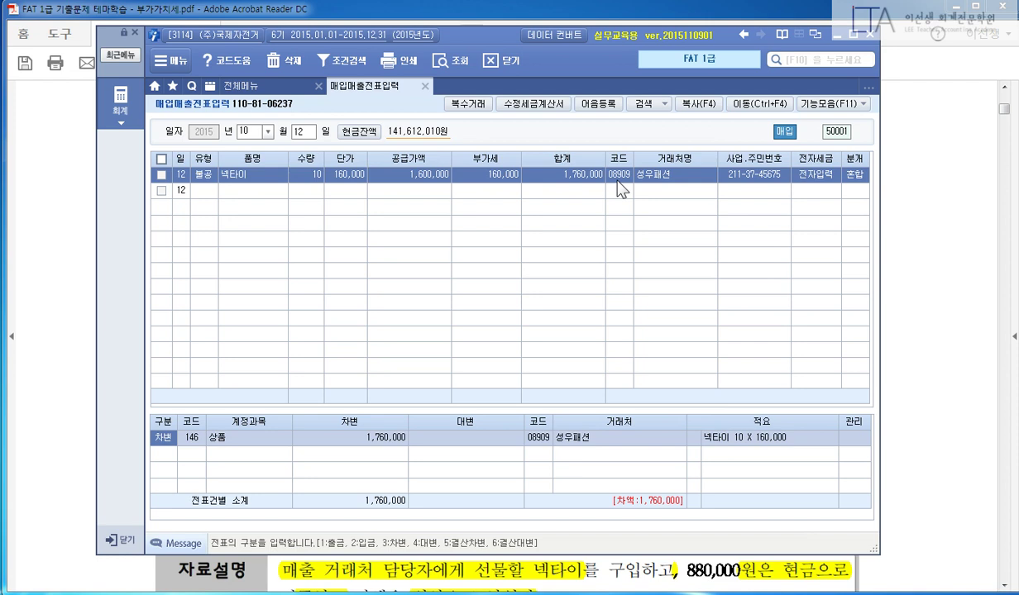
key("Return")
type("813")
key("Return")
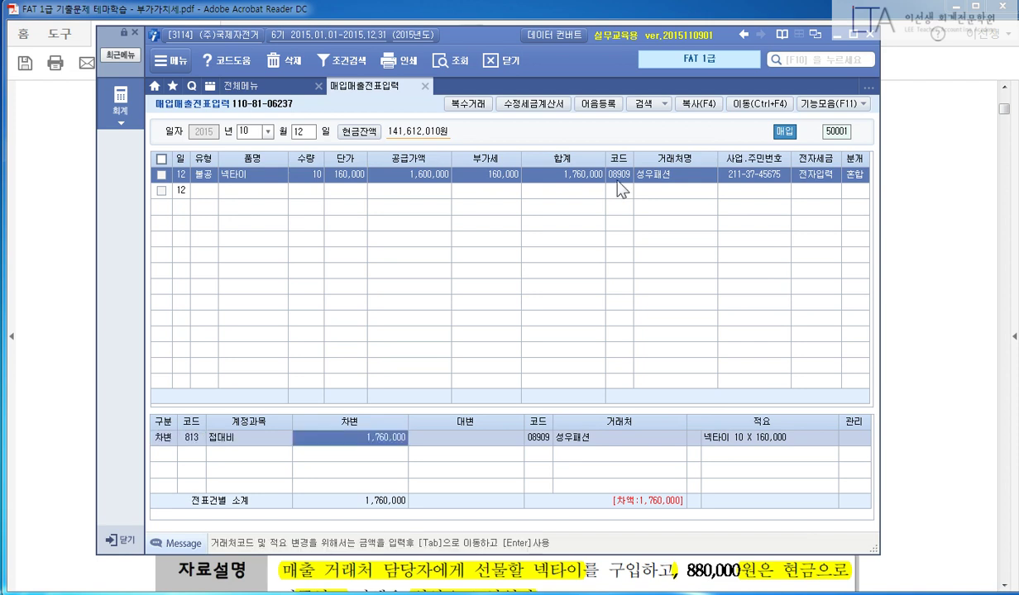
key("Return")
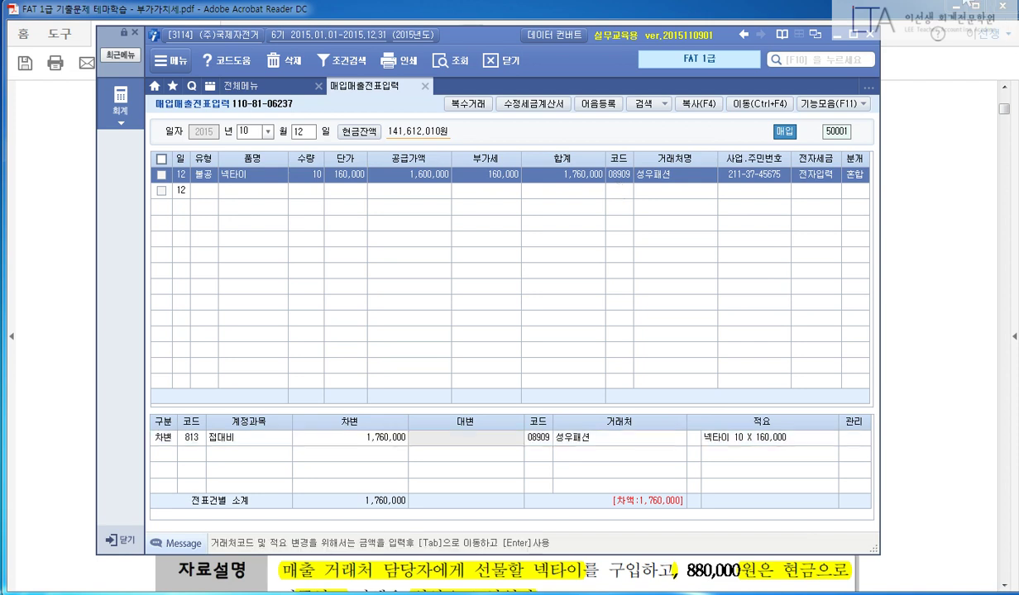
Step: Add a credit line for account 101 현금 with 880,000 to the necktie purchase's journal entry
key("Return")
type("4")
key("Return")
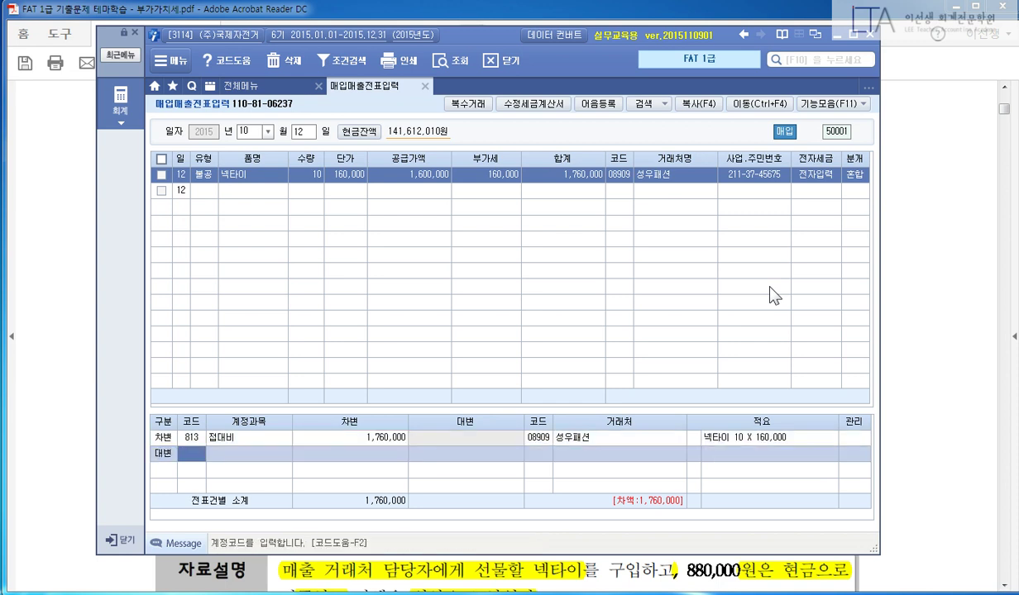
type("101")
key("Return")
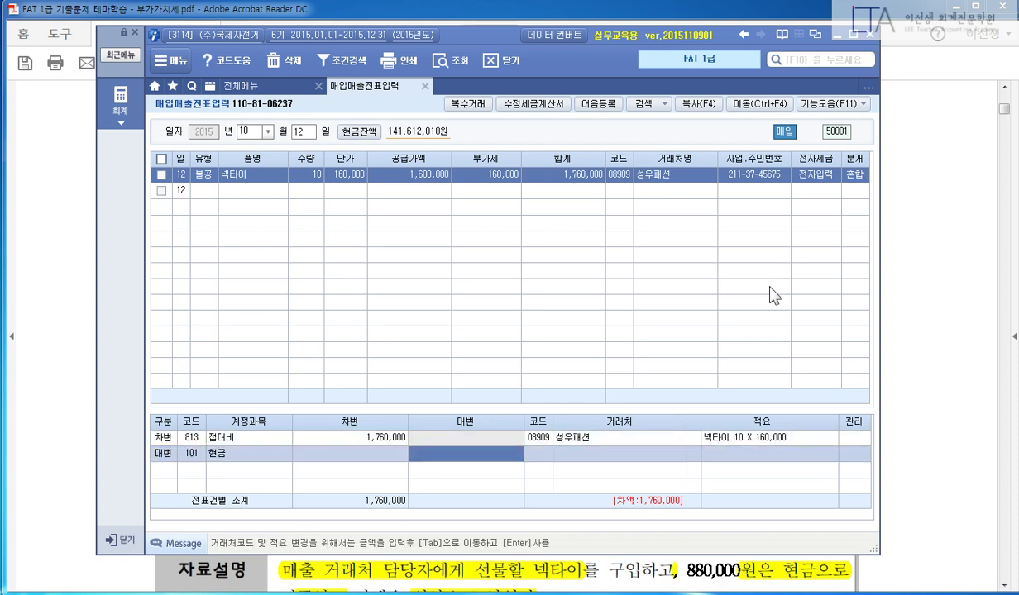
type("880000")
key("Return")
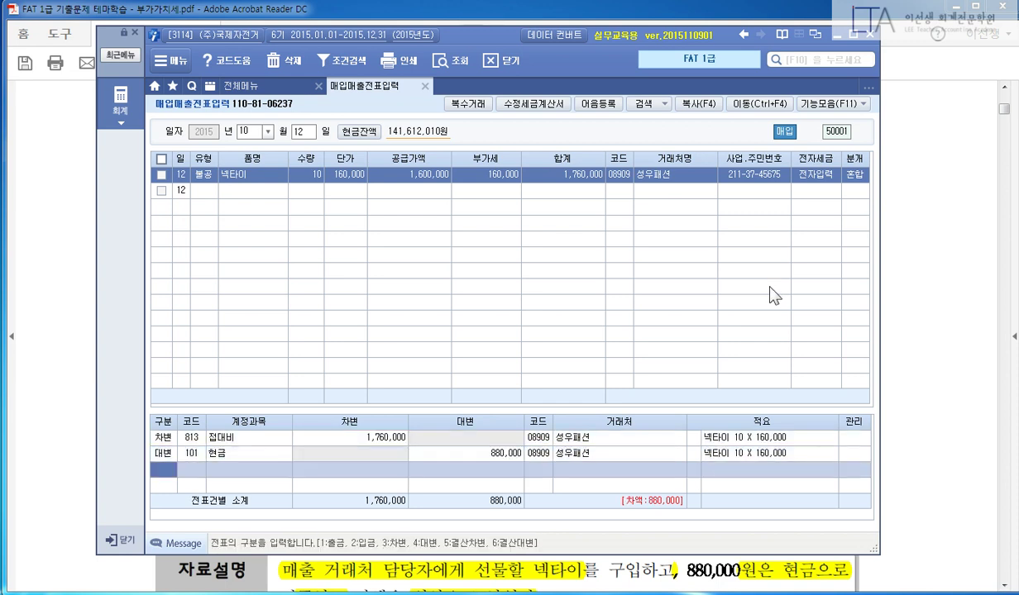
Step: Add a credit line for account 253 미지급금 with the remaining 880,000 and save the necktie entry
type("4")
key("Return")
type("253")
key("Return")
type("8800000")
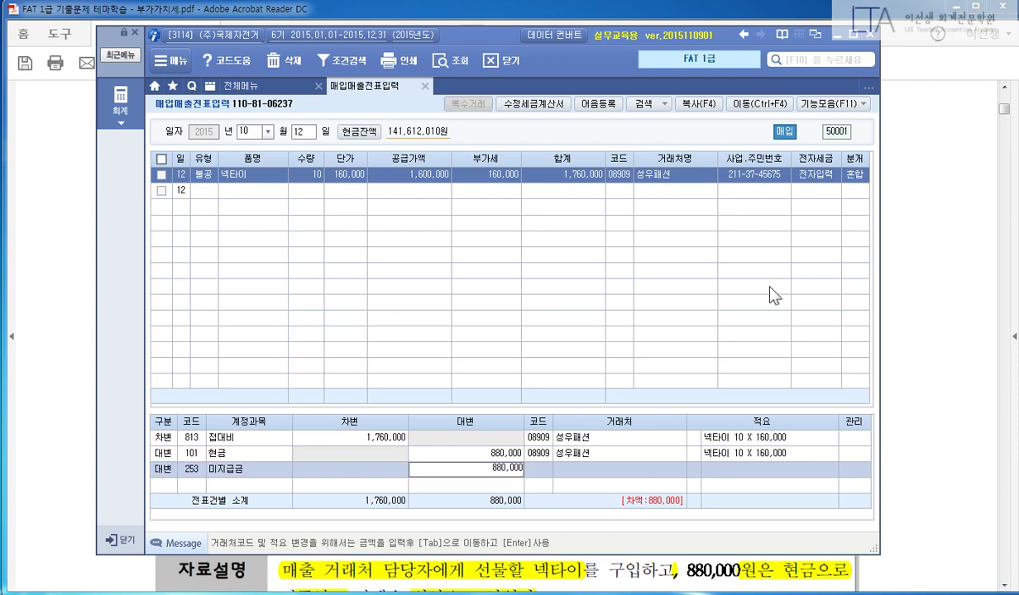
key("Return")
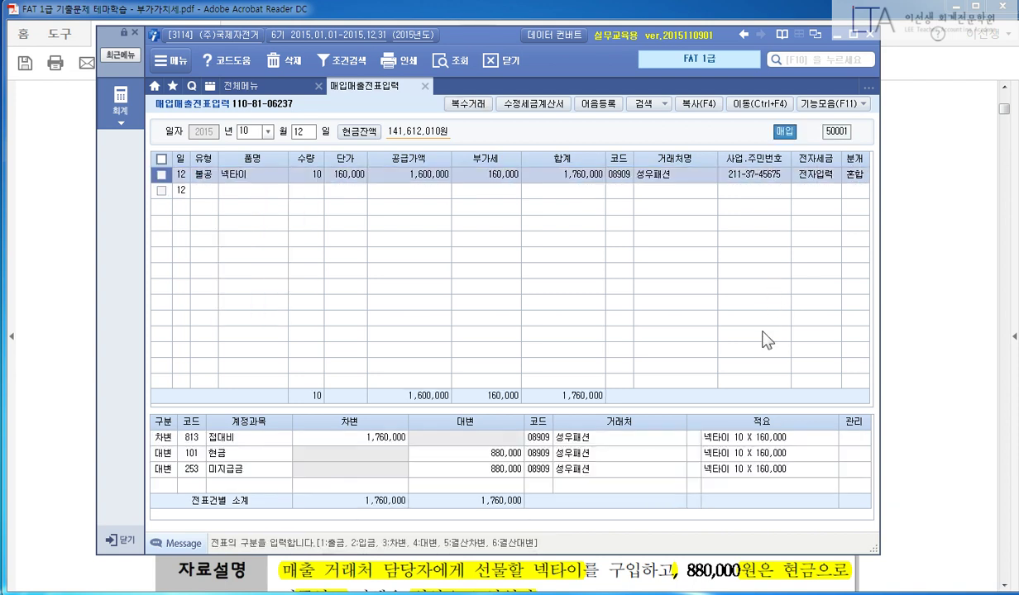
Step: Switch to the problem PDF in Acrobat Reader and highlight problem 3's 매출거래 (3점) heading and the 전자계산서 title
left_click(980, 313)
scroll(886, 386, "down", 15)
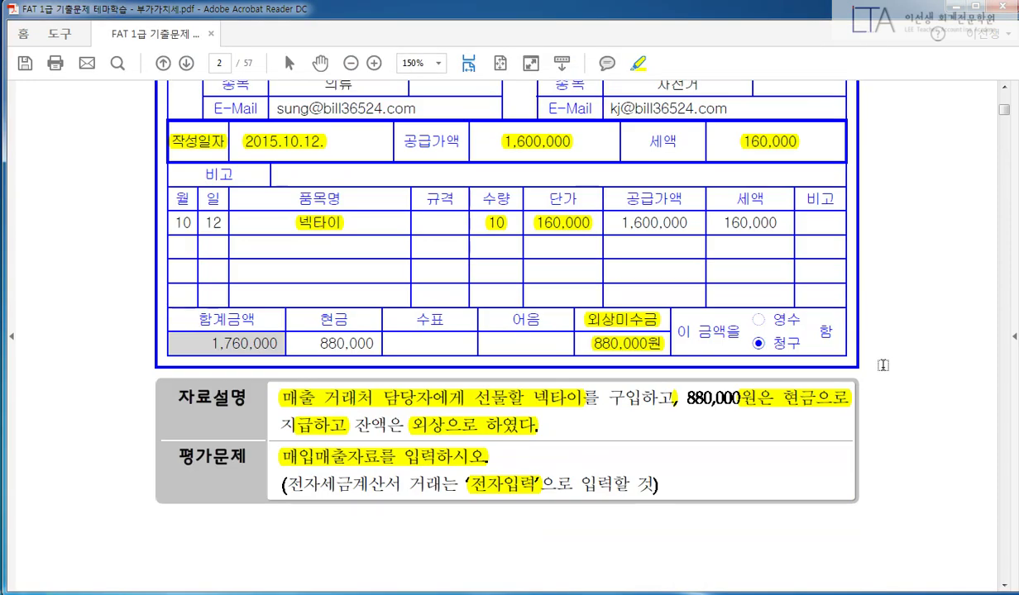
scroll(888, 394, "down", 5)
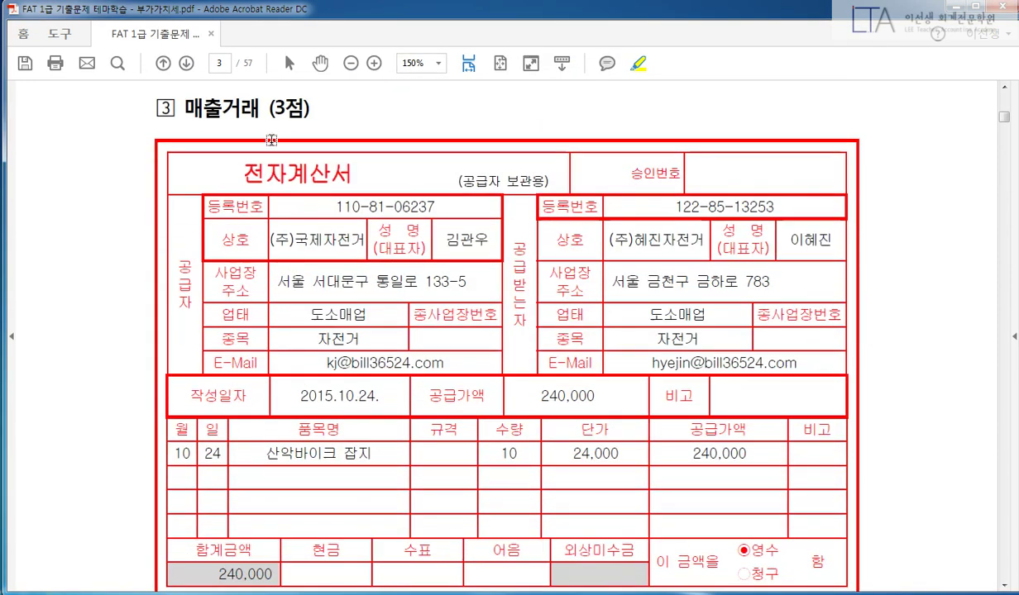
left_click_drag(181, 108, 319, 110)
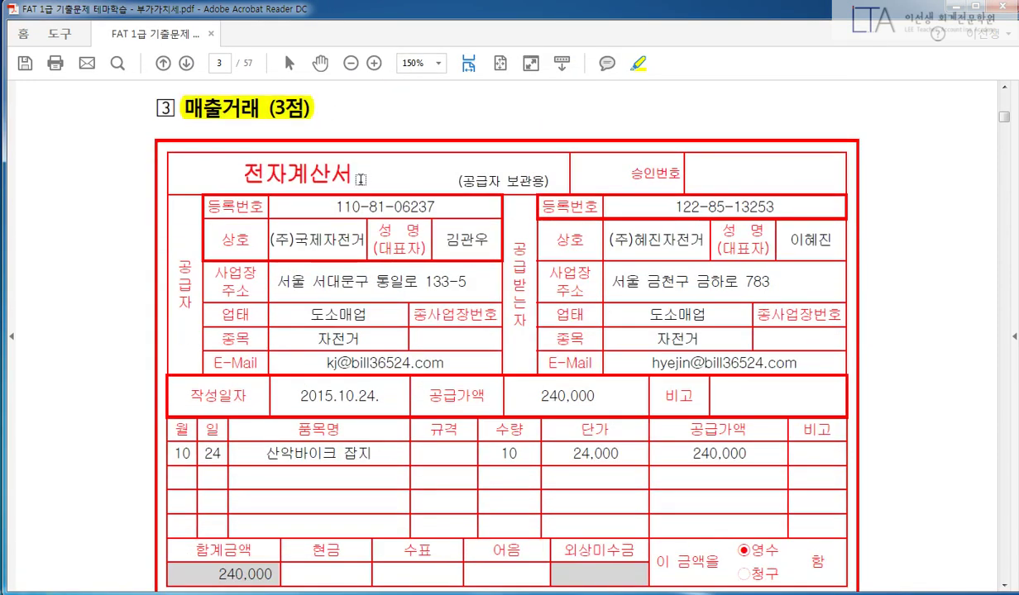
left_click_drag(347, 174, 231, 173)
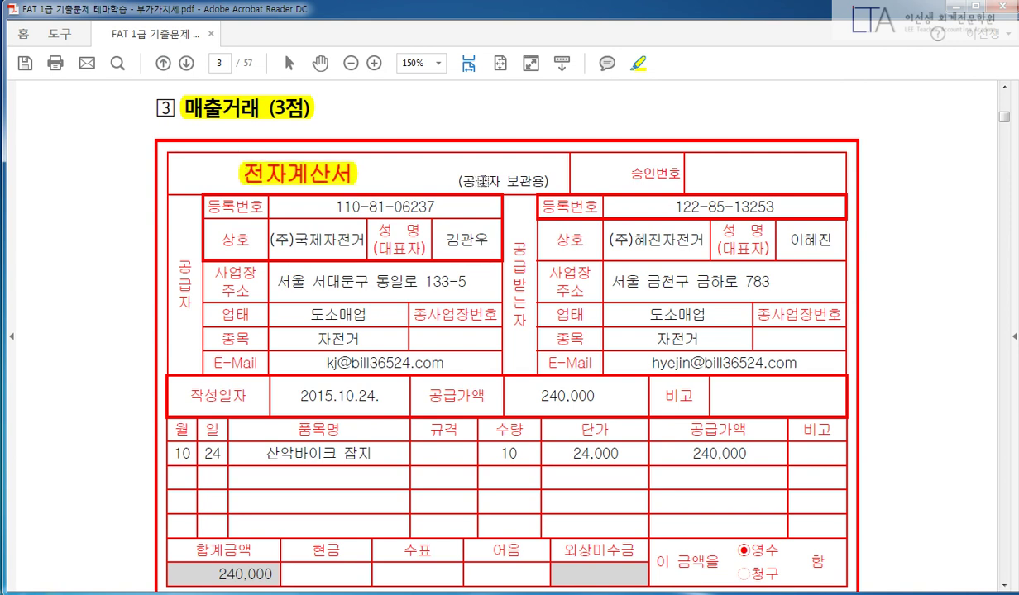
Step: Highlight the buyer (주)혜진자전거, the item 산악바이크 잡지, the quantity 10 and the unit price 24,000 on the invoice
scroll(874, 369, "down", 3)
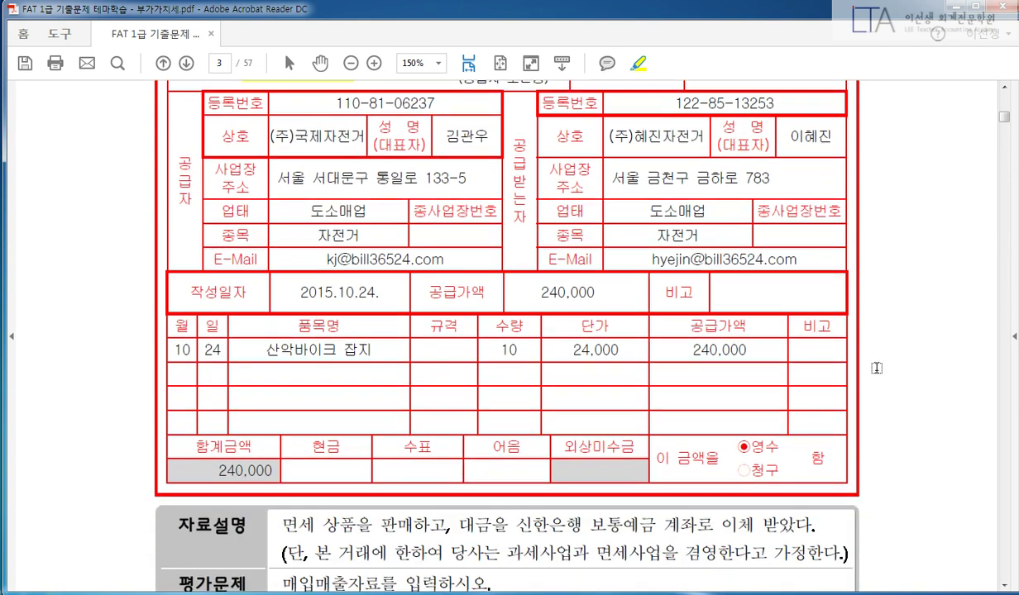
scroll(826, 330, "up", 2)
left_click_drag(592, 198, 703, 204)
scroll(768, 265, "down", 2)
left_click_drag(501, 350, 520, 350)
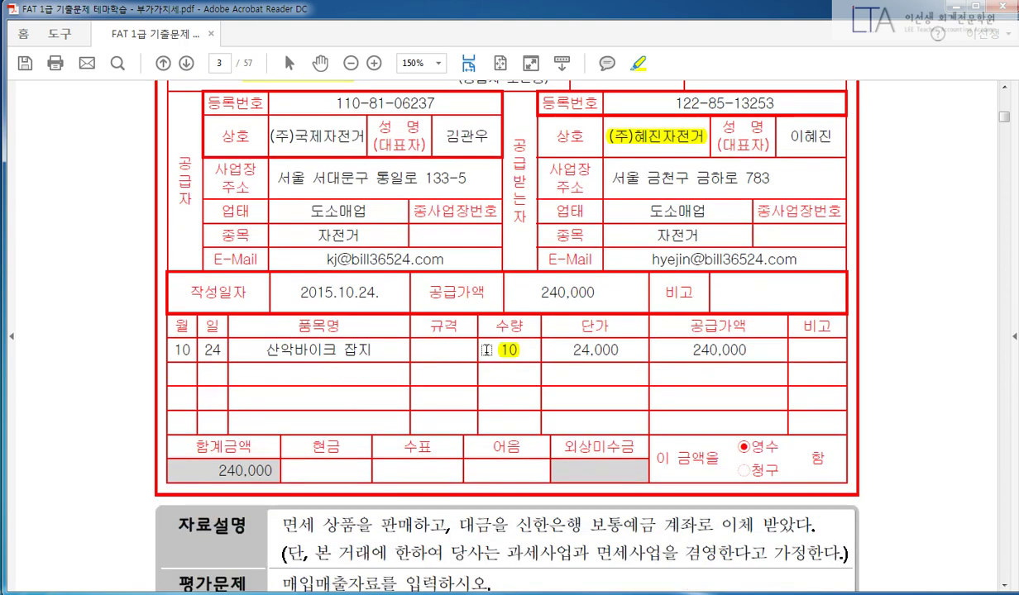
left_click_drag(374, 350, 263, 350)
left_click_drag(553, 351, 604, 350)
Step: Highlight both 자료설명 sentences and 전자입력 below the invoice, plus the issue date 2015.10.24
scroll(670, 422, "down", 2)
scroll(669, 423, "down", 2)
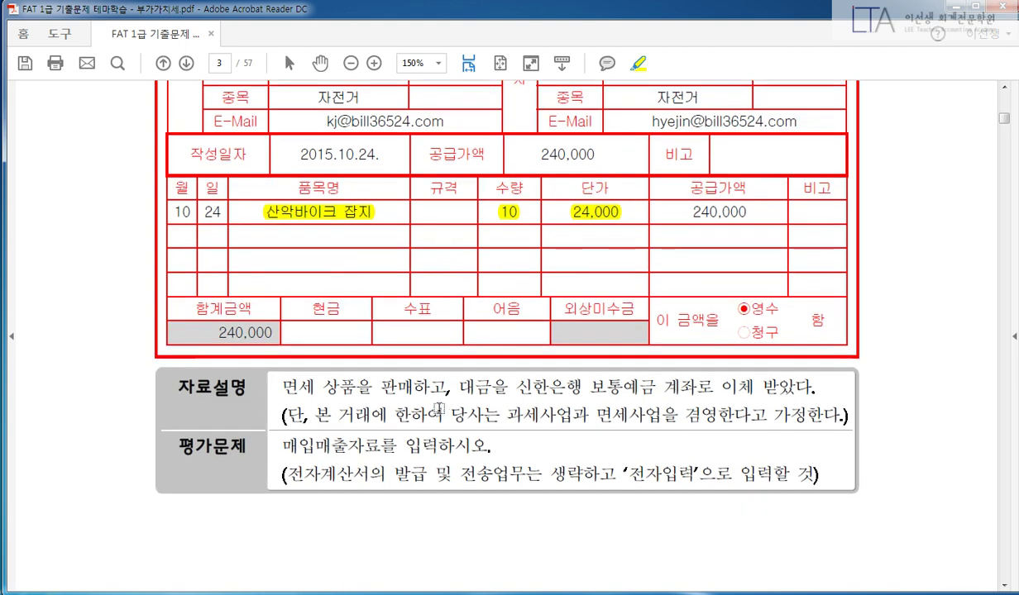
left_click_drag(299, 392, 812, 386)
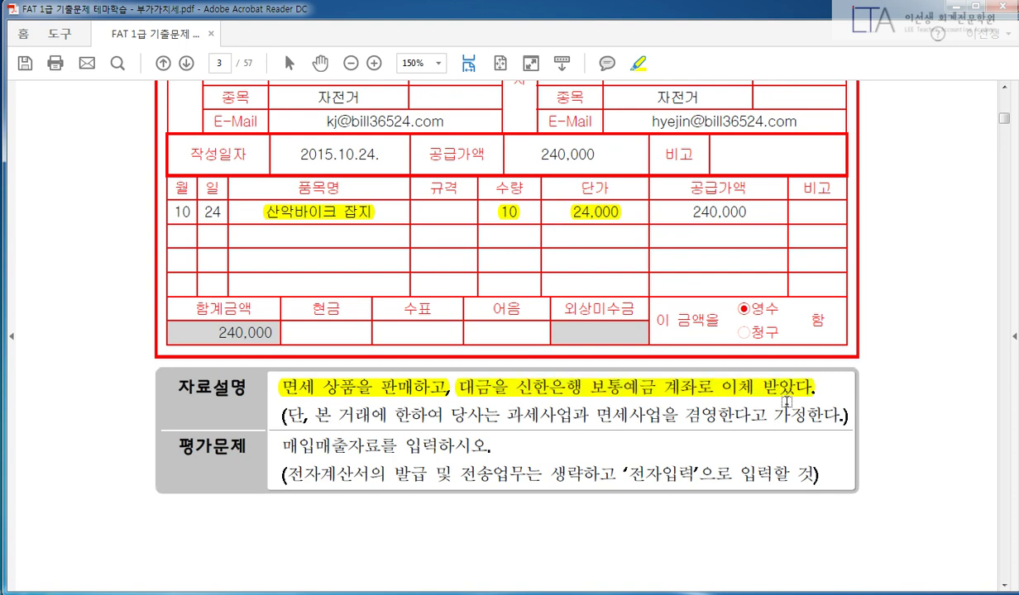
left_click_drag(627, 474, 697, 473)
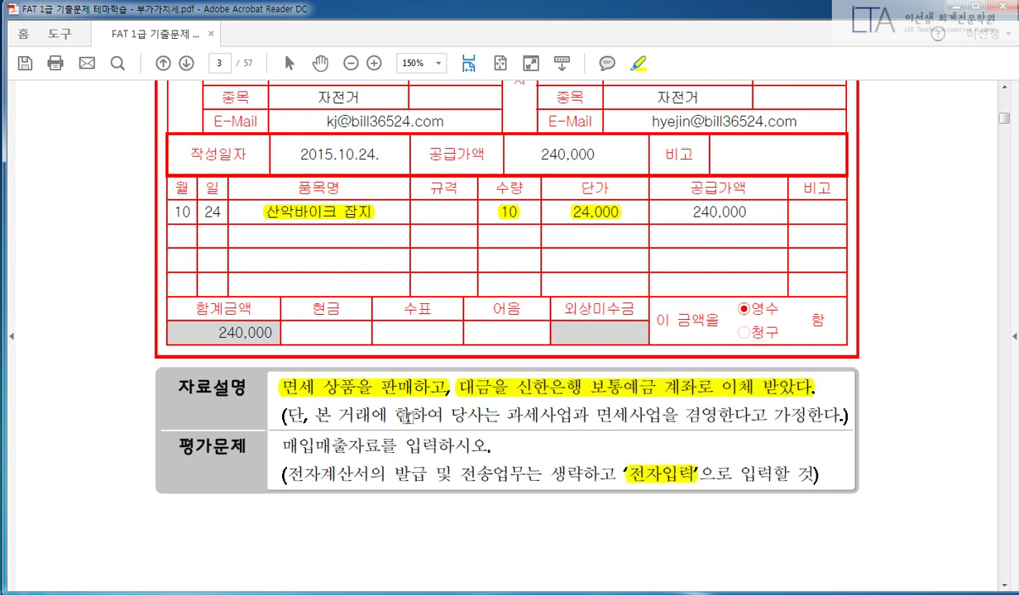
left_click_drag(314, 415, 843, 420)
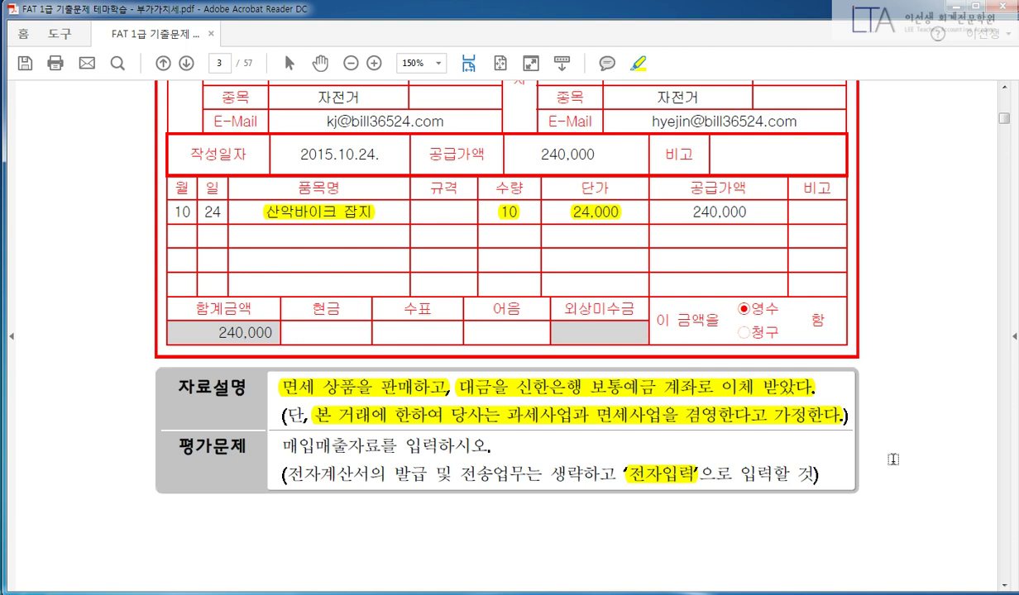
scroll(893, 460, "up", 2)
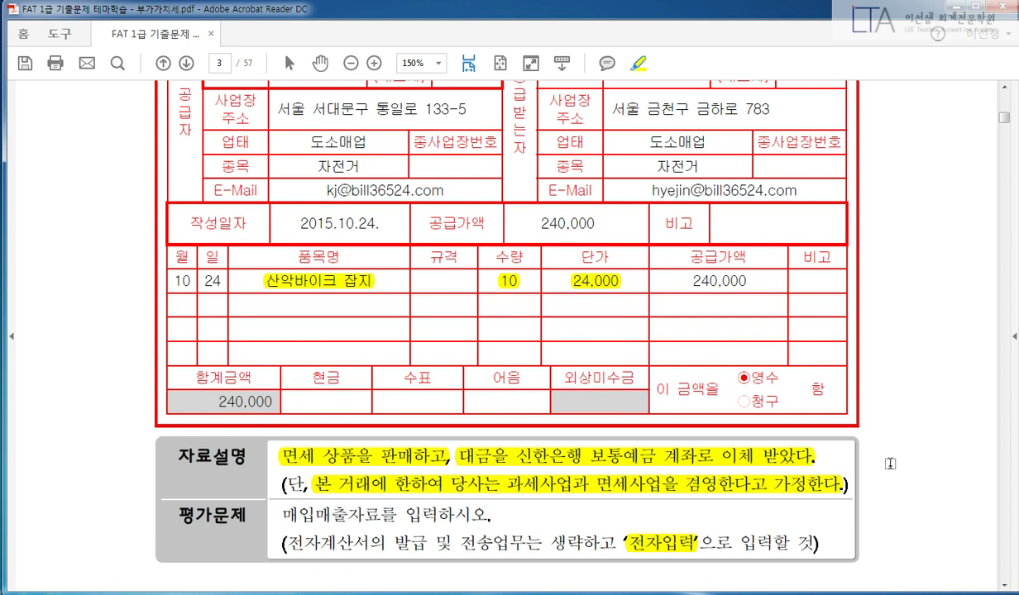
left_click_drag(288, 216, 374, 217)
Step: Return to 매입매출전표입력, set the day to October 24 and set the new entry's 유형 to 13 (면세)
key("alt+Tab")
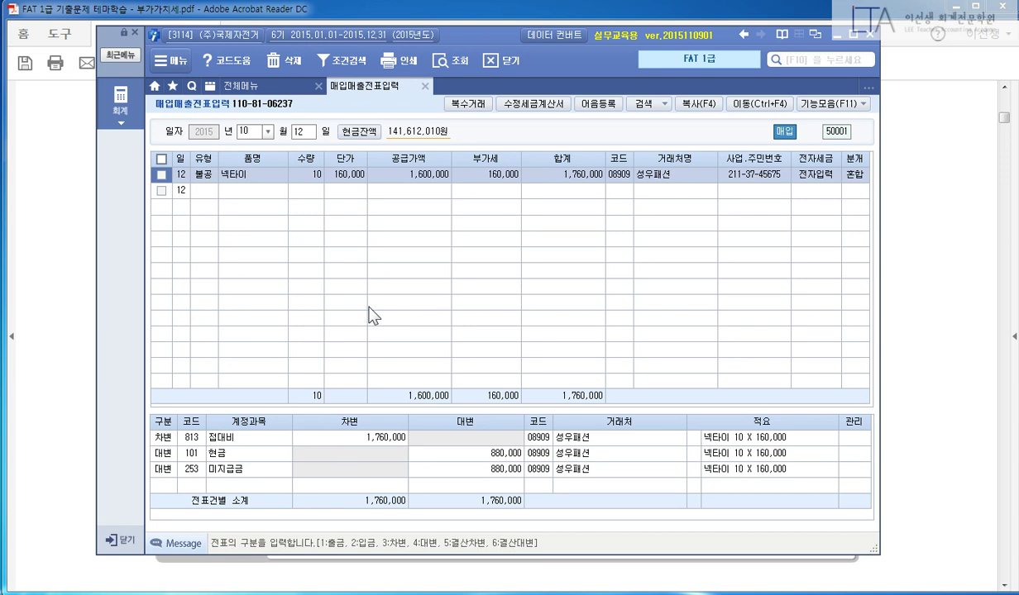
type("24")
key("Return")
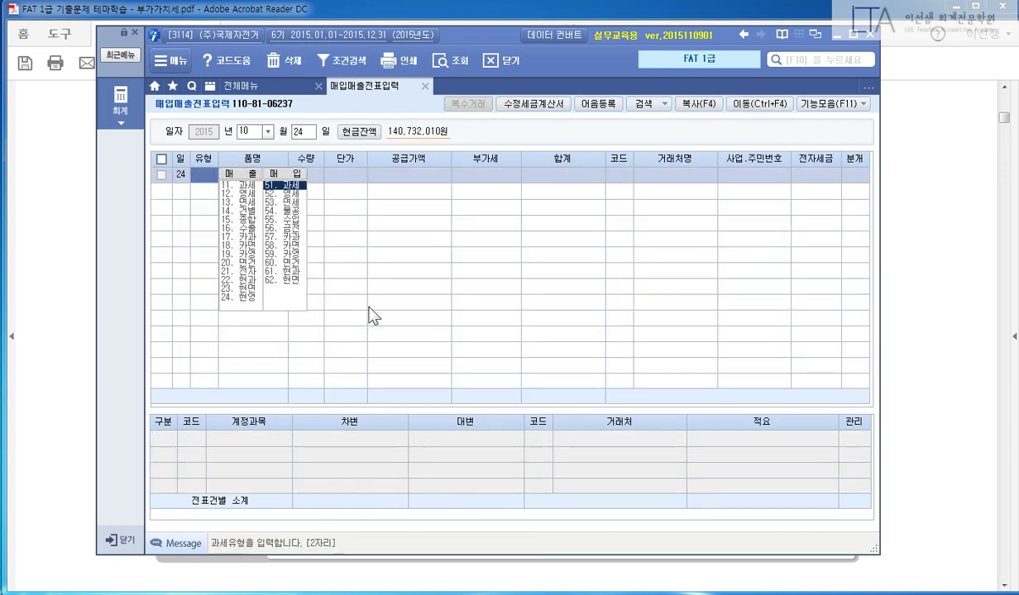
type("13")
key("Return")
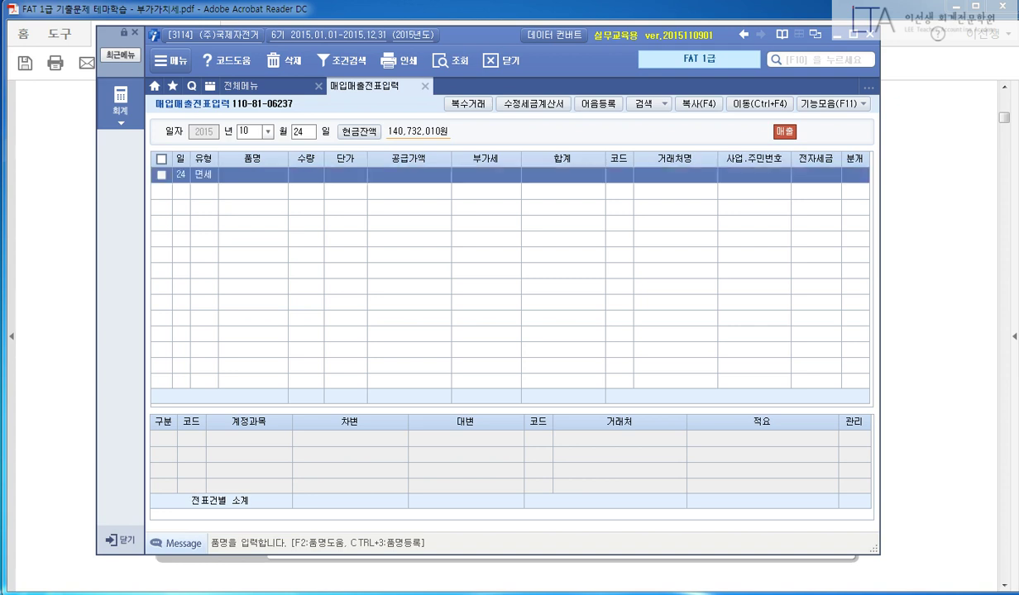
Step: Enter 산악바이크 잡지 as the item with quantity 10 and unit price 24,000, accepting the calculated supply amount
left_click(279, 318)
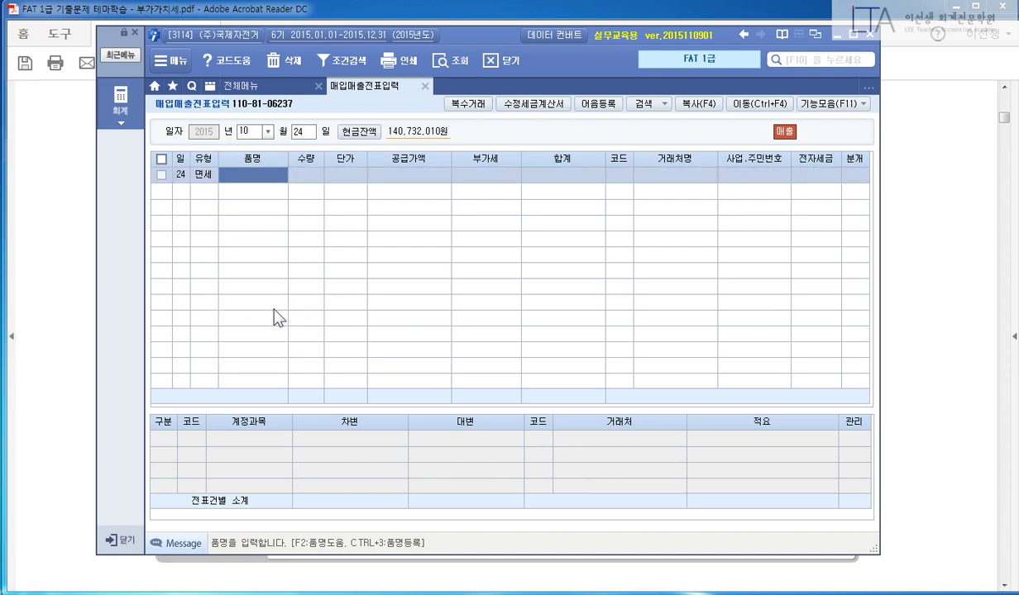
type("산악바이크")
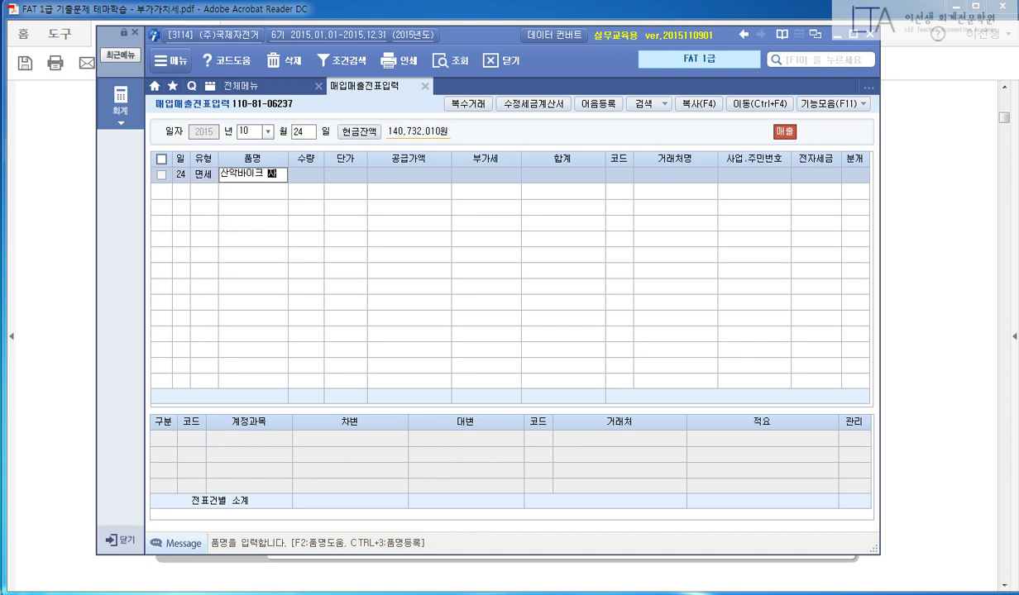
type(" 잡지")
key("Return")
type("10")
key("Return")
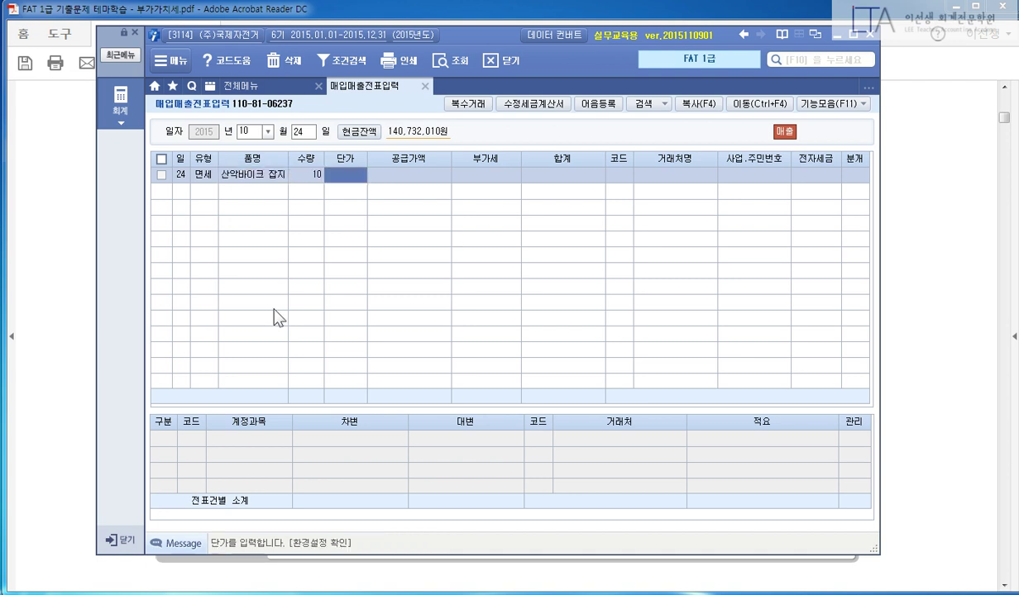
type("24000")
key("Return")
key("Return")
key("Return")
Step: Assign (주)혜진자전거 as the 거래처 of the magazine sale and set 전자세금 to 전자입력
key("Left")
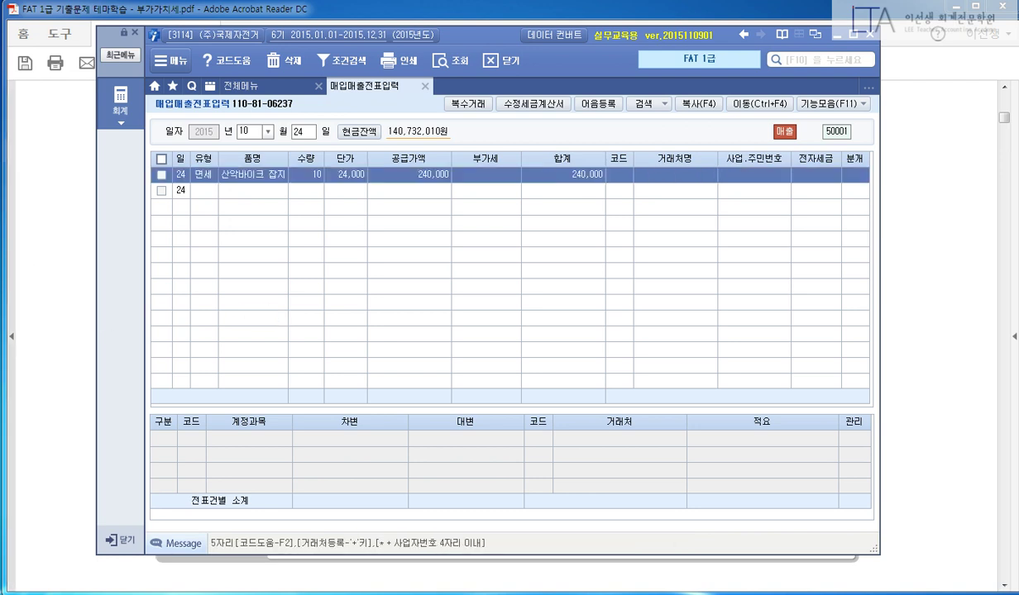
type("혜")
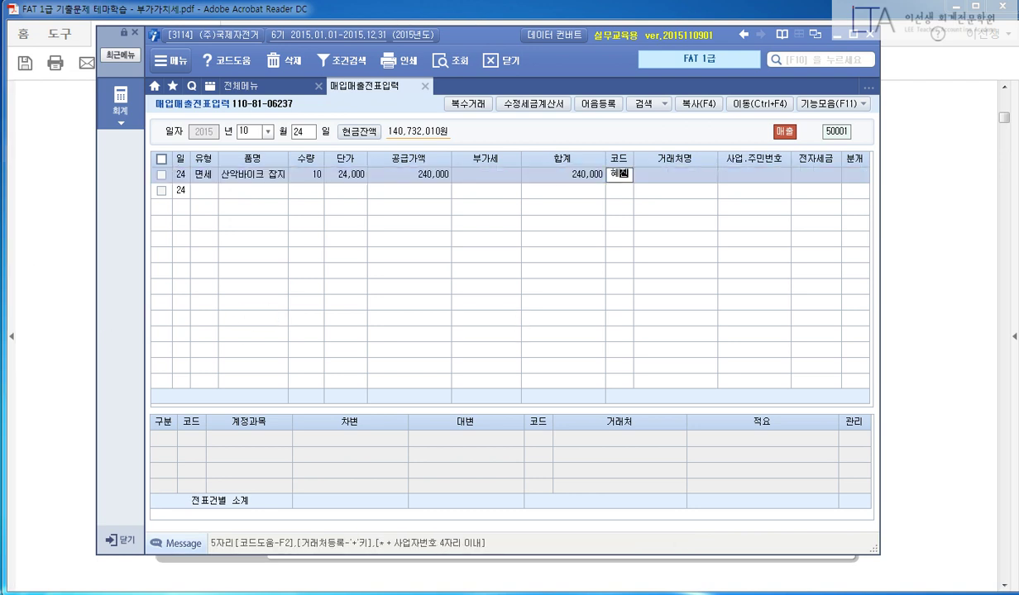
key("Return")
key("Return")
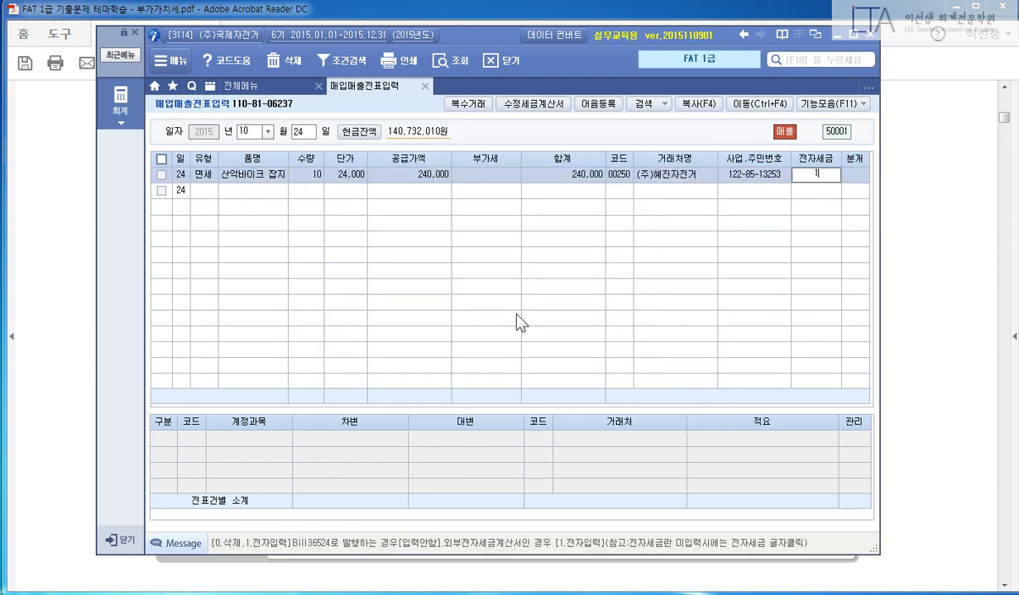
key("Return")
Step: Set 분개 to 혼합, accept the 401 상품매출 credit line, and add a debit line for 103 보통예금 with 240,000
type("3")
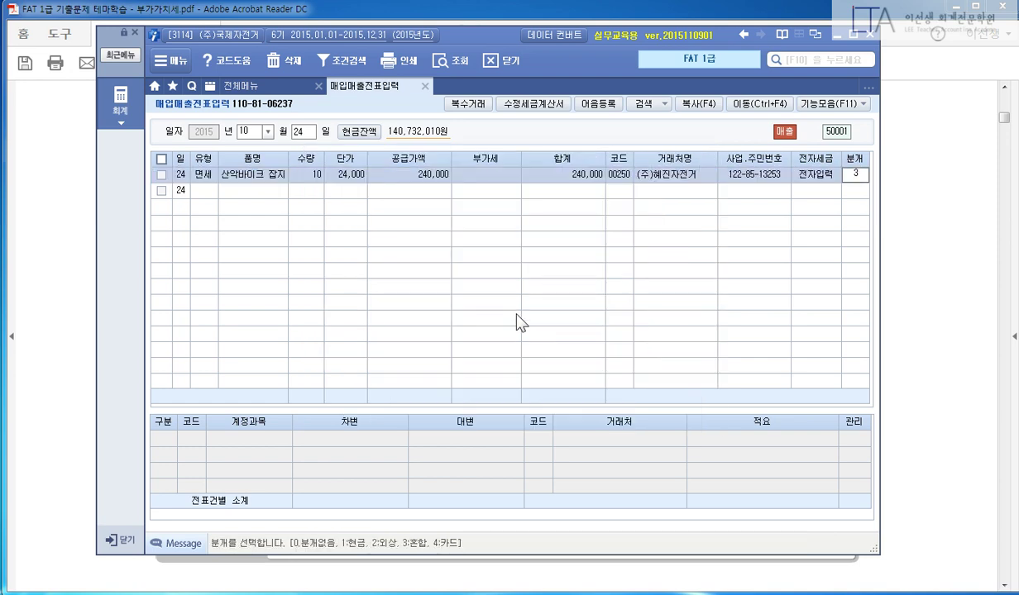
key("Return")
key("Return")
key("Return")
type("103")
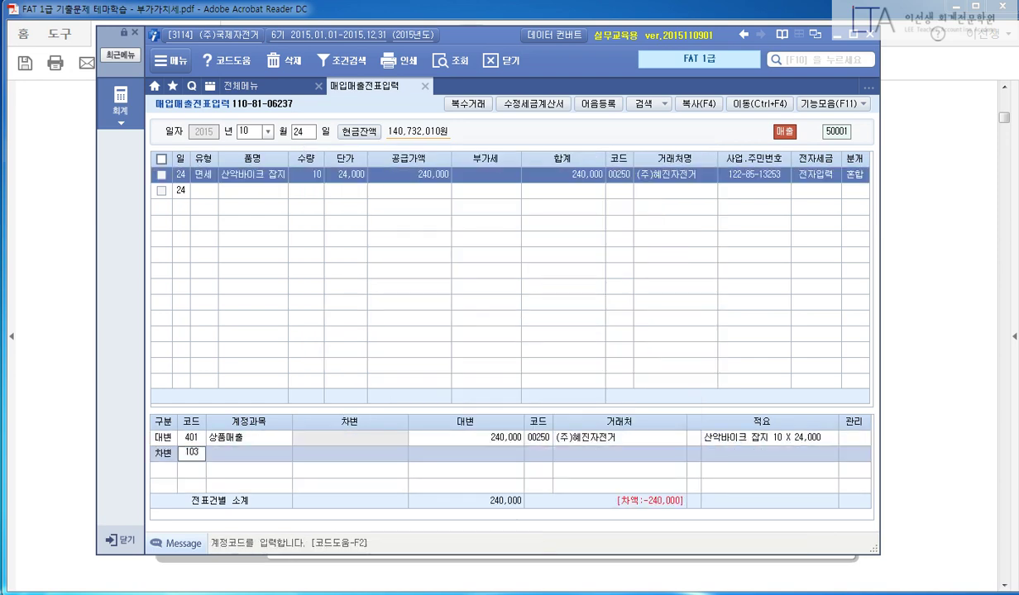
key("Return")
type("2400000")
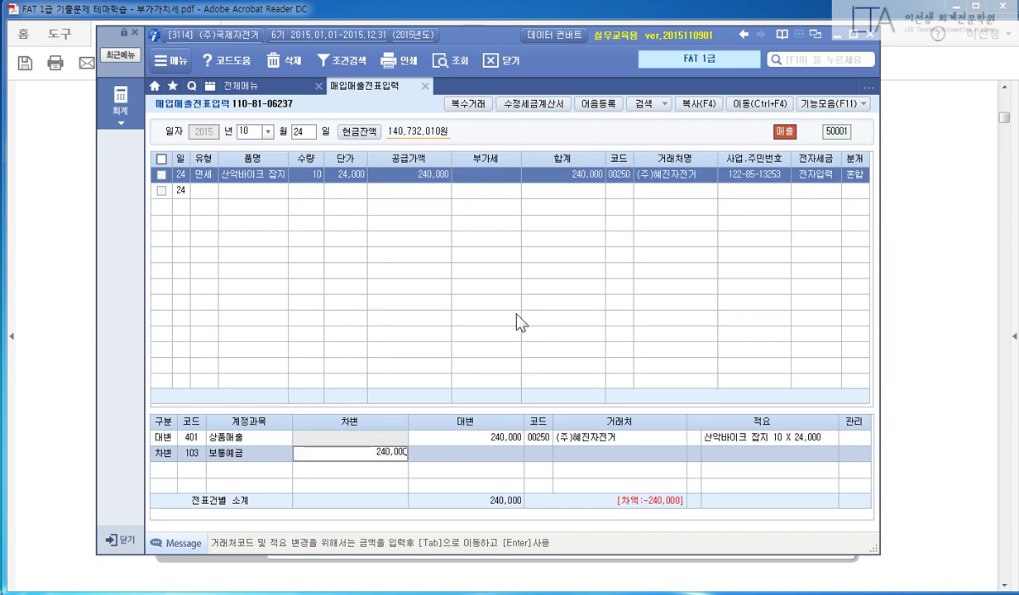
key("Return")
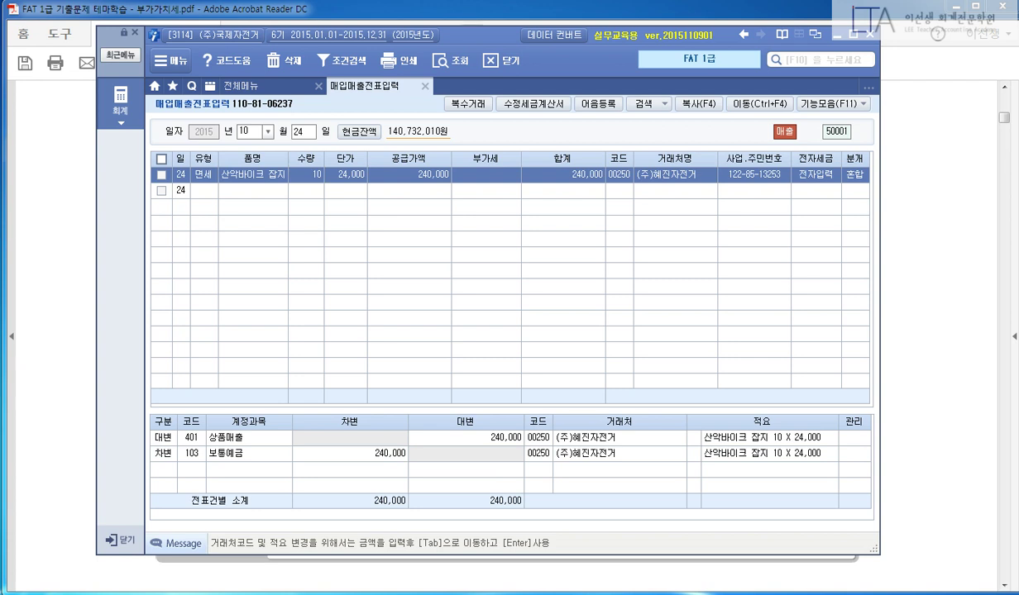
Step: Change the 거래처 of the 보통예금 debit line to 신한은행 and save the magazine sale entry
left_click(533, 453)
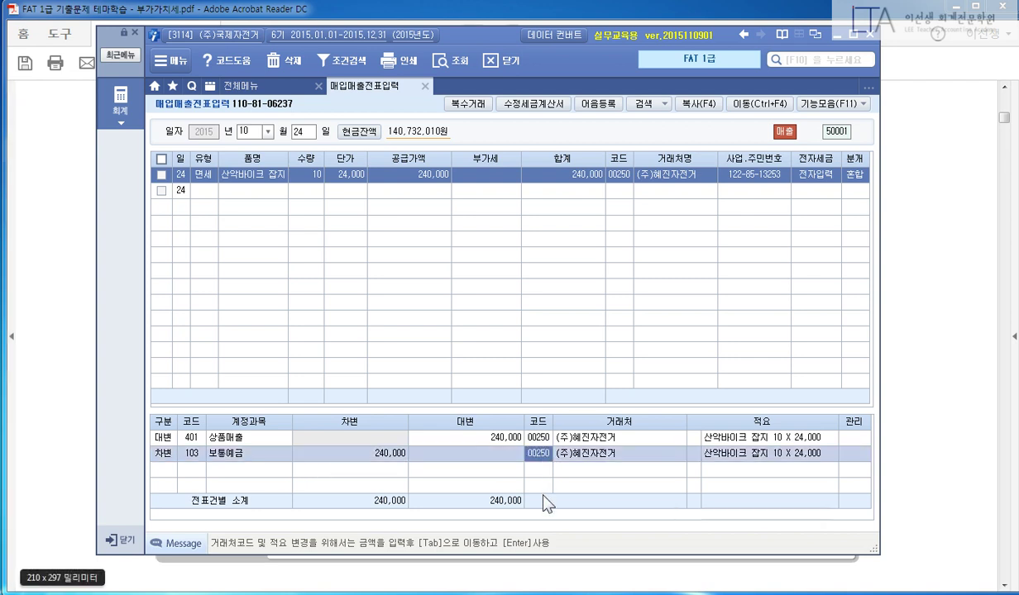
type("신한")
key("Return")
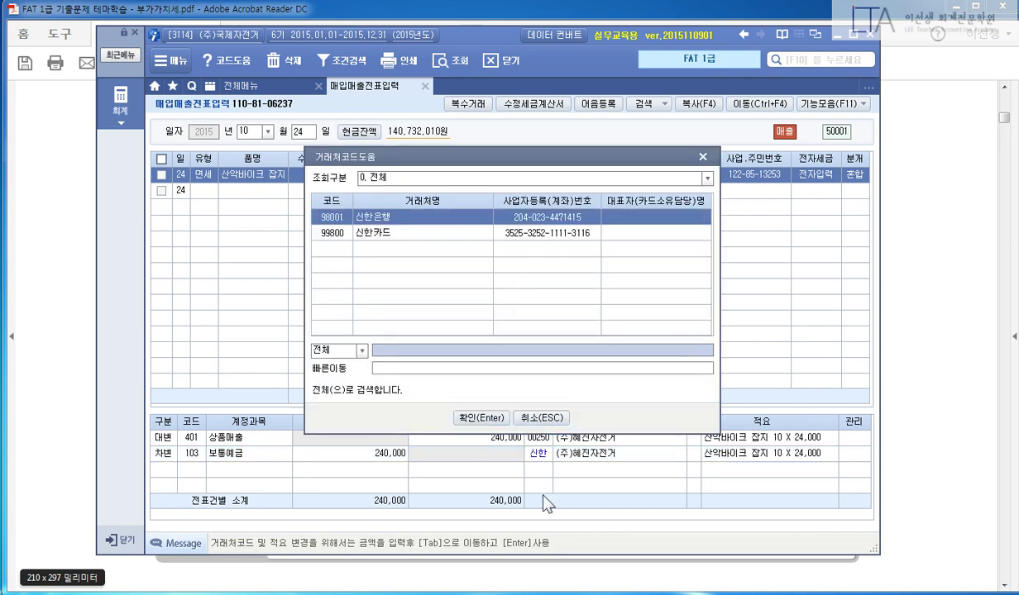
key("Return")
key("Return")
key("Return")
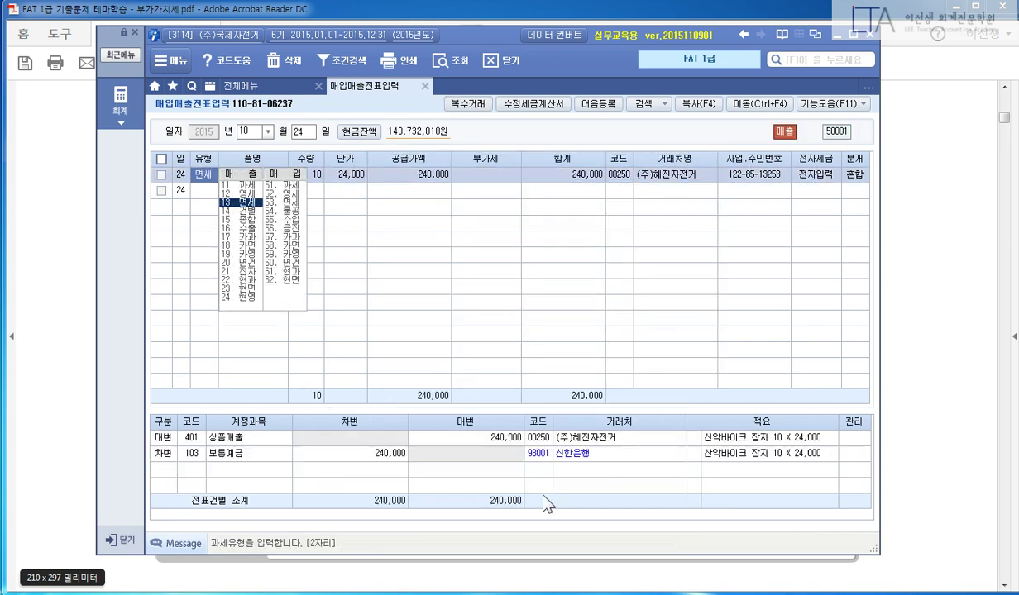
key("Return")
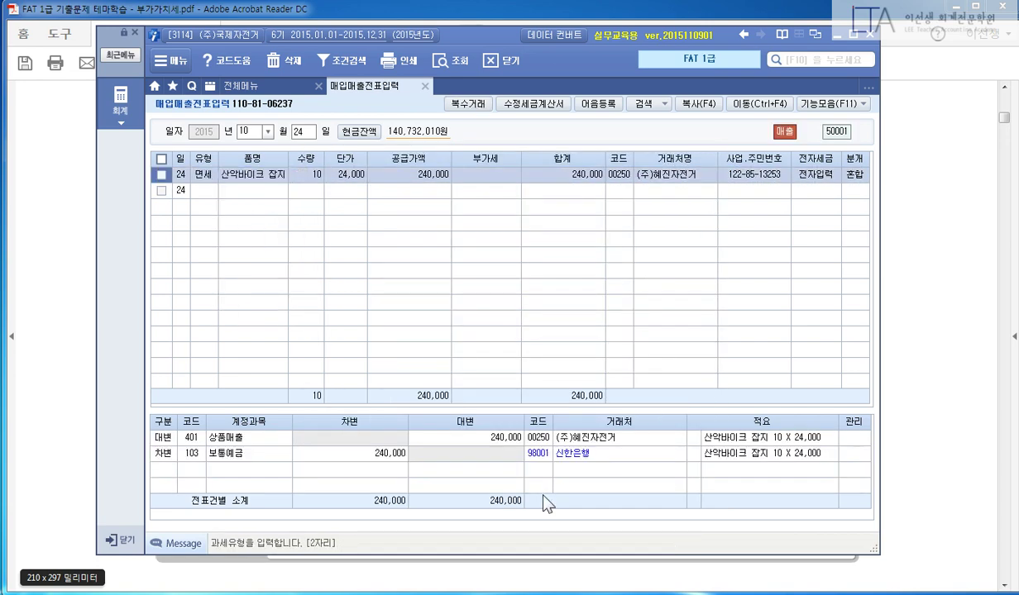
Step: Switch to the problem PDF in Acrobat Reader and highlight problem 4's 매출거래 (3점) heading
left_click_drag(139, 443, 620, 465)
left_click(936, 391)
scroll(898, 450, "down", 10)
scroll(894, 454, "down", 10)
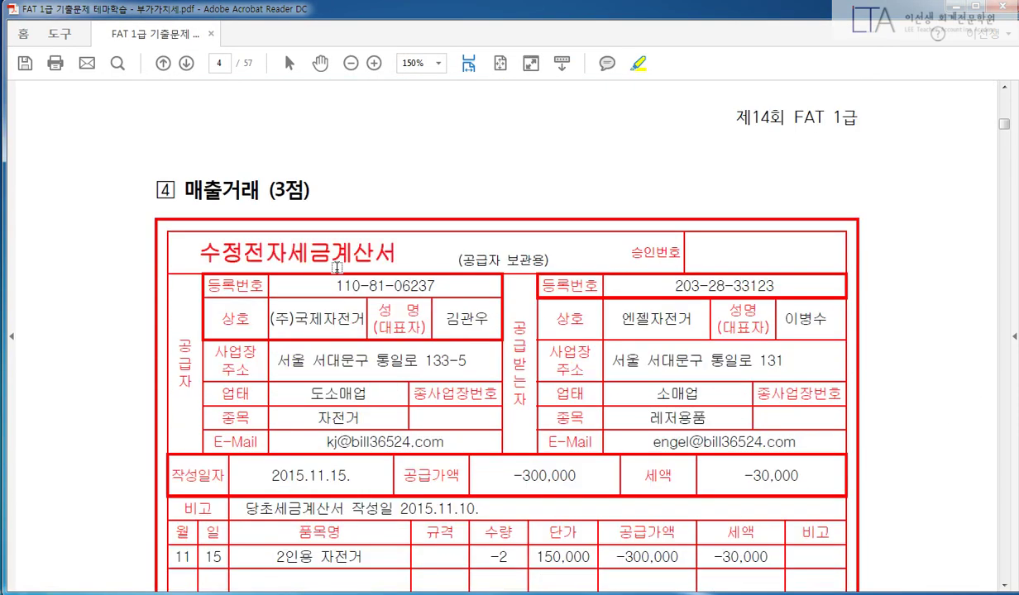
left_click_drag(180, 187, 317, 194)
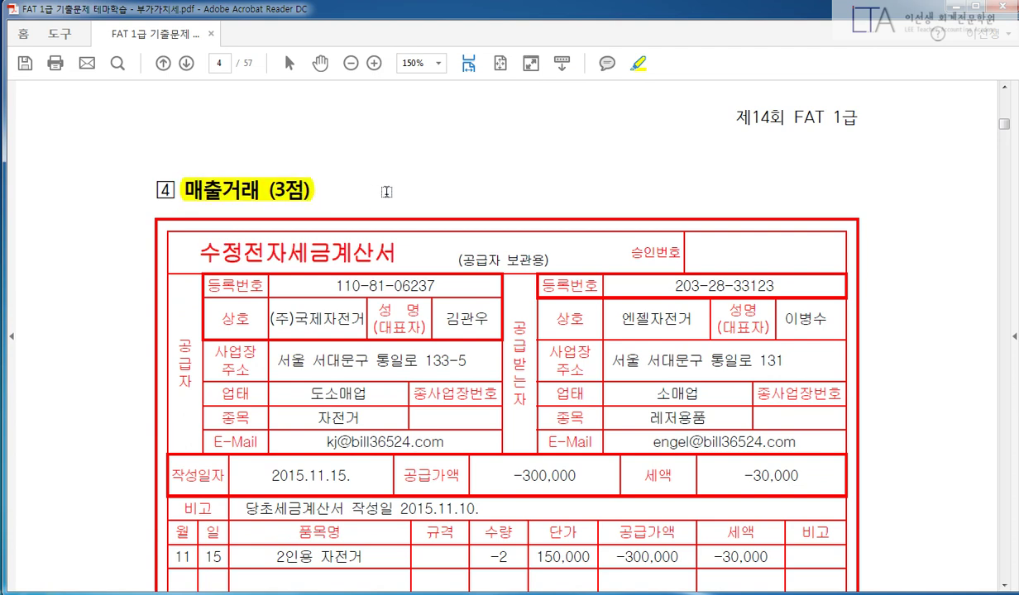
Step: Highlight the 수정전자세금계산서 title, the 전자입력 instruction, and the 자료설명 phrases on the brake-defect return and the 외상매출금 offset
scroll(393, 194, "down", 3)
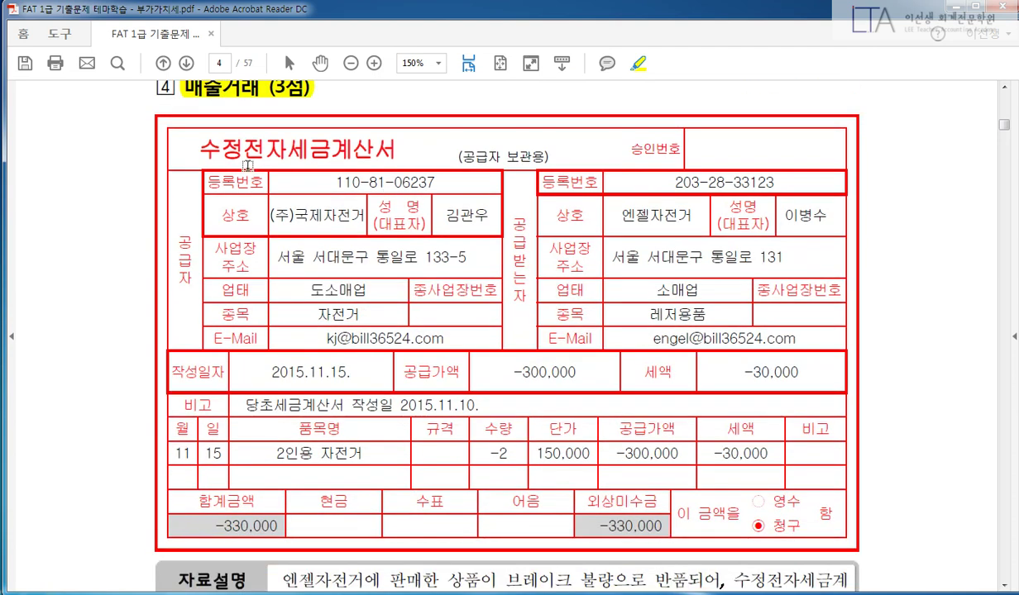
left_click_drag(188, 143, 404, 148)
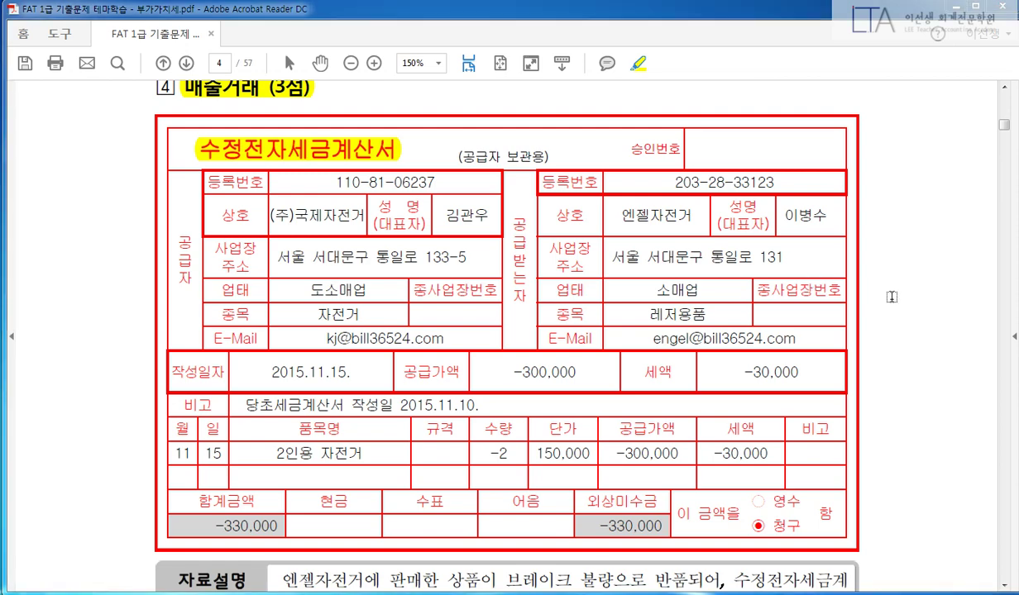
scroll(858, 285, "down", 5)
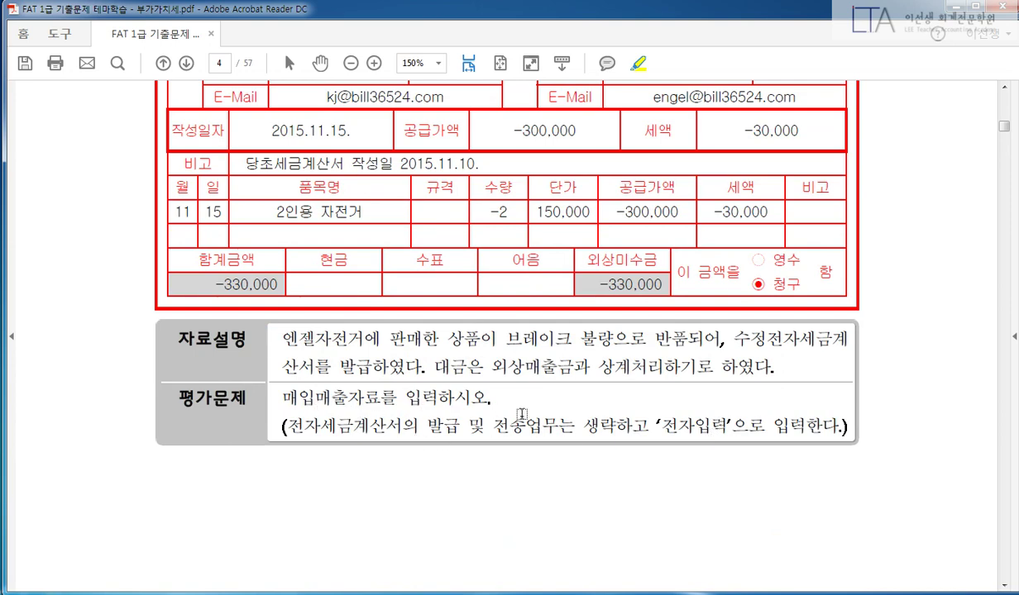
left_click_drag(659, 425, 727, 425)
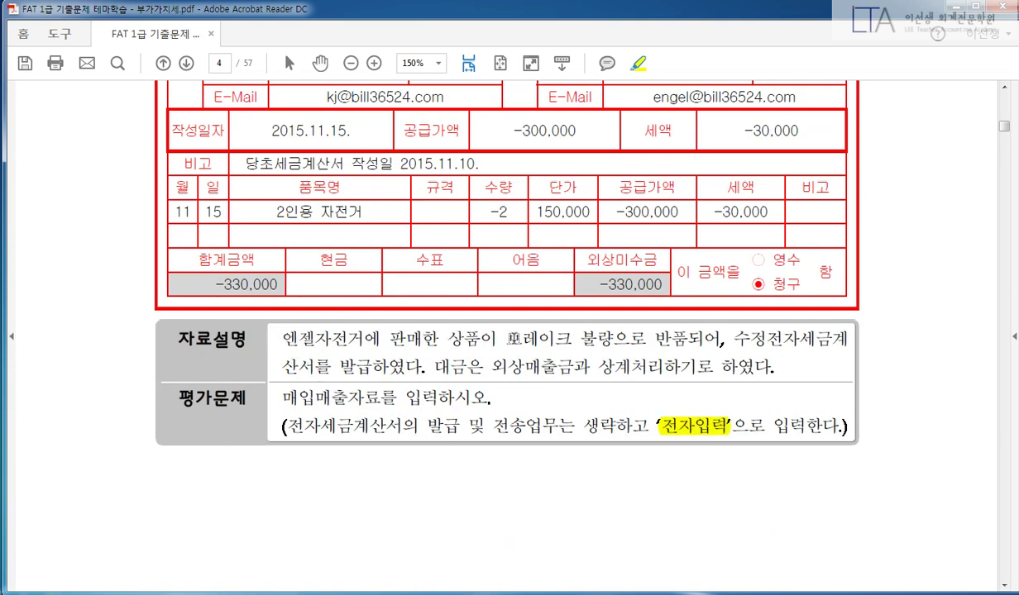
left_click_drag(502, 338, 683, 337)
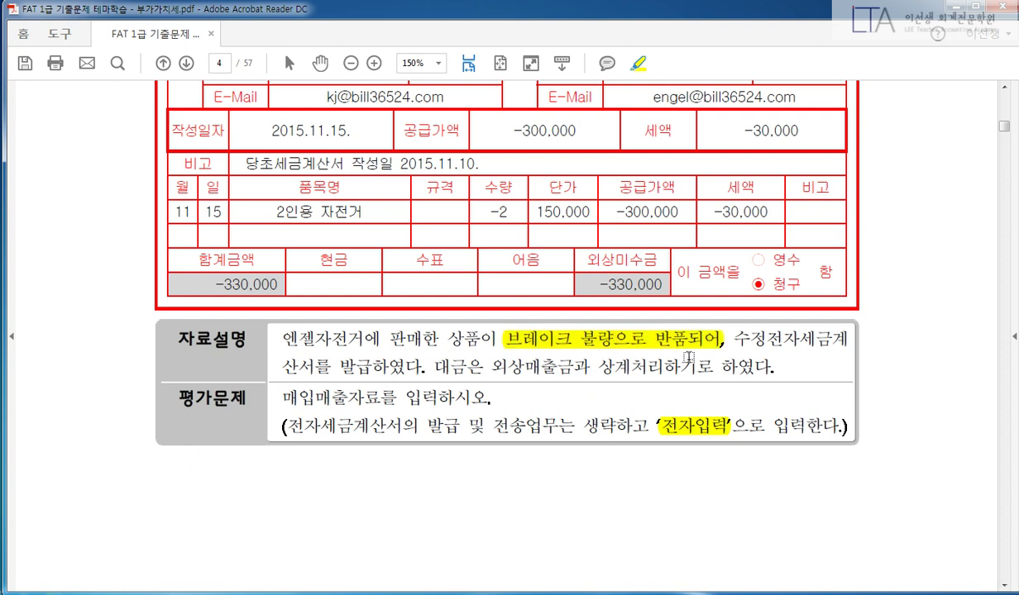
left_click_drag(388, 337, 482, 339)
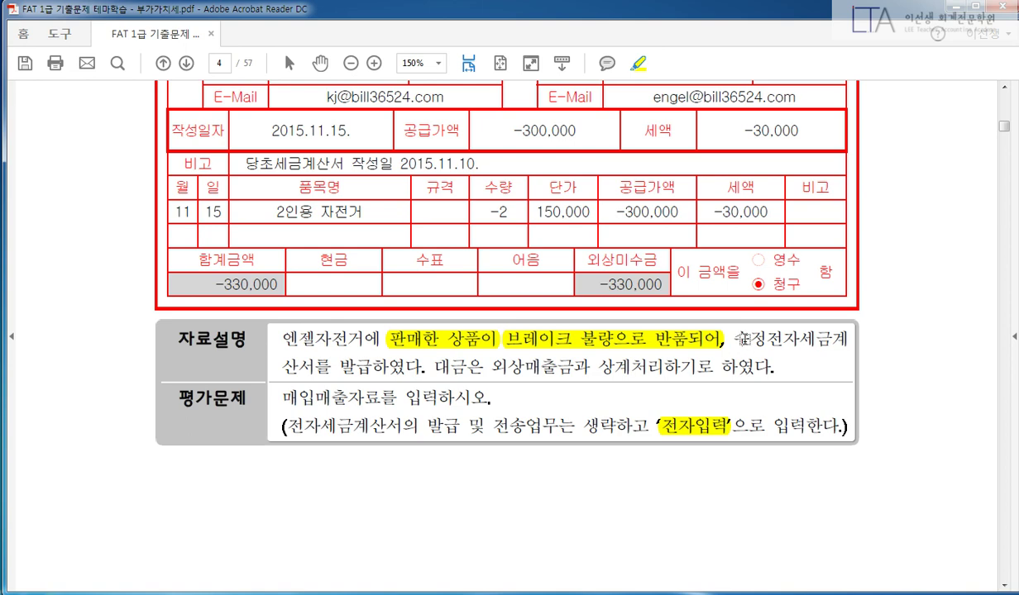
left_click_drag(490, 366, 732, 369)
Step: Highlight the invoice's date 2015.11.15., item 2인용 자전거, quantity, unit price, 공급가액, 세액, buyer 엔젤자전거 and 외상미수금 amount
scroll(742, 386, "up", 4)
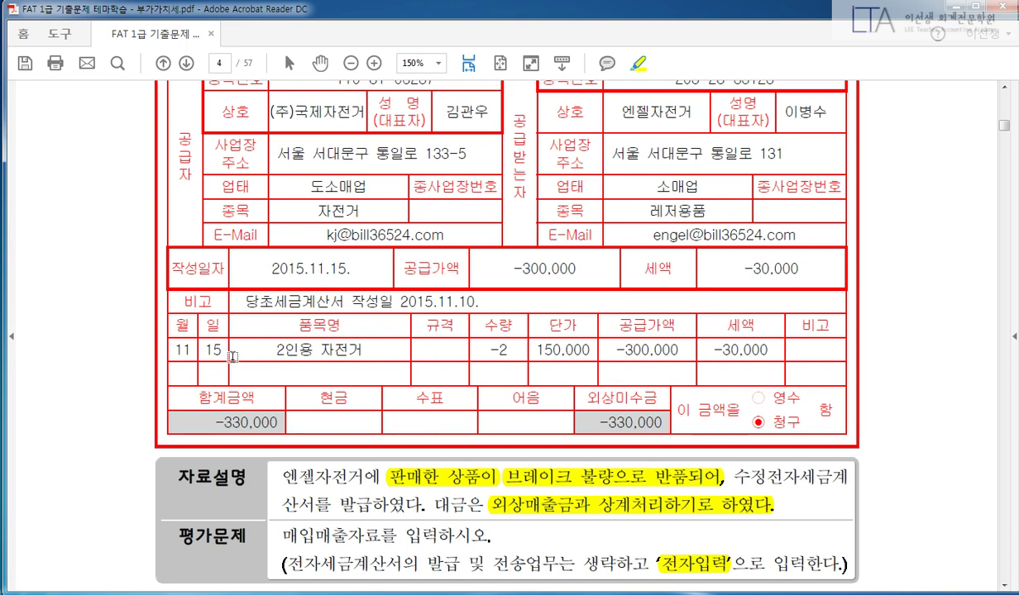
left_click_drag(261, 264, 348, 261)
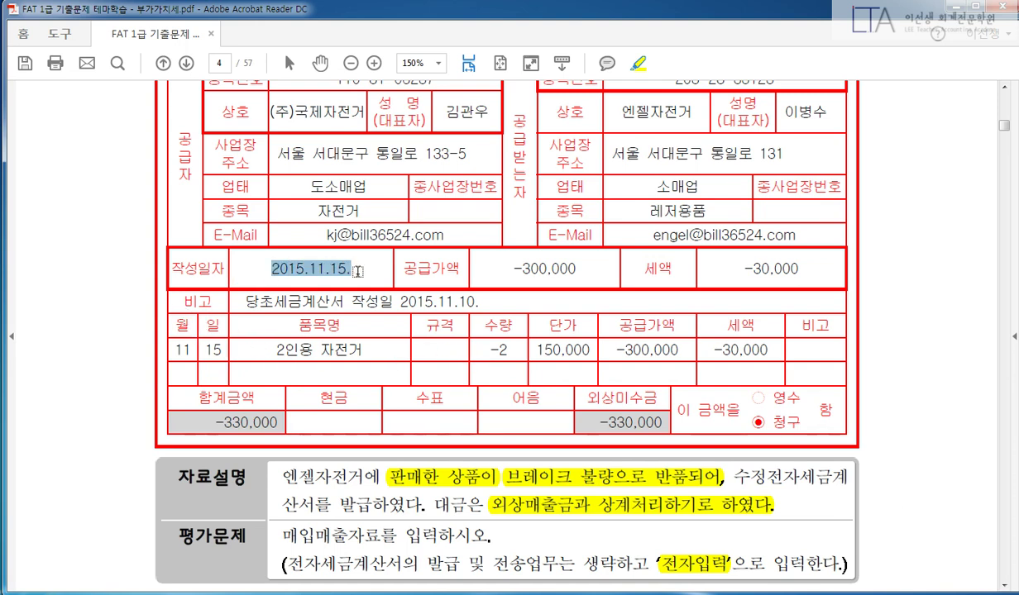
left_click_drag(275, 349, 363, 350)
left_click_drag(488, 350, 592, 350)
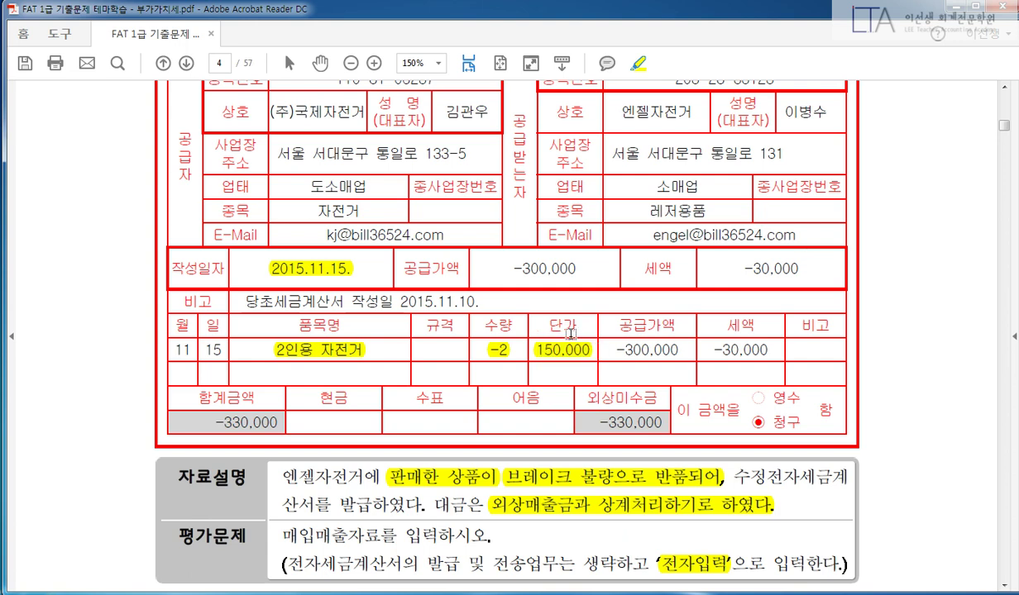
left_click_drag(493, 263, 572, 263)
left_click_drag(738, 266, 800, 267)
scroll(794, 268, "up", 1)
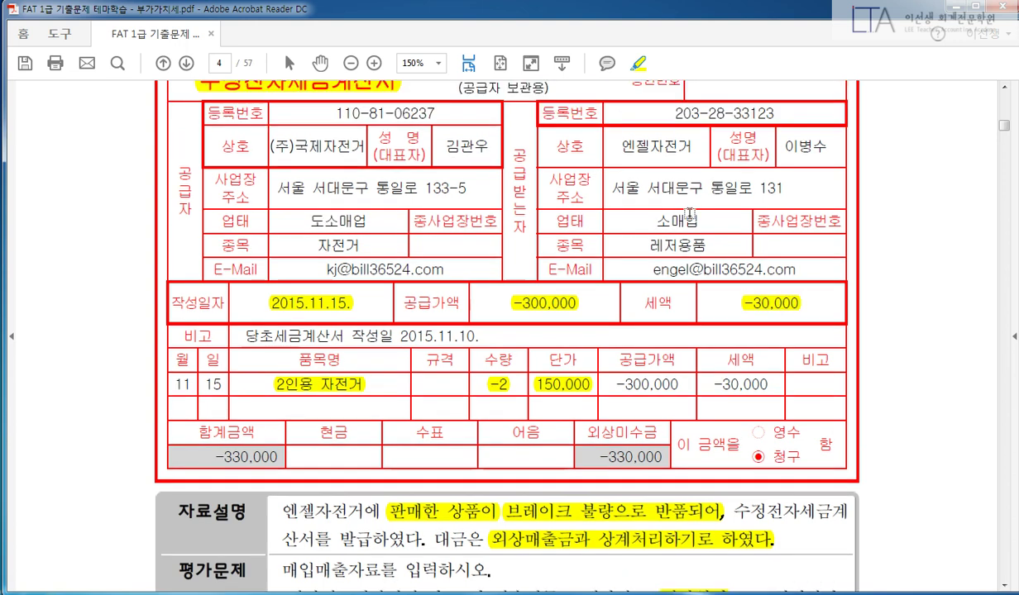
left_click_drag(620, 145, 692, 147)
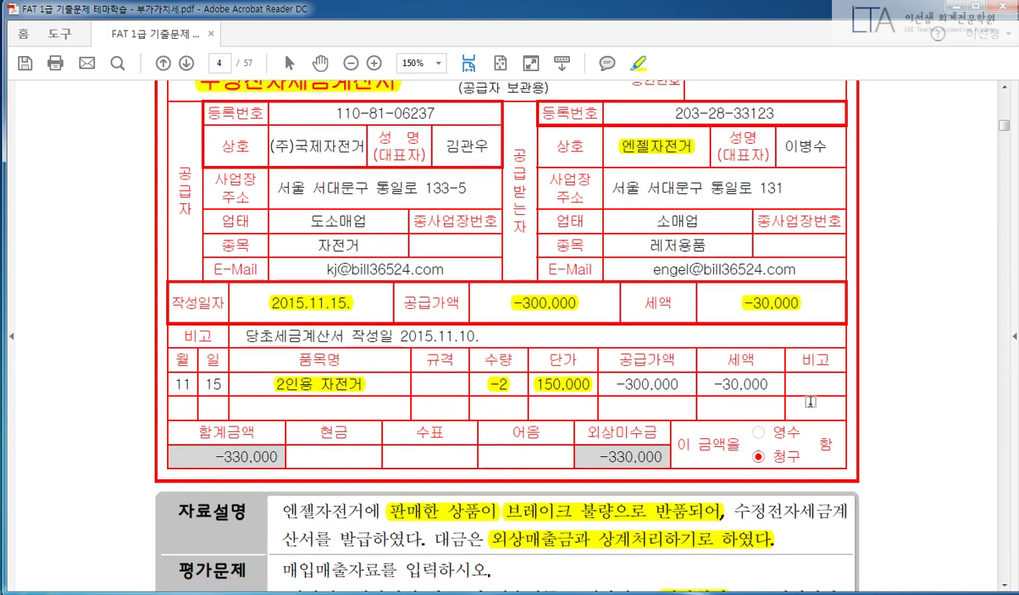
left_click_drag(602, 457, 662, 457)
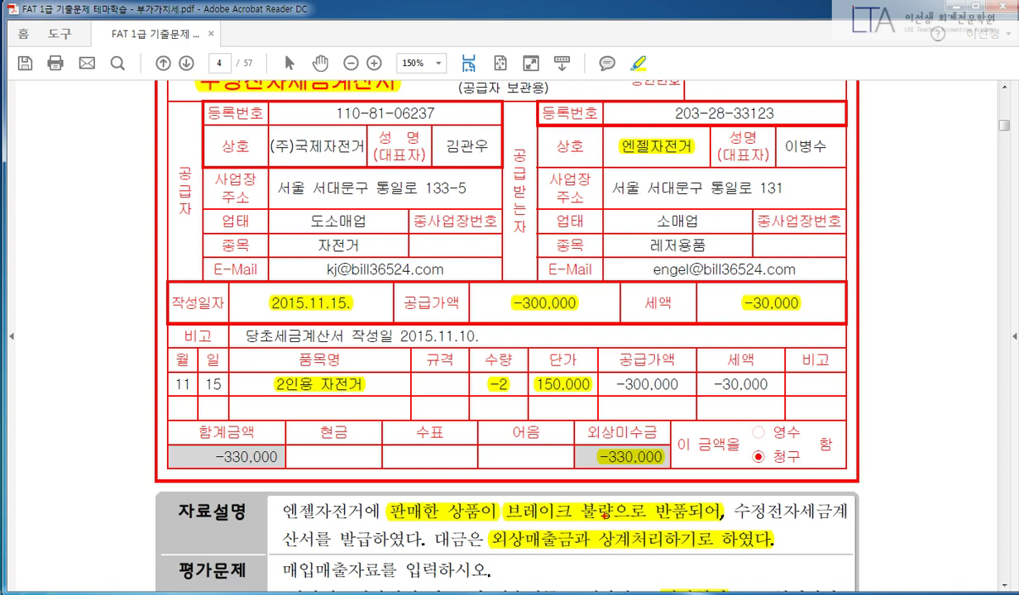
left_click_drag(572, 420, 683, 473)
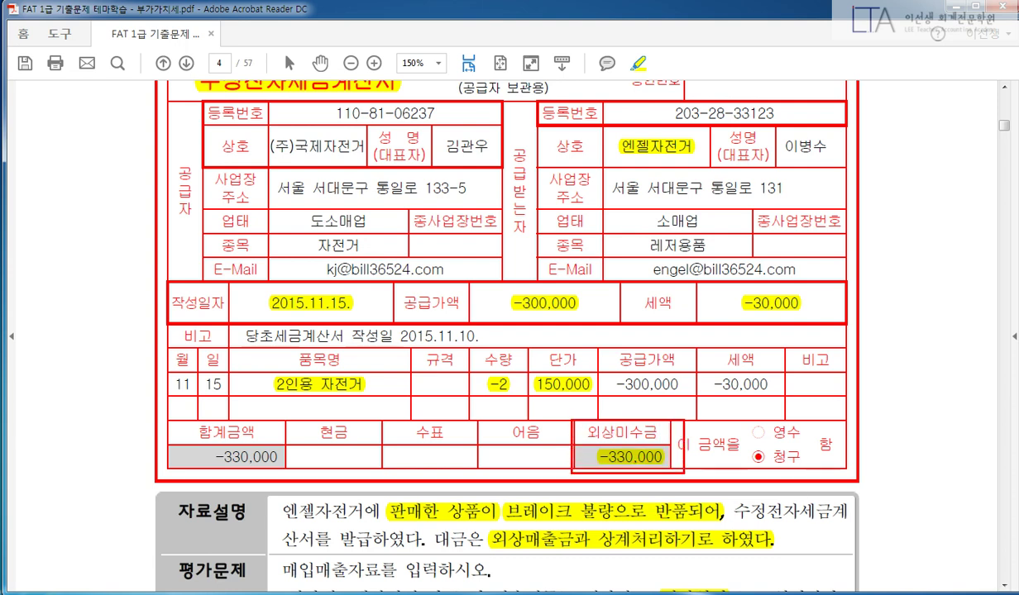
left_click_drag(568, 416, 690, 473)
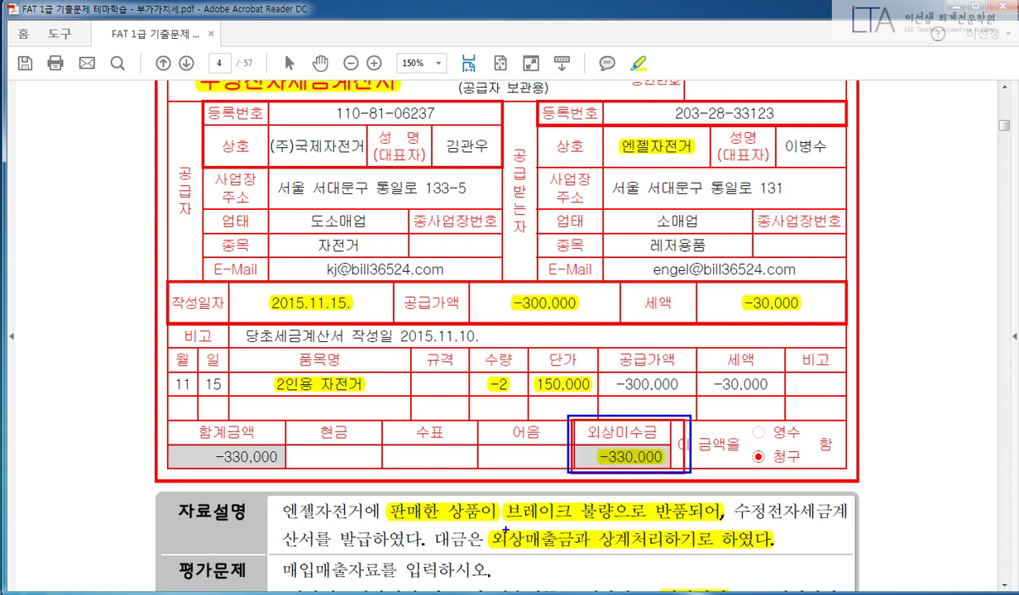
left_click_drag(494, 529, 799, 560)
key("e")
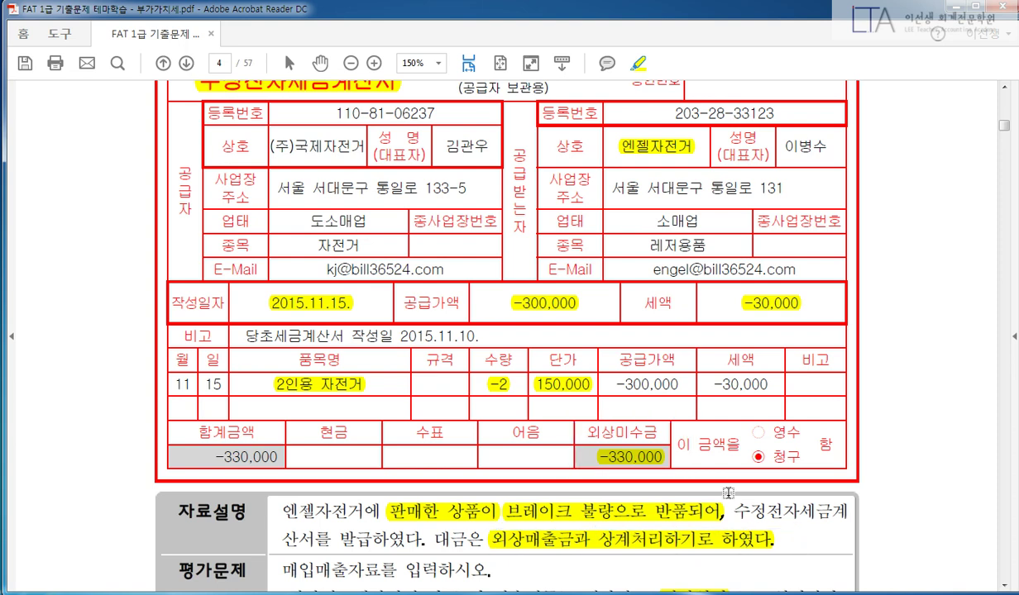
Step: Switch to the accounting program's 매입매출전표입력 and start an 11 과세 sales entry dated November 15
key("alt+Tab")
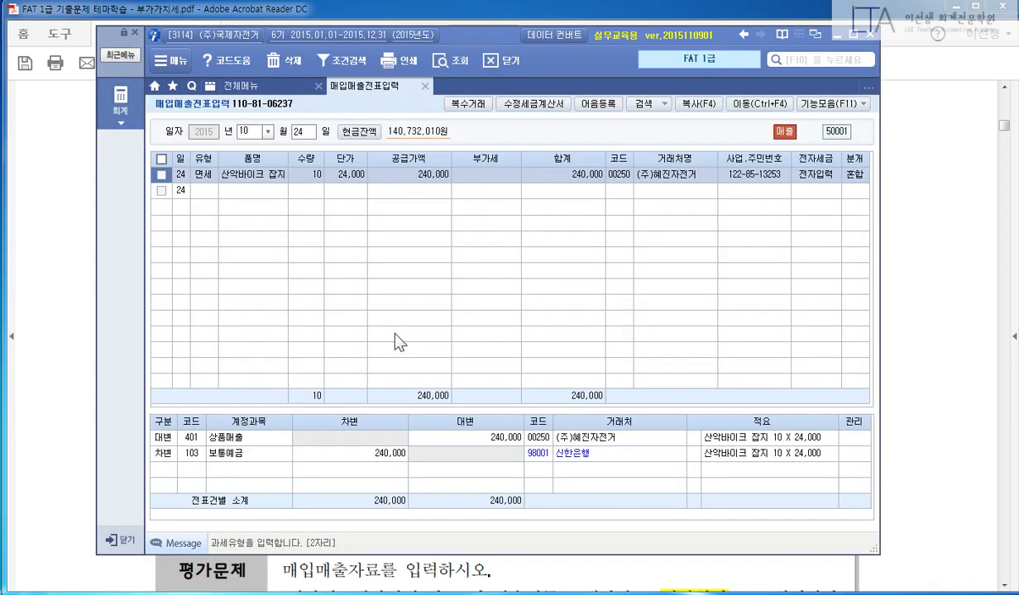
key("Escape")
key("Escape")
type("1115")
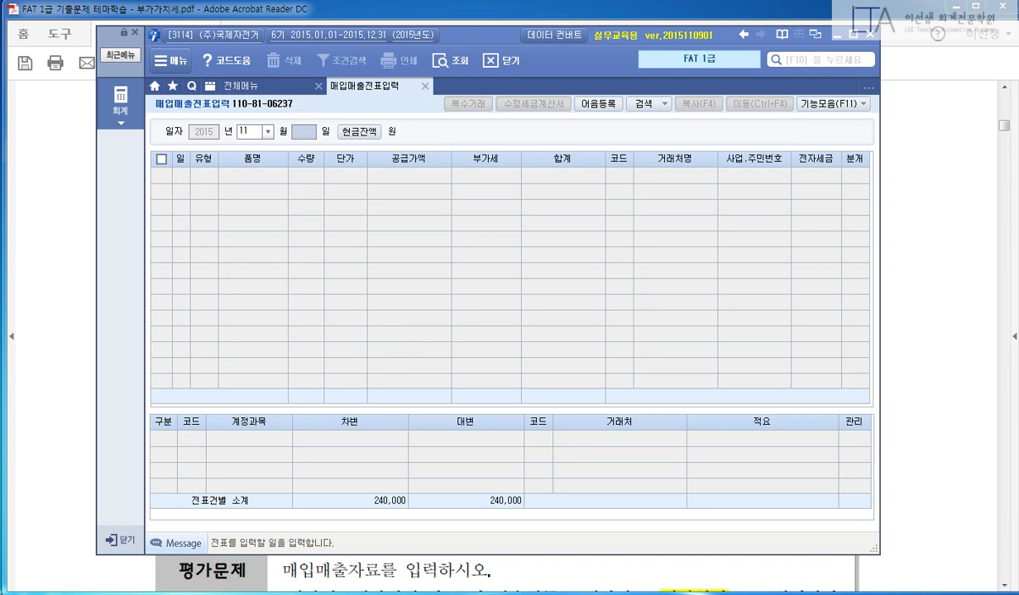
key("Return")
type("11")
key("Return")
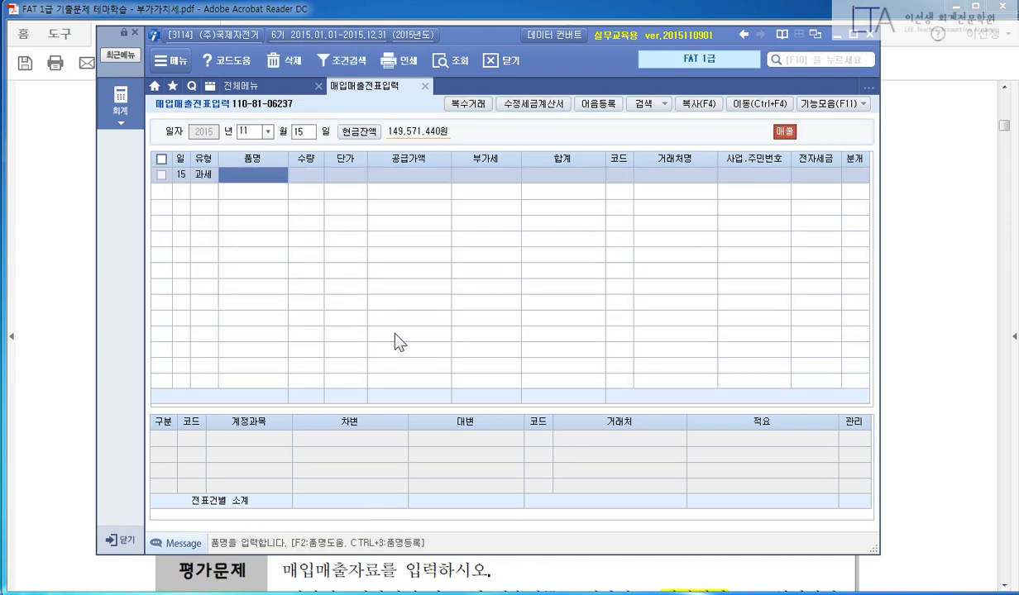
Step: Enter the item 2인용 자전거 with quantity -2 and unit price 150,000, accepting the calculated 공급가액 and 부가세
type("2인용 자전거")
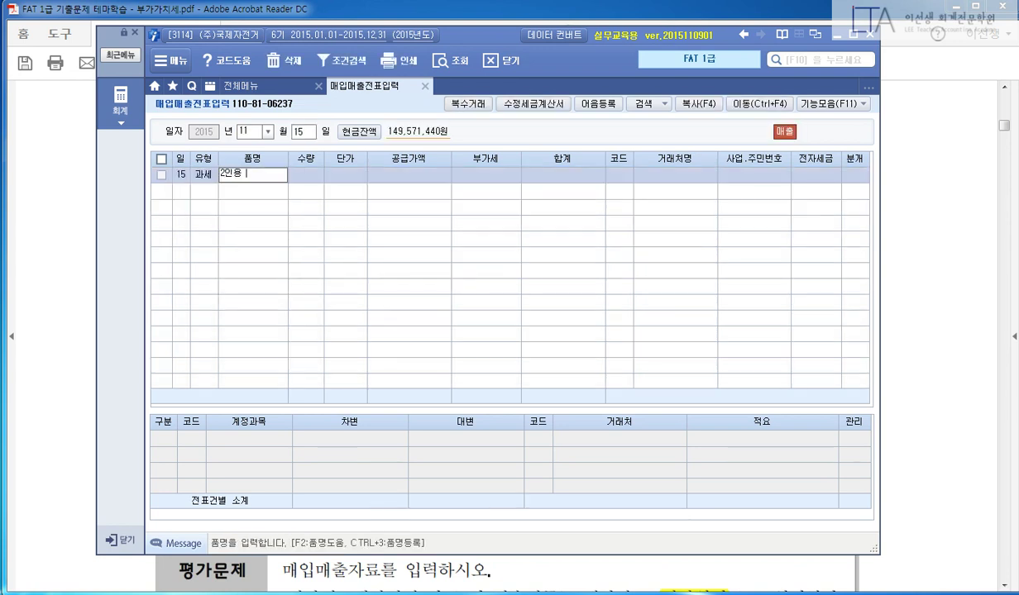
key("Return")
type("-2")
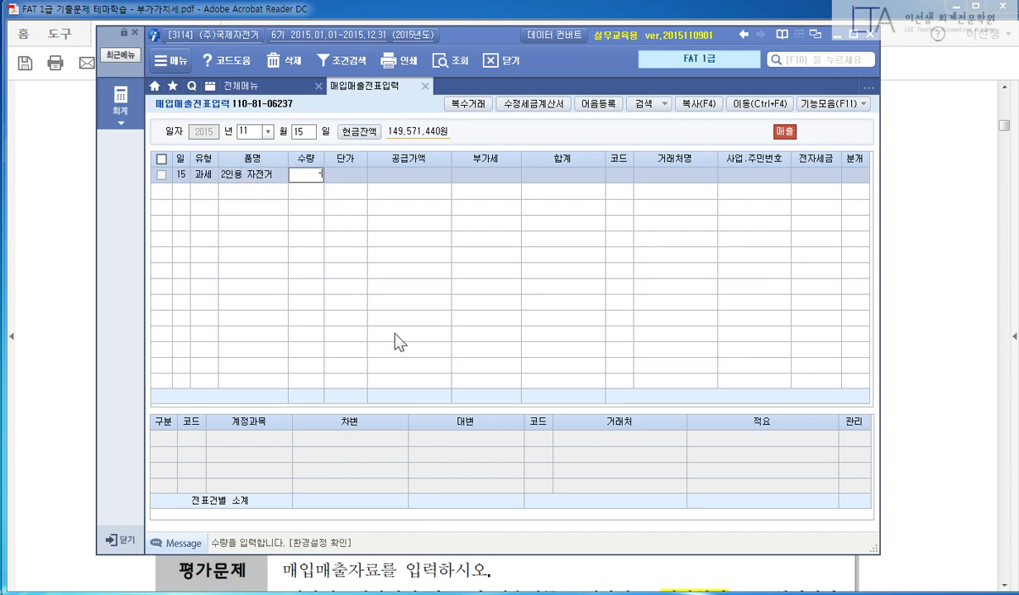
key("Return")
type("150000")
key("Return")
key("Return")
key("Return")
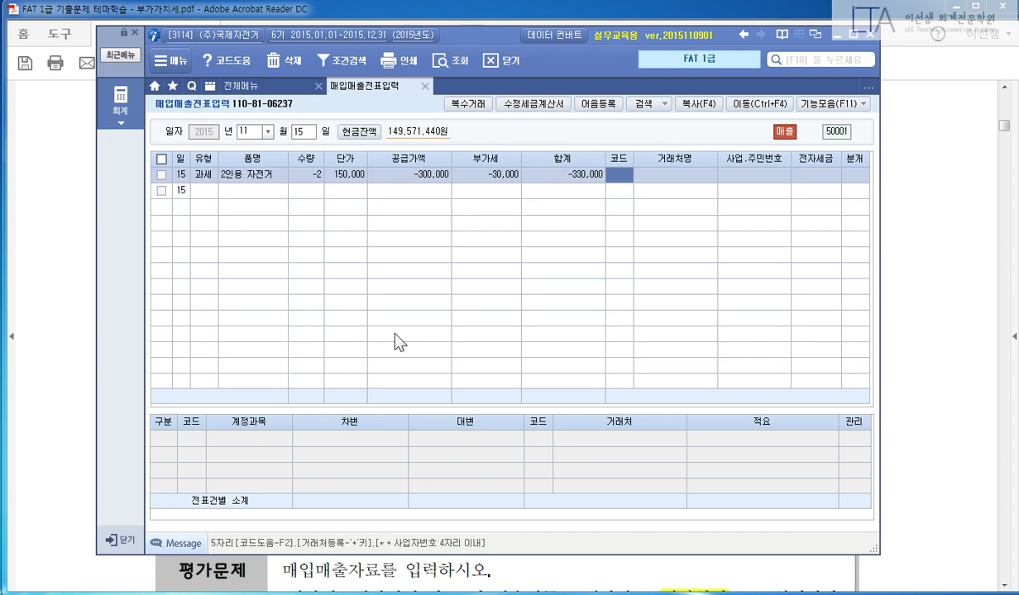
Step: Assign 엔젤자전거 as the 거래처 of the returned bicycle sale and set 전자세금 to 전자입력
type("엔젤")
key("Return")
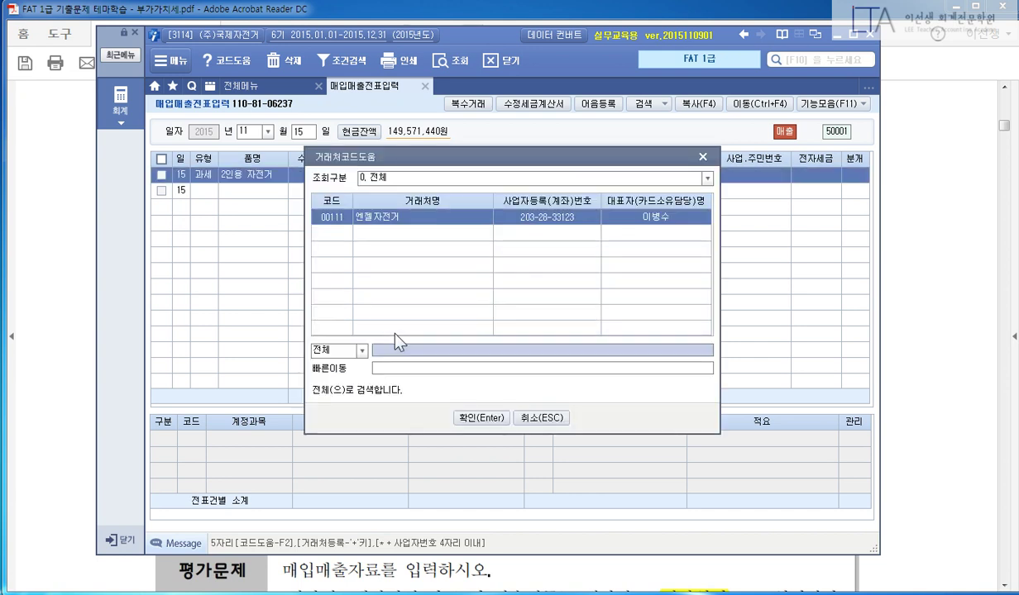
key("Return")
type("1")
key("Return")
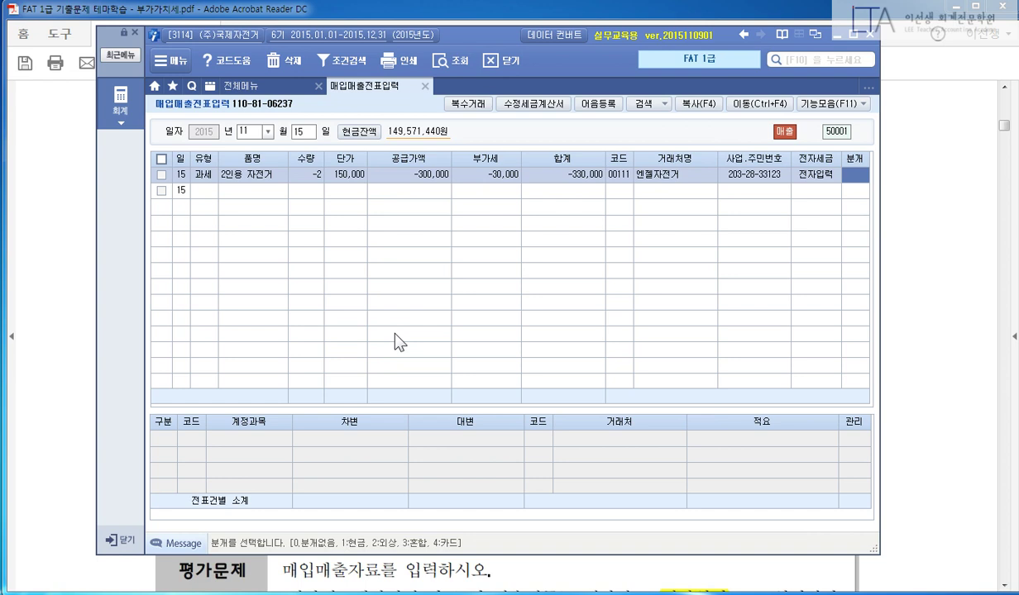
Step: Set 분개 to 외상, accept the 401 상품매출 line, and save the return entry
type("2")
key("Return")
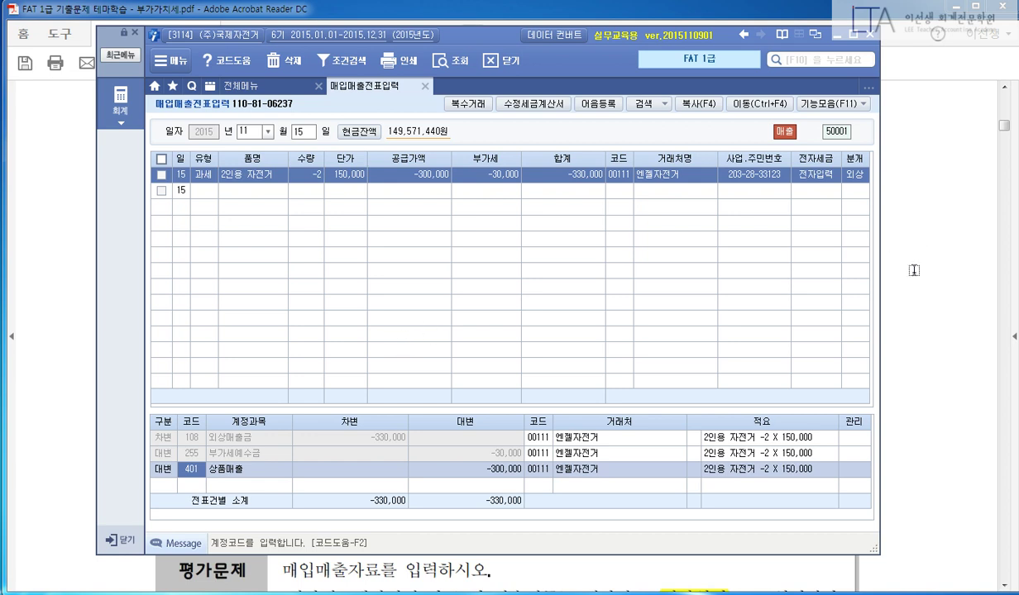
key("Return")
key("Return")
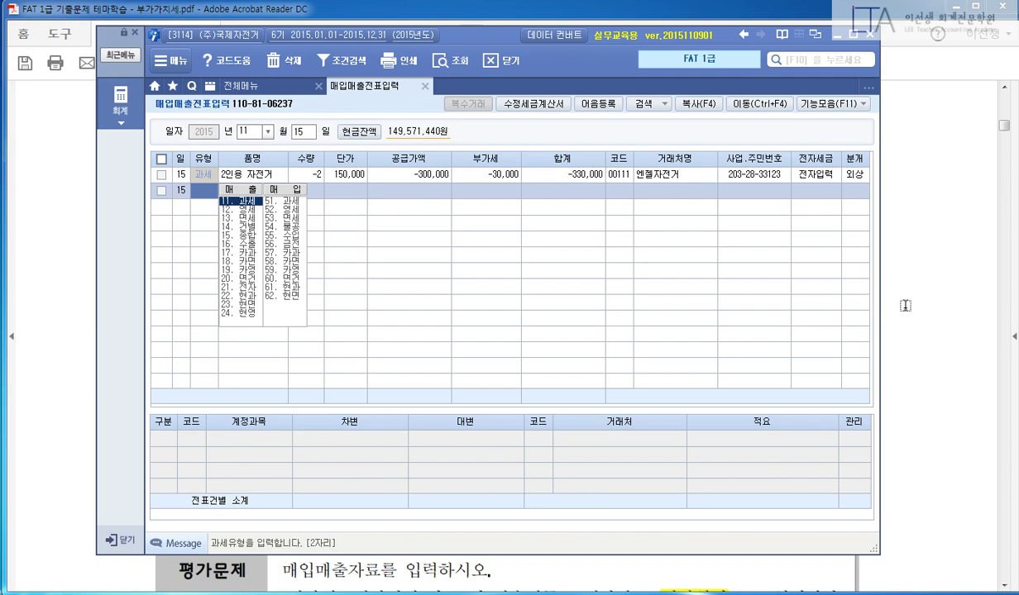
Step: Switch back to the problem PDF in Acrobat Reader and highlight problem 5's 매입거래 (4점) heading
left_click(883, 331)
scroll(885, 355, "down", 10)
scroll(893, 366, "down", 10)
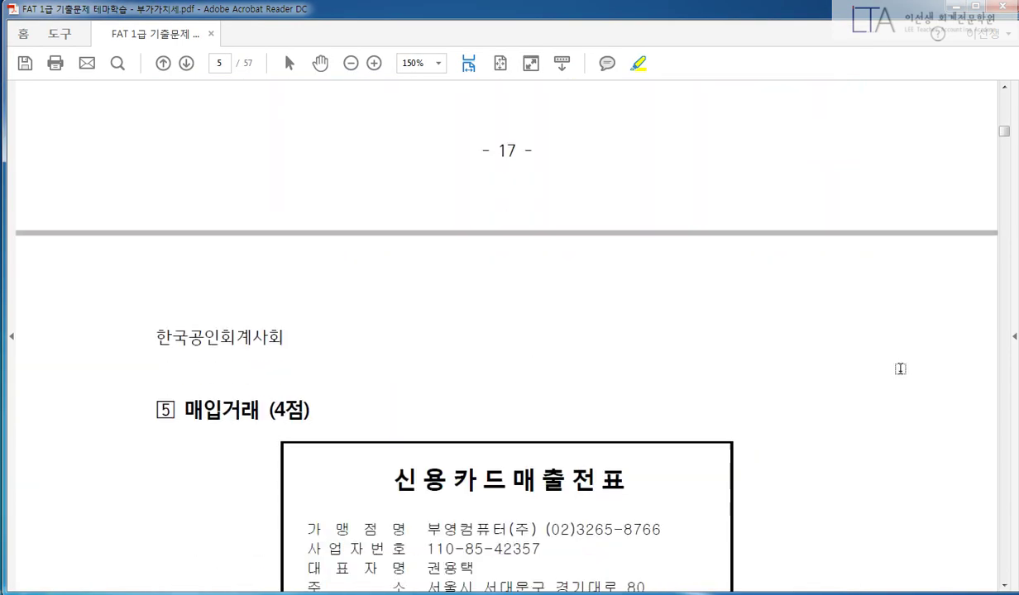
left_click_drag(175, 169, 310, 170)
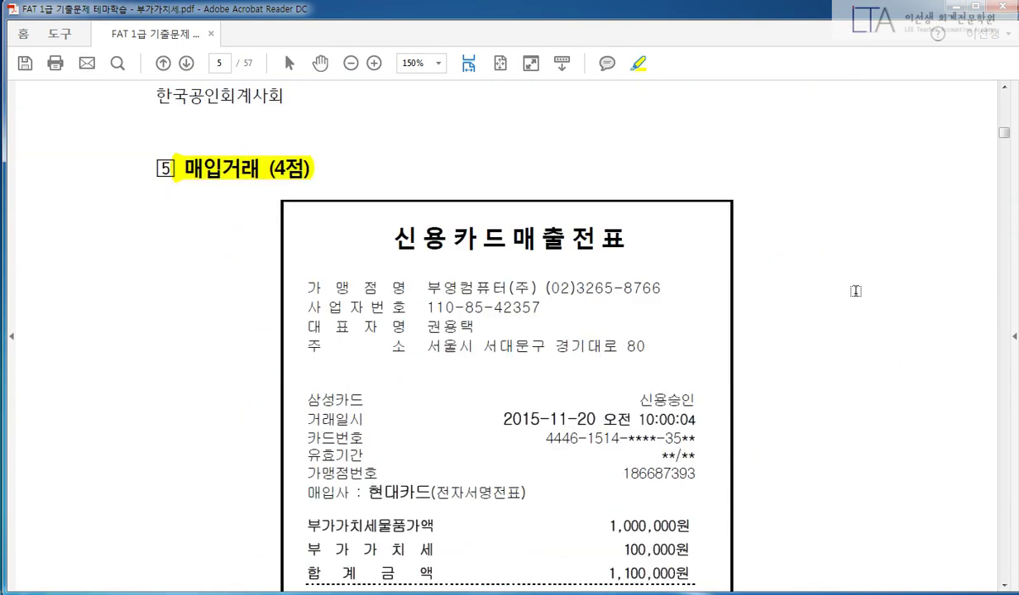
Step: Highlight problem 5's two 평가문제 tasks on entering the 매입매출자료 and registering the purchased asset in 고정자산등록
scroll(852, 289, "down", 4)
scroll(880, 312, "down", 4)
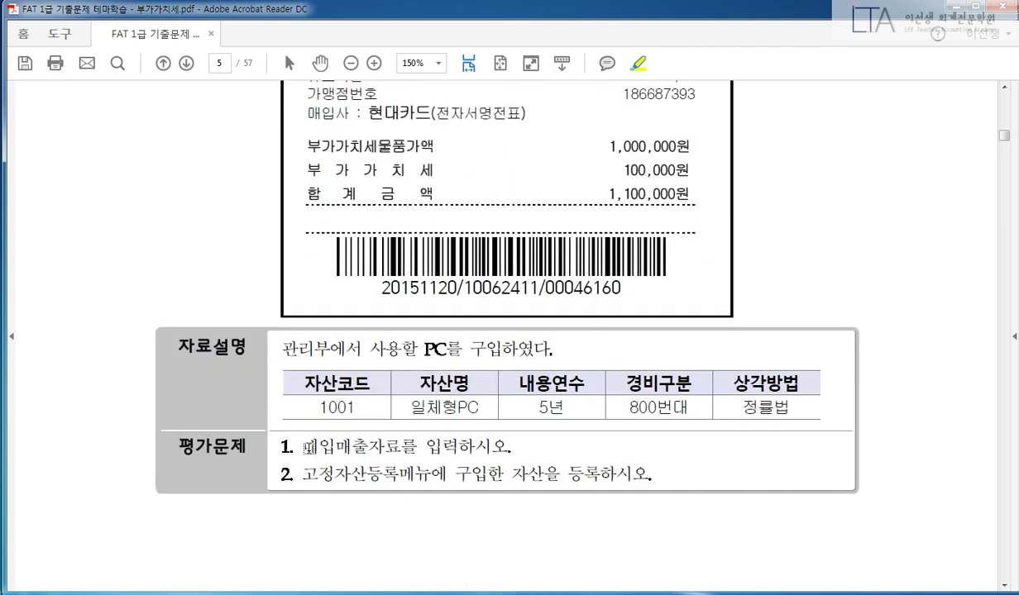
left_click_drag(301, 446, 522, 447)
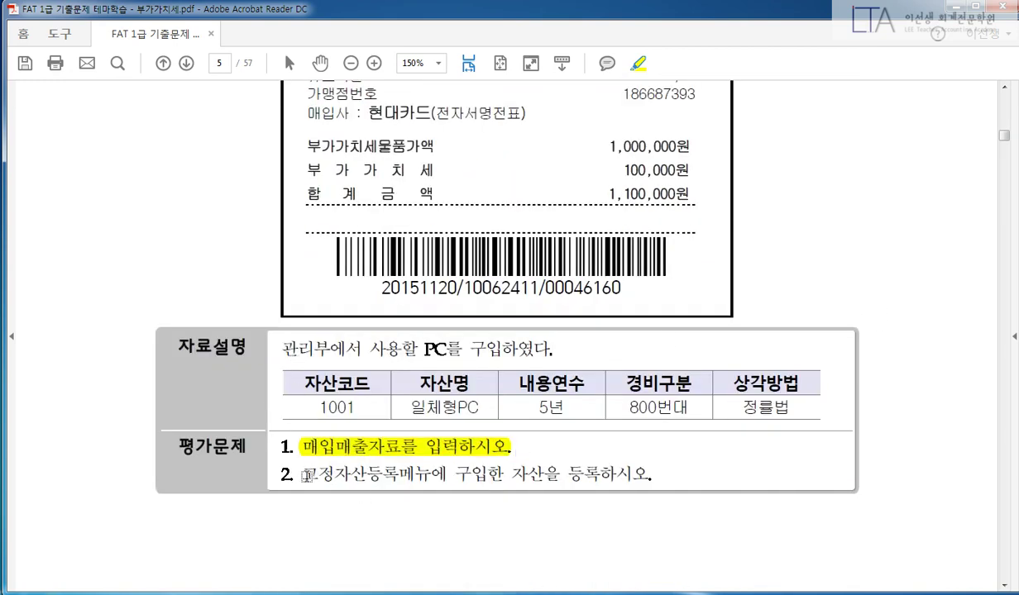
left_click_drag(301, 476, 661, 472)
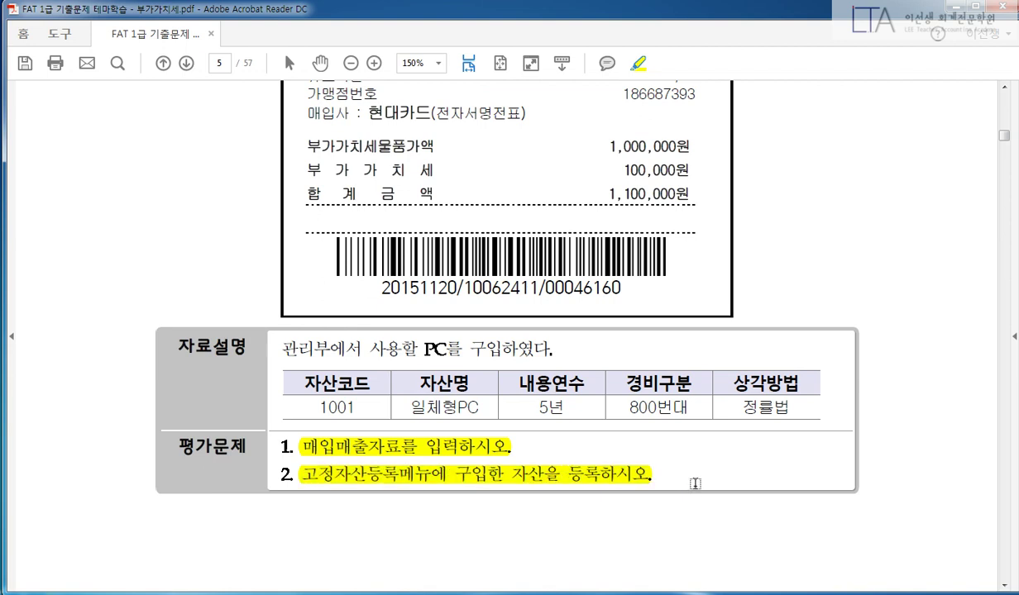
Step: Highlight the PC purchase phrase in 자료설명 and the asset details in the table below it
scroll(663, 468, "up", 1)
left_click_drag(368, 383, 551, 383)
left_click_drag(305, 417, 565, 443)
left_click_drag(633, 443, 770, 432)
Step: Highlight the card slip's merchant 부영컴퓨터(주), transaction date 2015-11-20, card type 삼성카드 and 매입사 현대카드(전자서명전표)
scroll(896, 447, "up", 5)
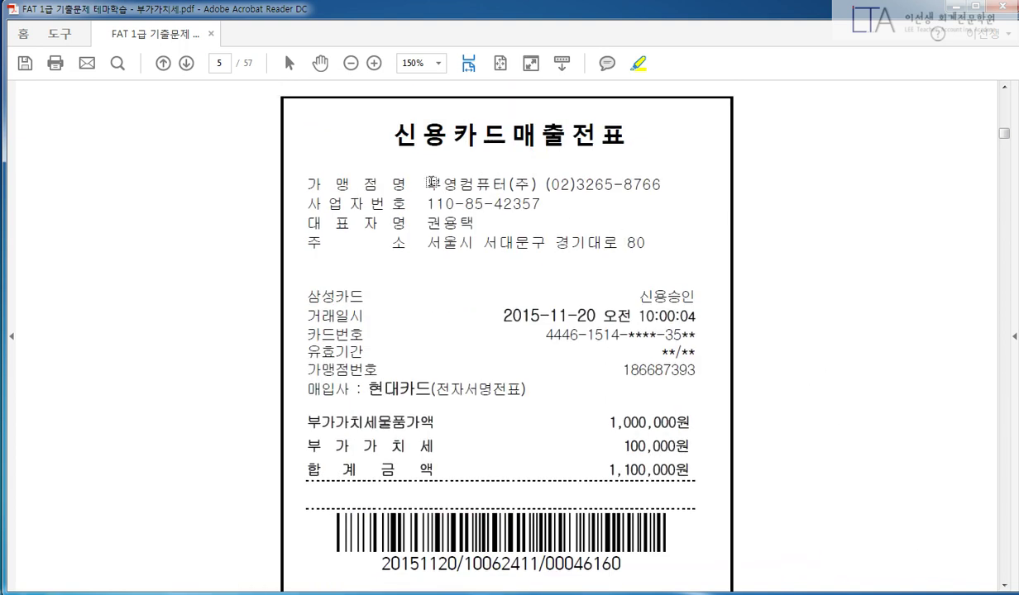
left_click_drag(416, 181, 543, 184)
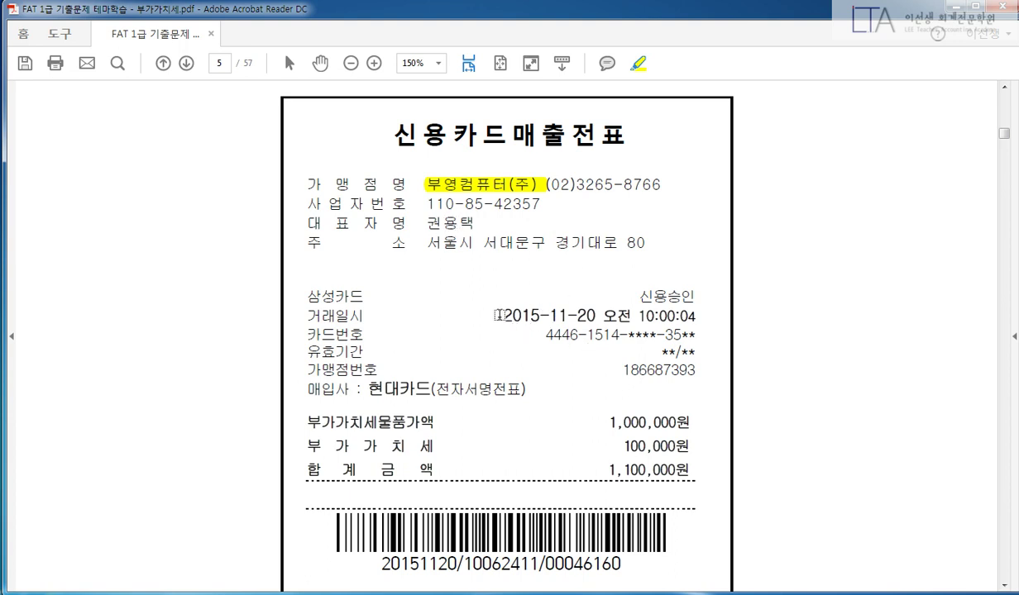
left_click_drag(498, 315, 596, 318)
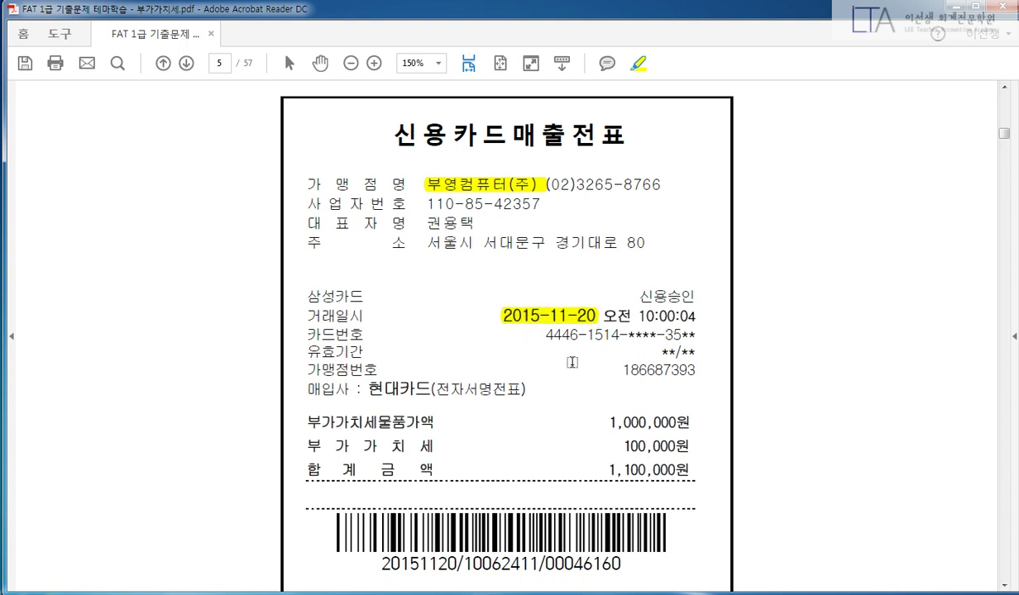
left_click_drag(304, 296, 364, 296)
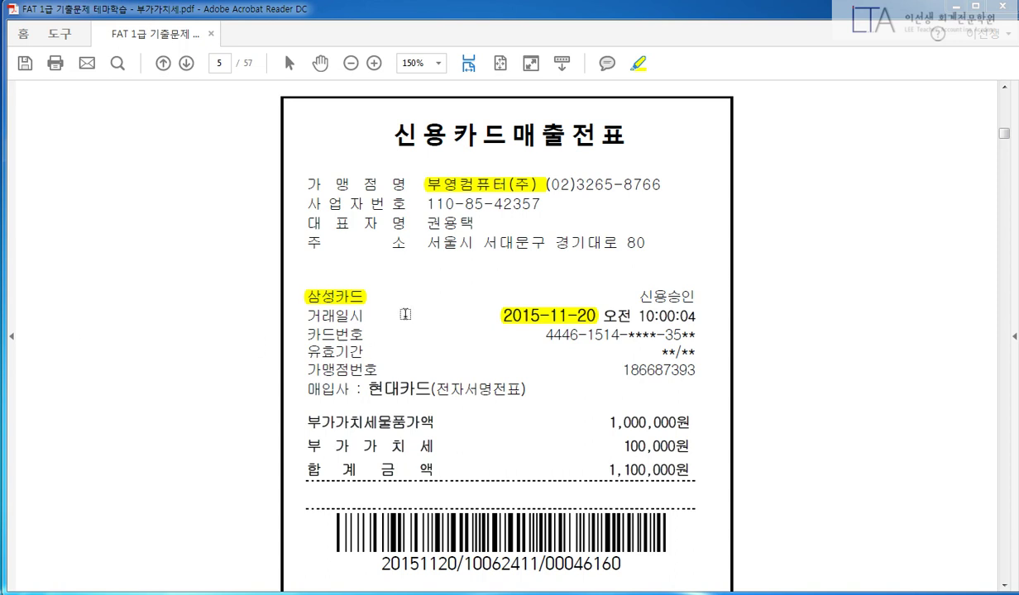
left_click_drag(364, 368, 520, 367)
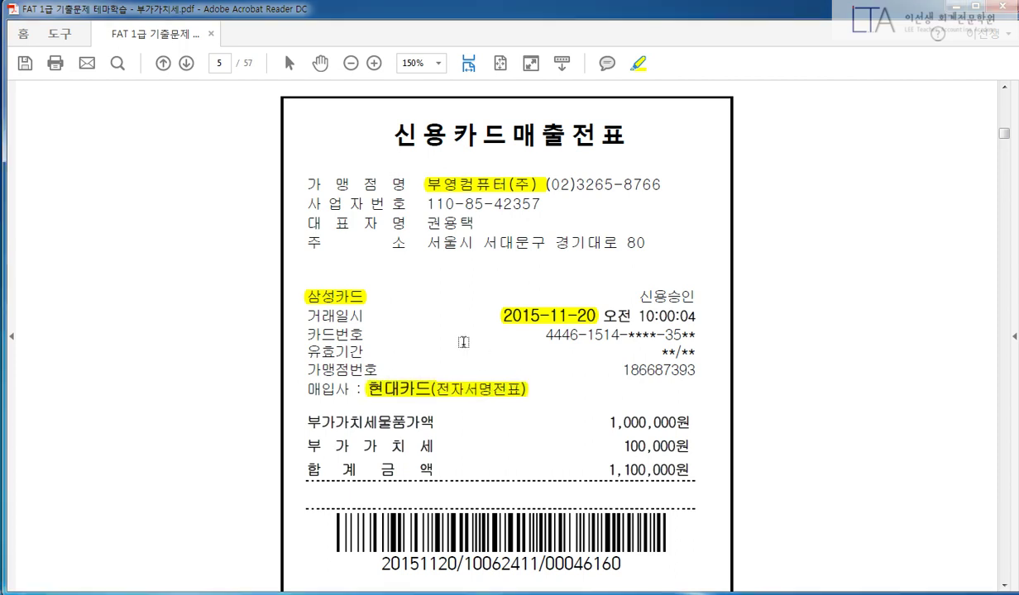
left_click_drag(350, 282, 326, 311)
mouse_move(364, 374)
left_mouse_down()
mouse_move(535, 404)
mouse_move(561, 380)
left_mouse_up()
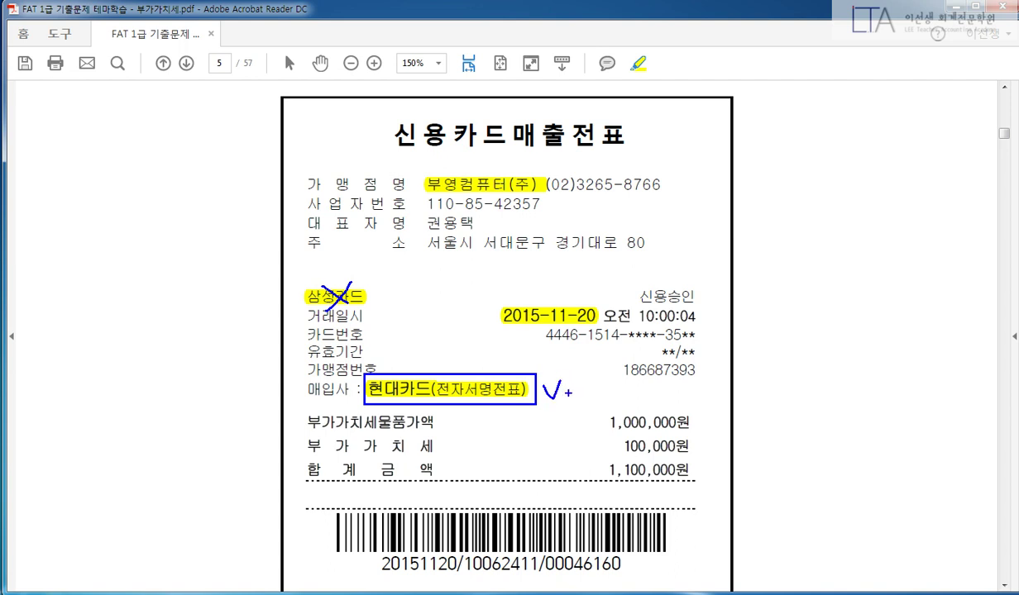
left_click_drag(346, 398, 376, 387)
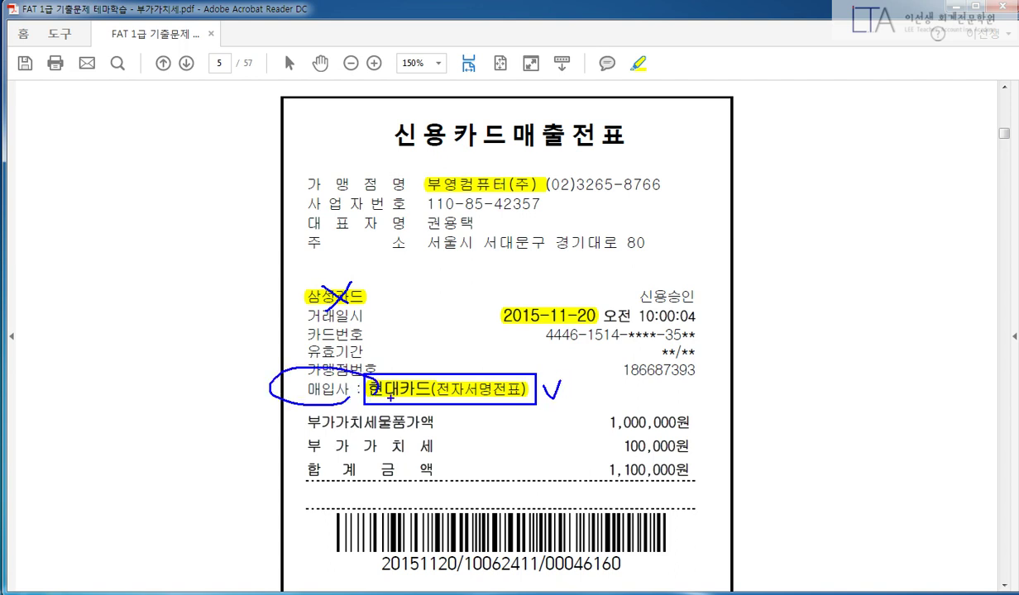
key("Escape")
Step: Highlight the card slip's 합계금액 row with 1,100,000원 and remove the highlight from 삼성카드
left_click_drag(318, 470, 687, 471)
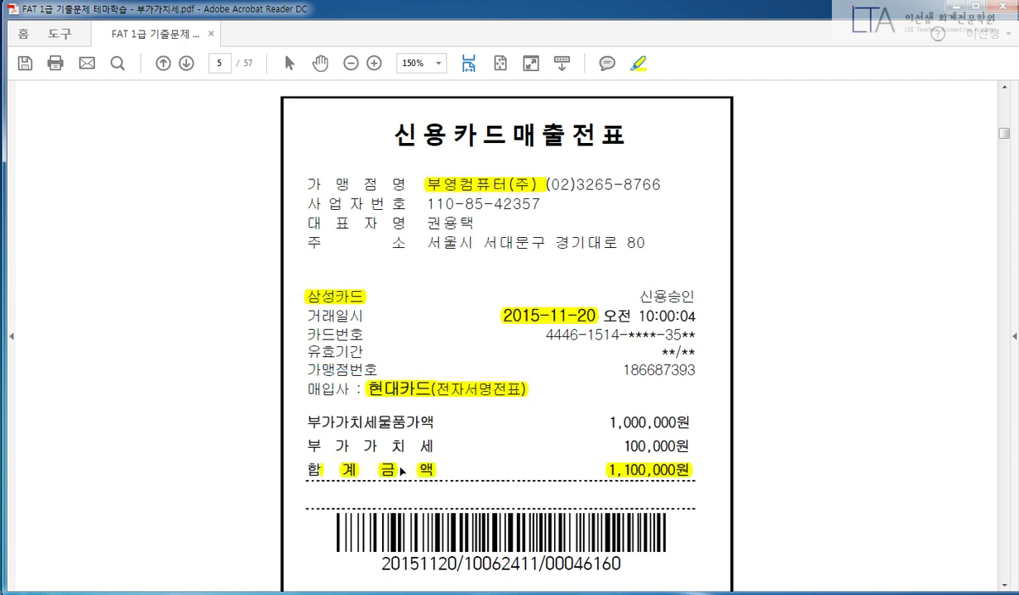
left_click_drag(303, 470, 324, 470)
scroll(757, 434, "down", 1)
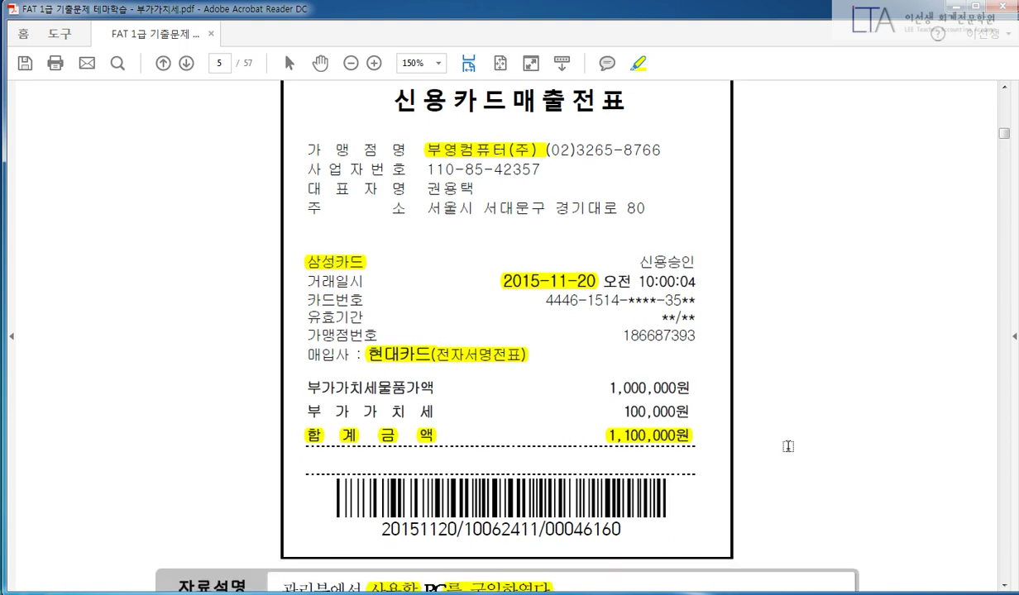
right_click(350, 265)
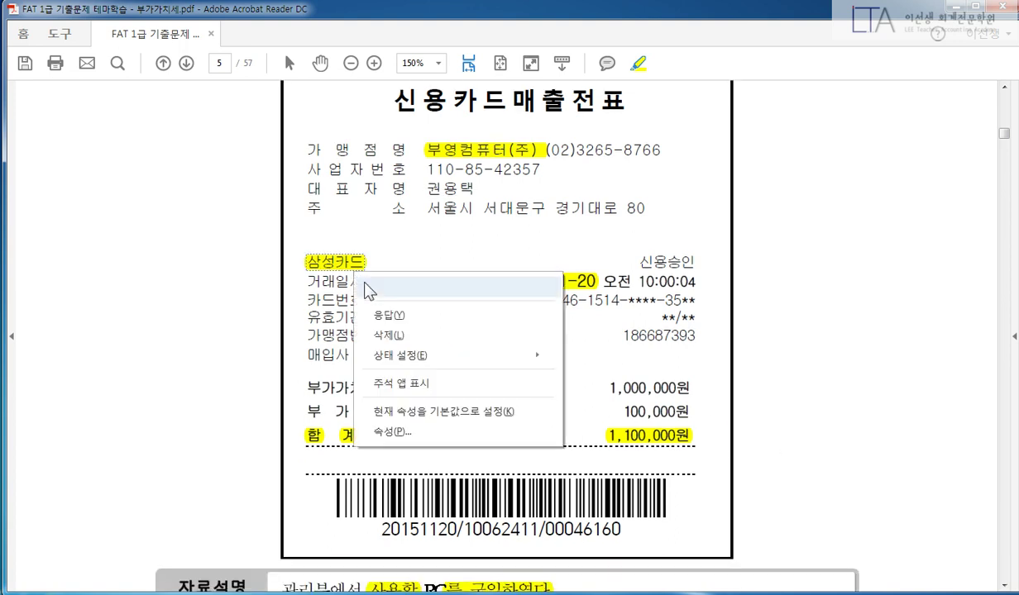
left_click(384, 335)
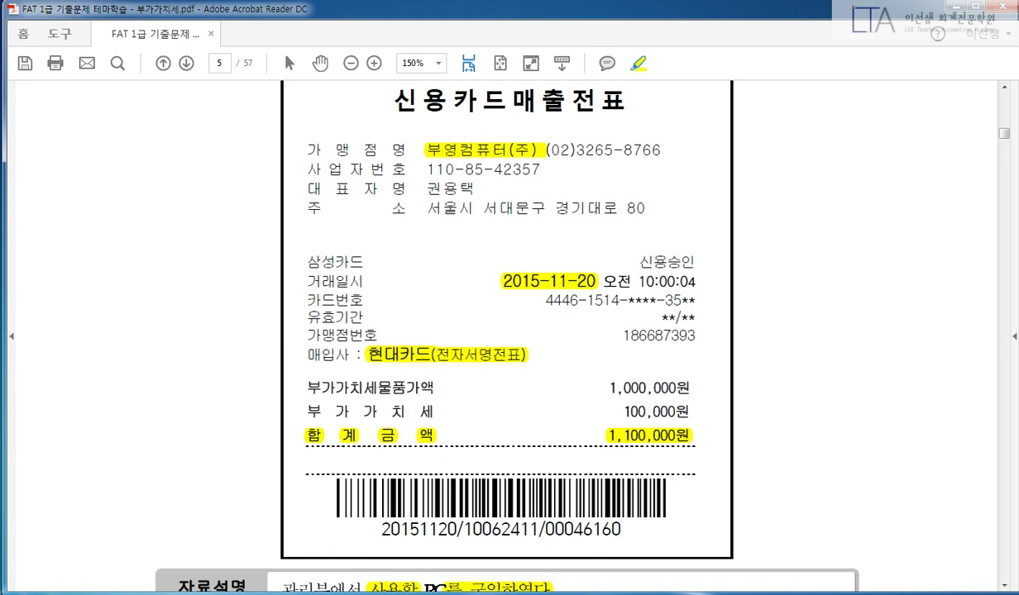
Step: Switch to the accounting program, set the voucher date to November 20, and start a 매입매출 line with type 57 카과
key("alt+Tab")
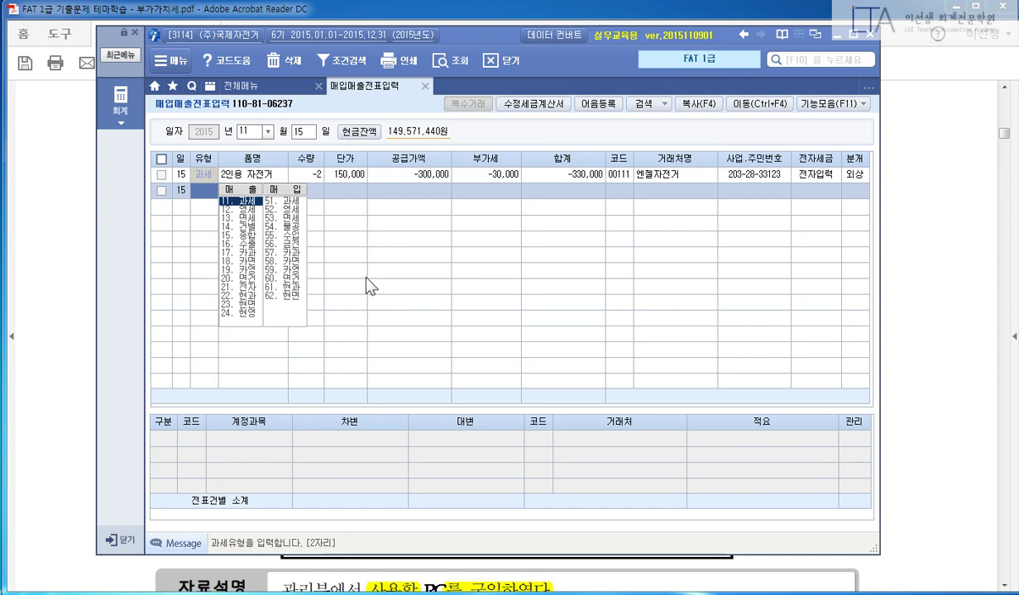
key("Escape")
type("2")
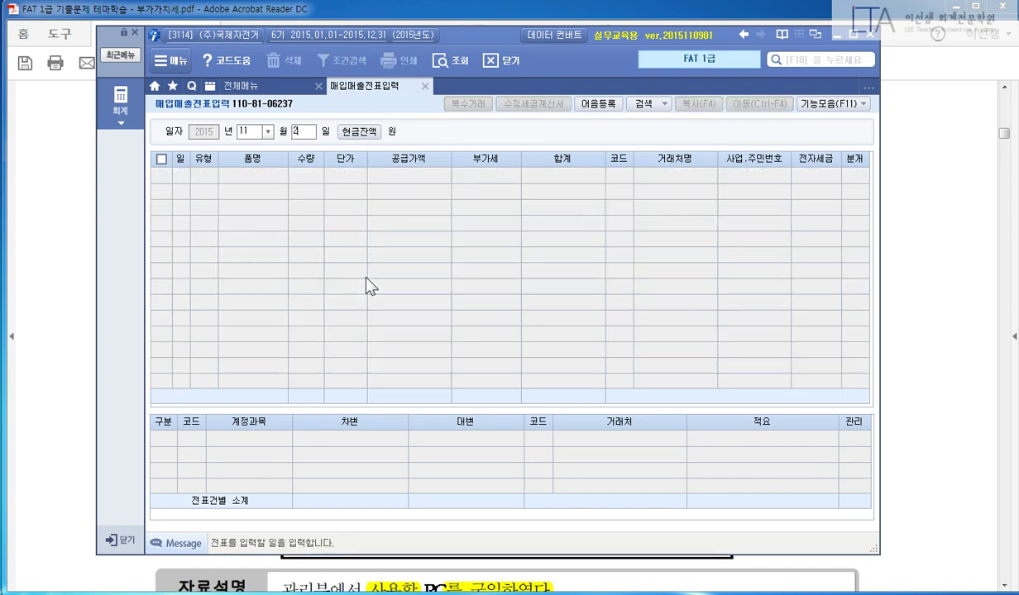
type("0")
key("Return")
key("Return")
type("57")
key("Return")
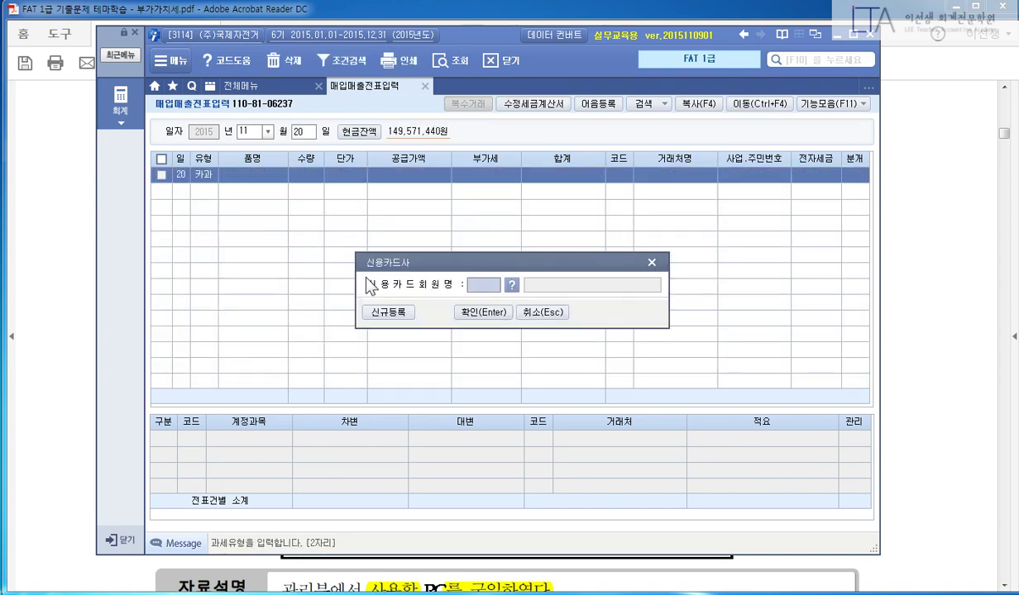
Step: Select 현대카드 (99601) as the credit card company for the 카과 purchase
key("F2")
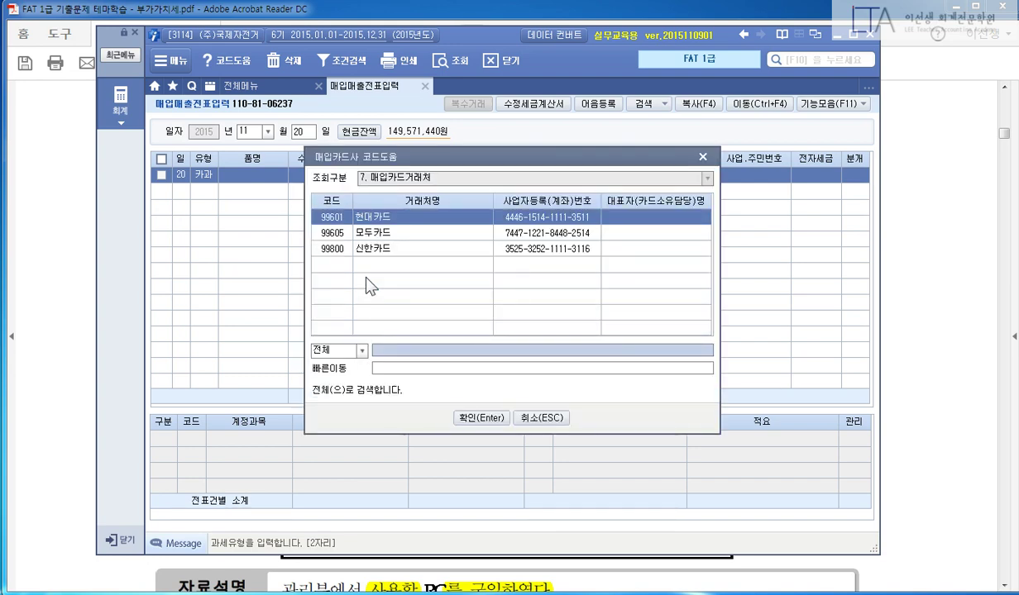
key("Down")
key("Up")
key("Return")
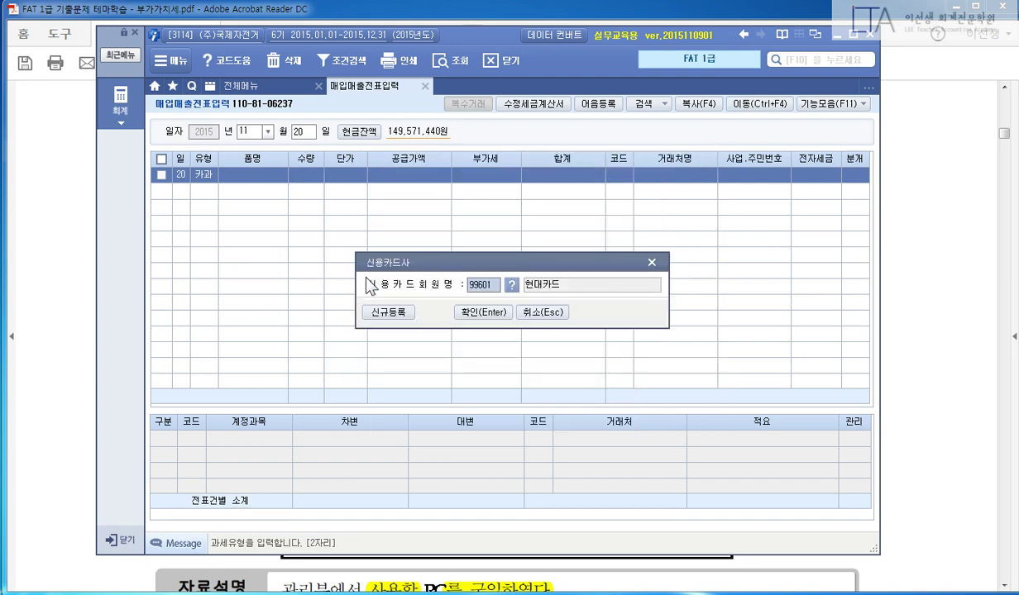
key("Return")
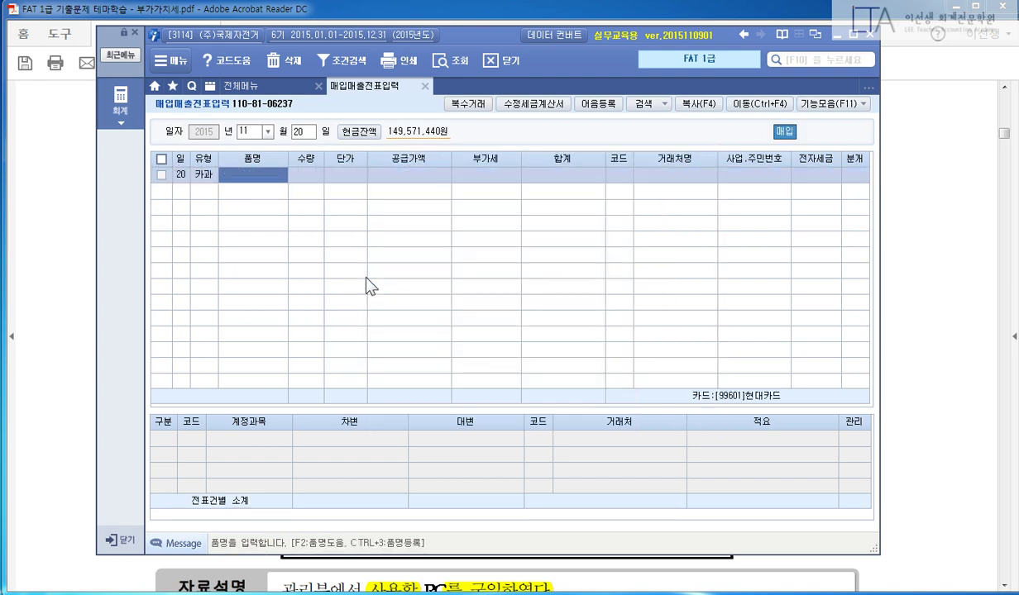
Step: Enter 일체형PC as the item with a supply amount of 1,000,000 and accept the calculated VAT
type("일체형PC")
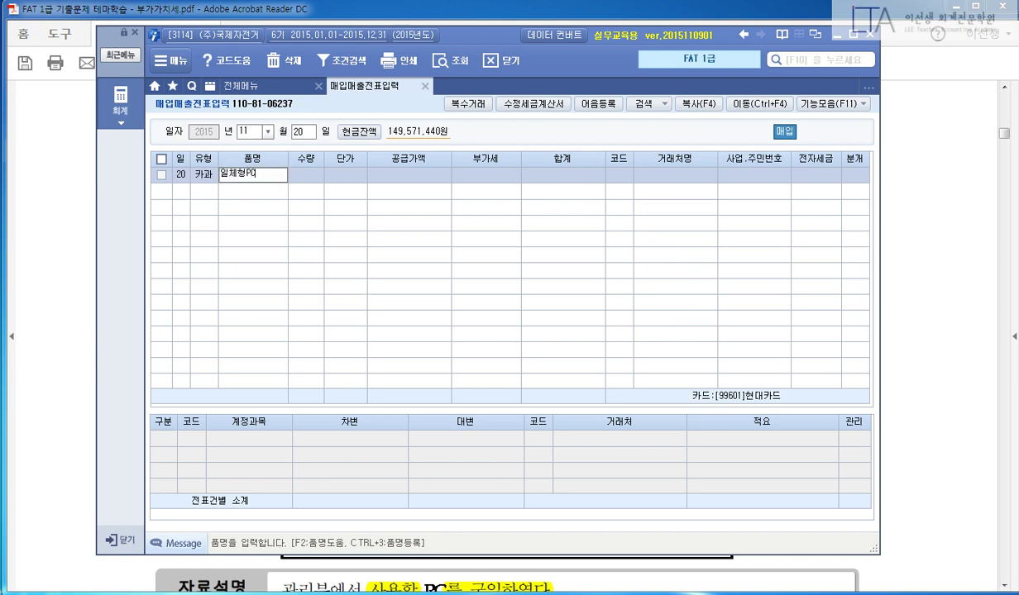
key("Return")
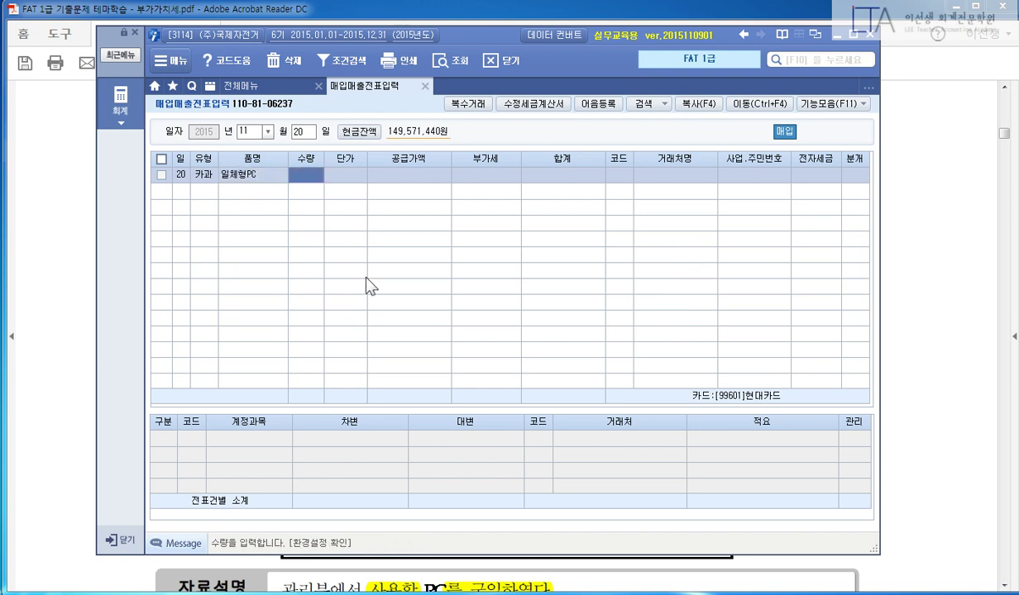
key("Return")
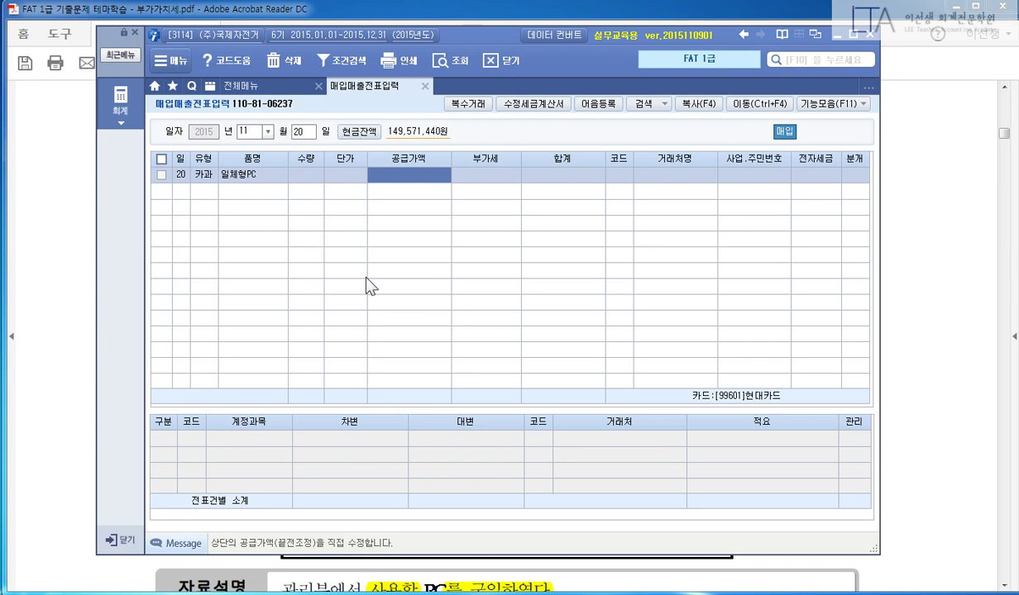
type("1000000")
key("Return")
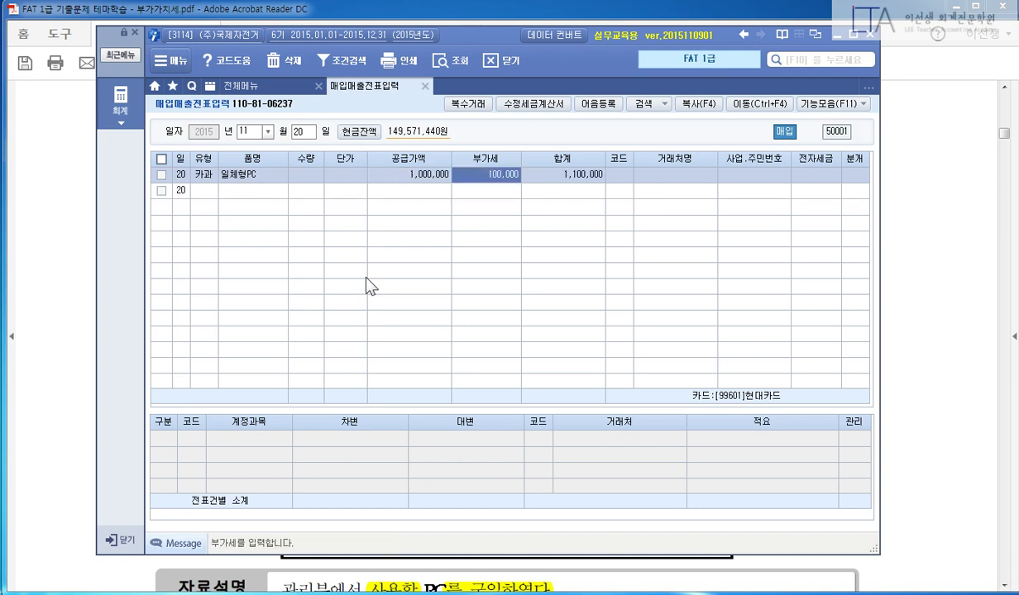
key("Return")
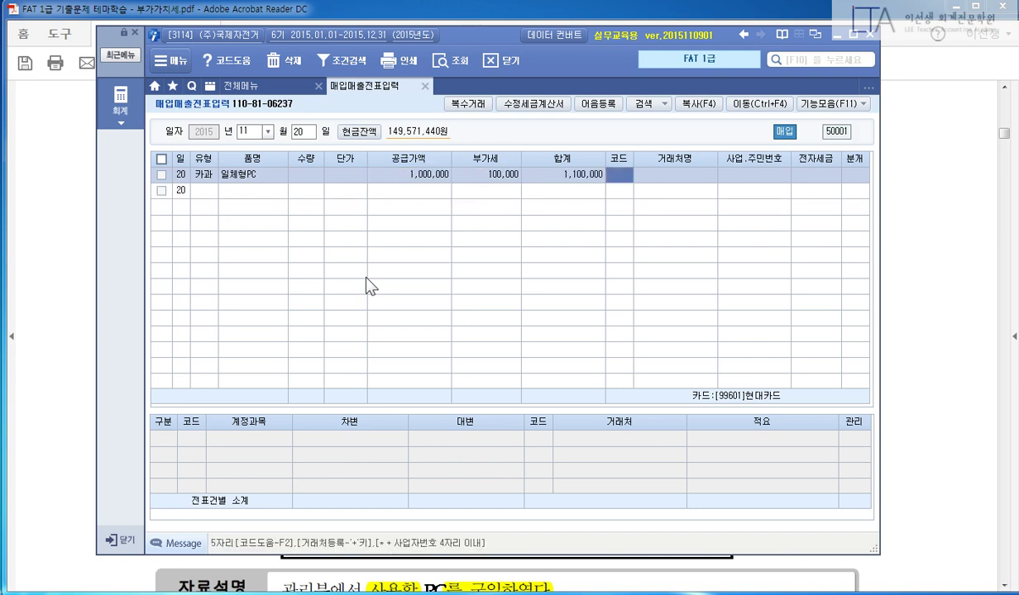
Step: Set the supplier to 부영컴퓨터(주) and the journal type to 4 카드
type("부영")
key("Return")
key("Return")
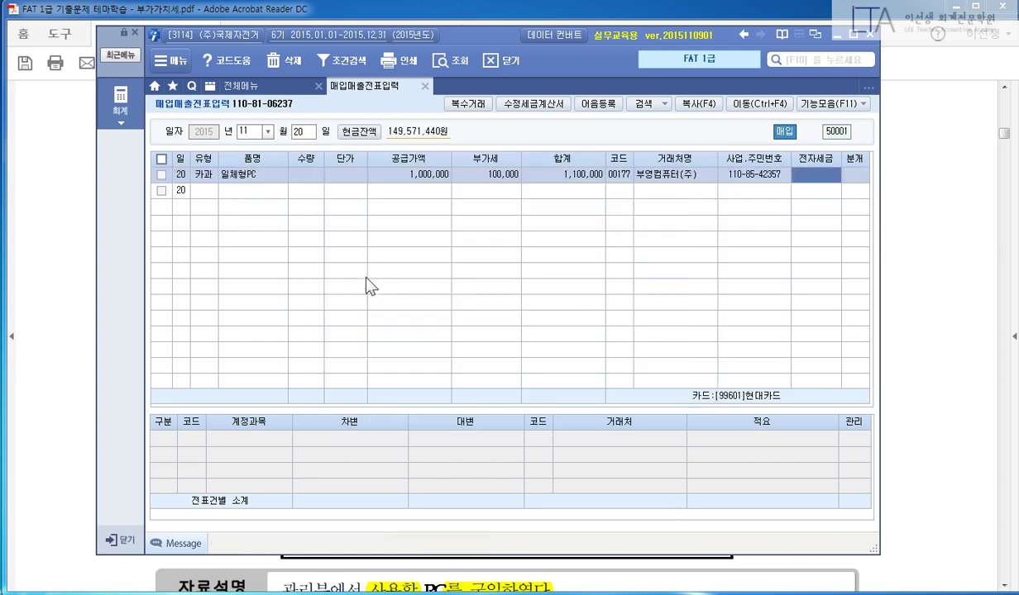
key("Return")
type("4")
key("Return")
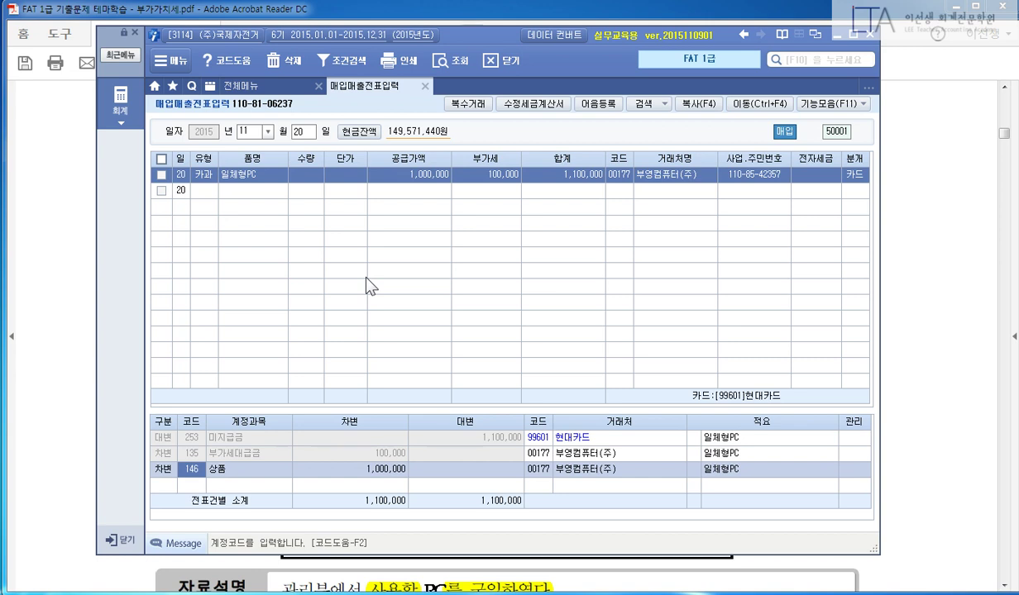
Step: Change the 1,000,000 debit line's account to 212 비품 and finish the voucher, discarding the blank line that follows
type("212")
key("Return")
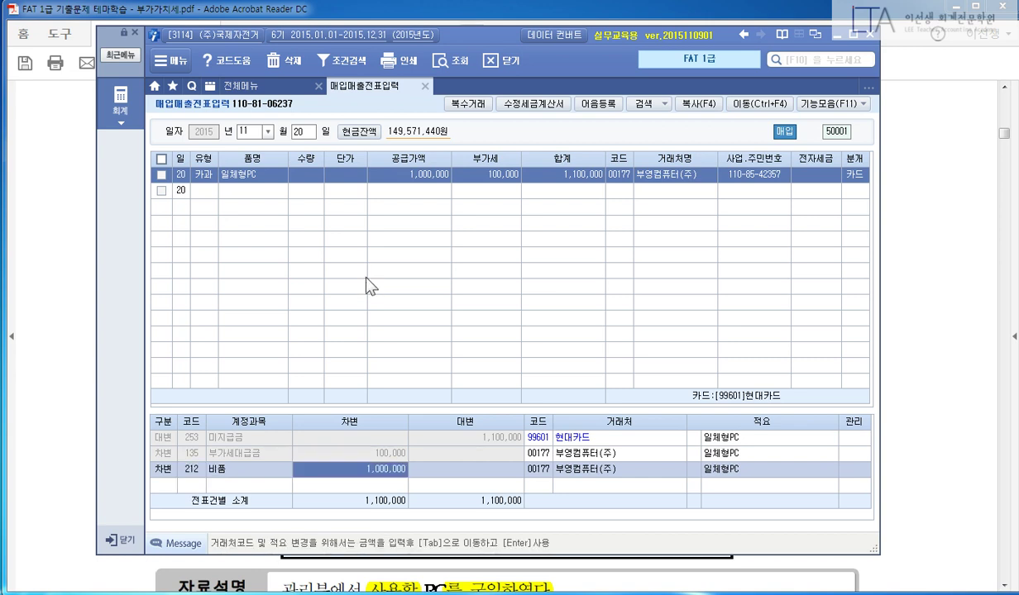
key("Return")
key("Return")
key("Return")
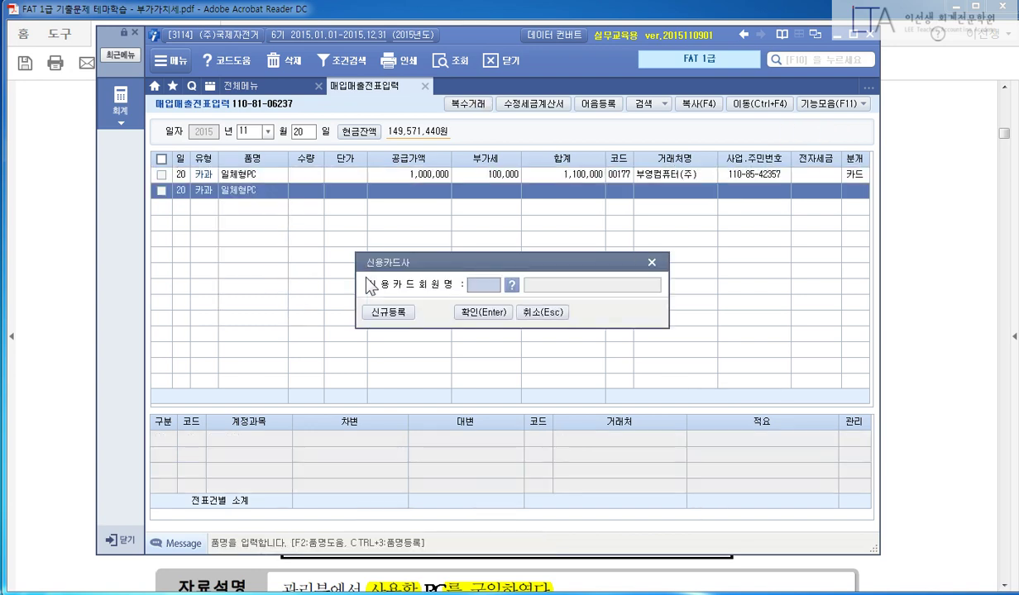
key("Escape")
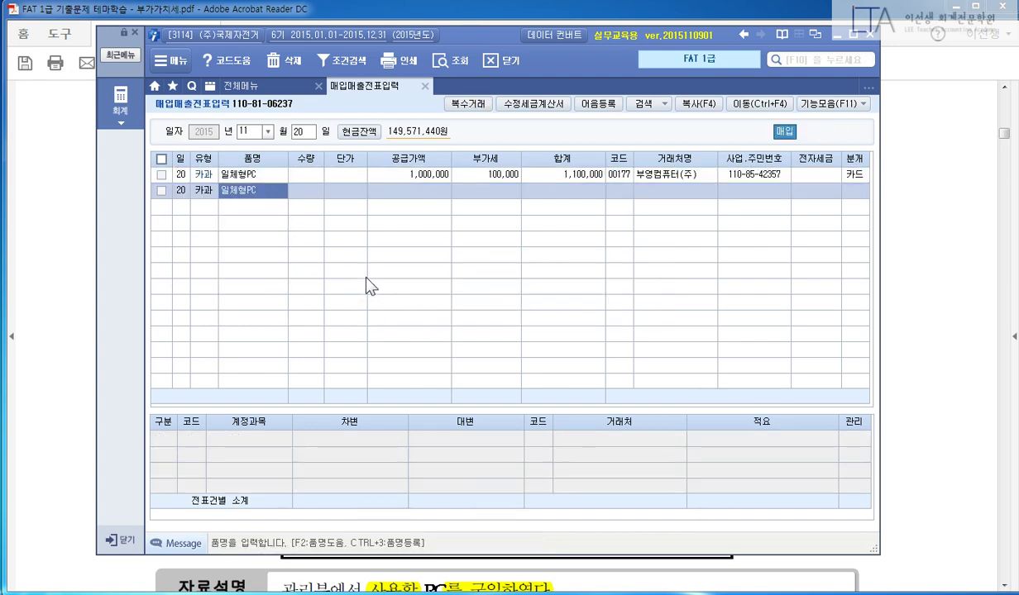
key("Escape")
key("Escape")
key("Up")
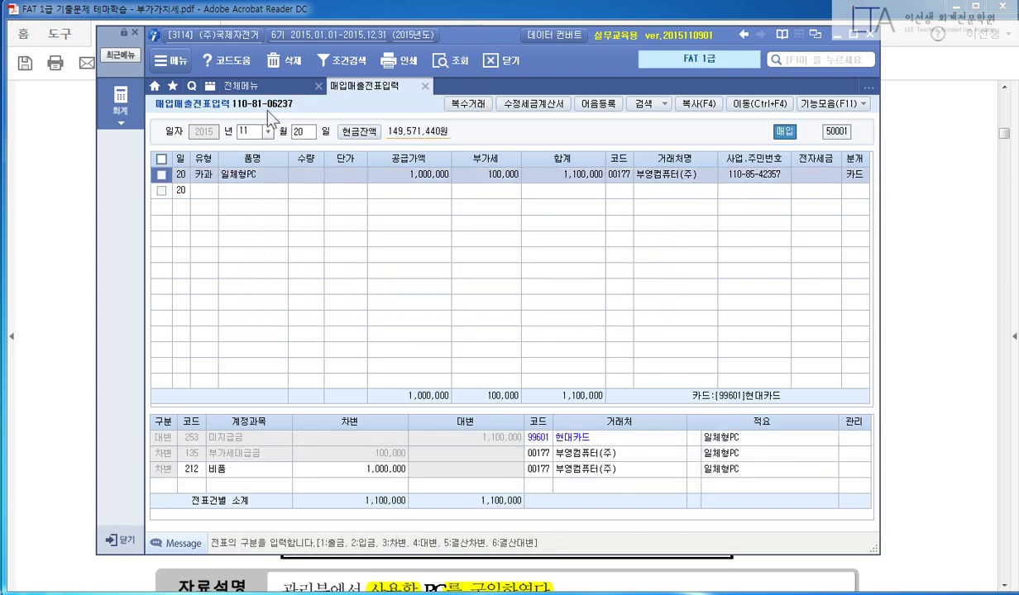
Step: Open 고정자산등록, then switch to the problem PDF and review the asset details table in 자료설명
left_click(249, 85)
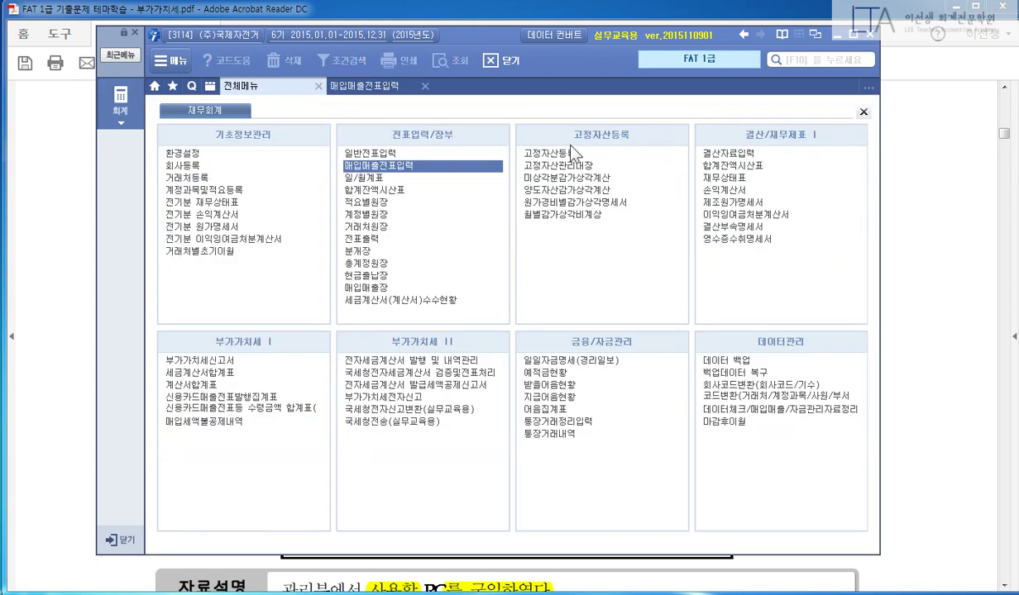
left_click(570, 153)
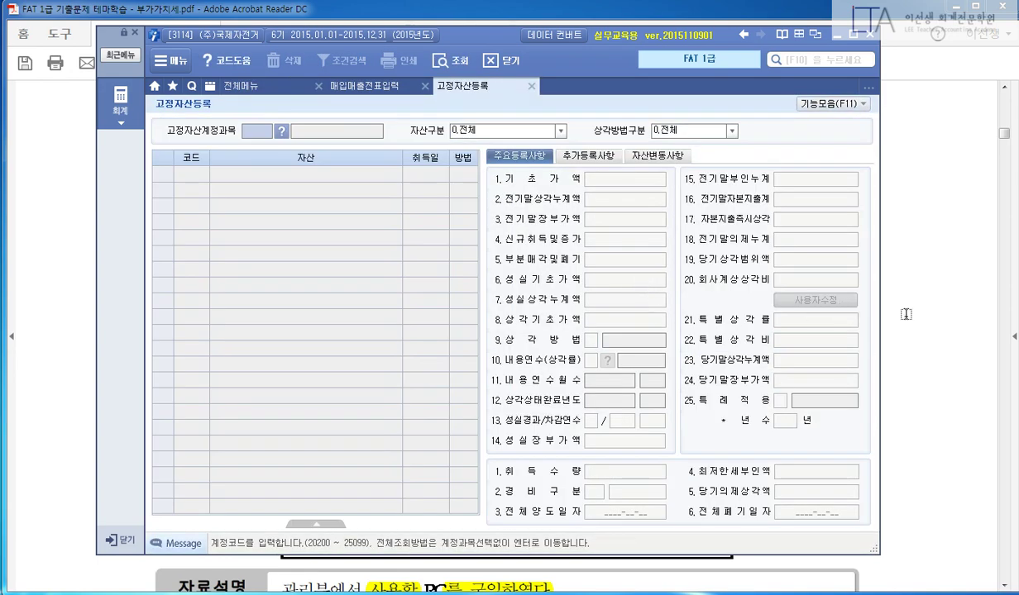
left_click(905, 314)
scroll(885, 369, "down", 5)
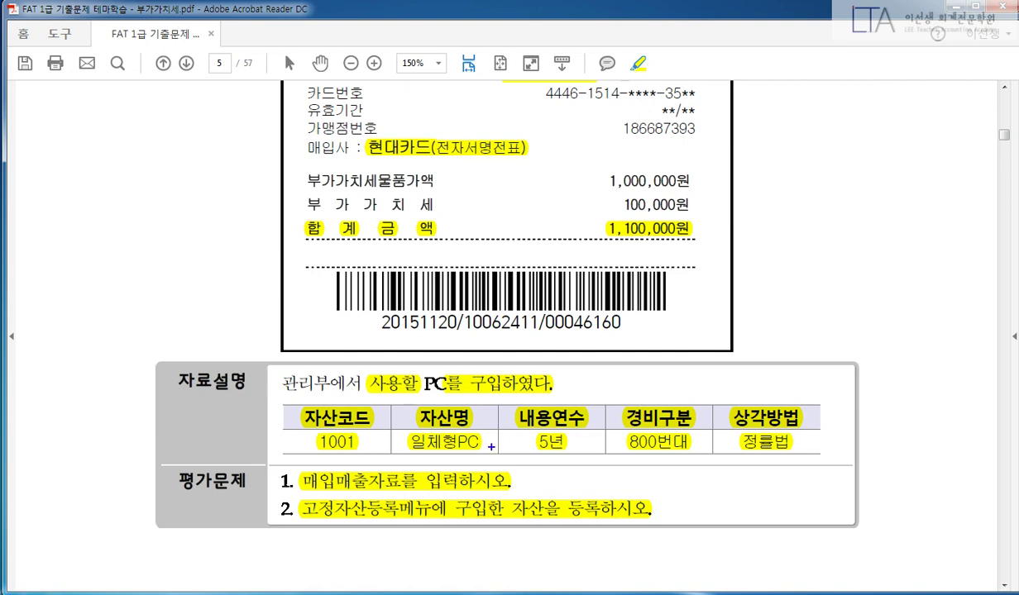
left_click_drag(256, 395, 829, 467)
key("Escape")
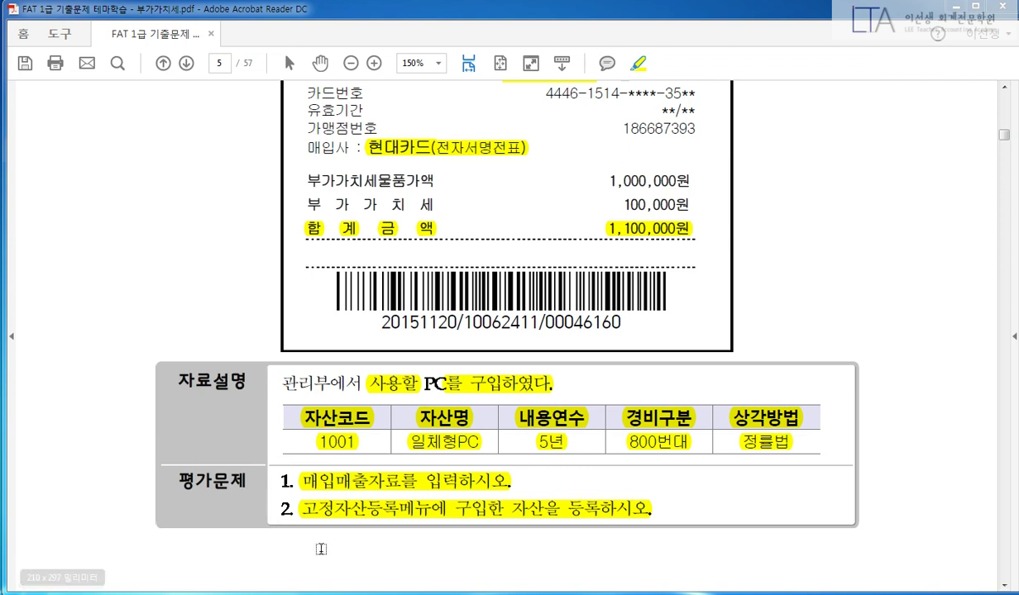
Step: Switch back to the accounting program and set 고정자산계정과목 to 212 비품
key("alt+Tab")
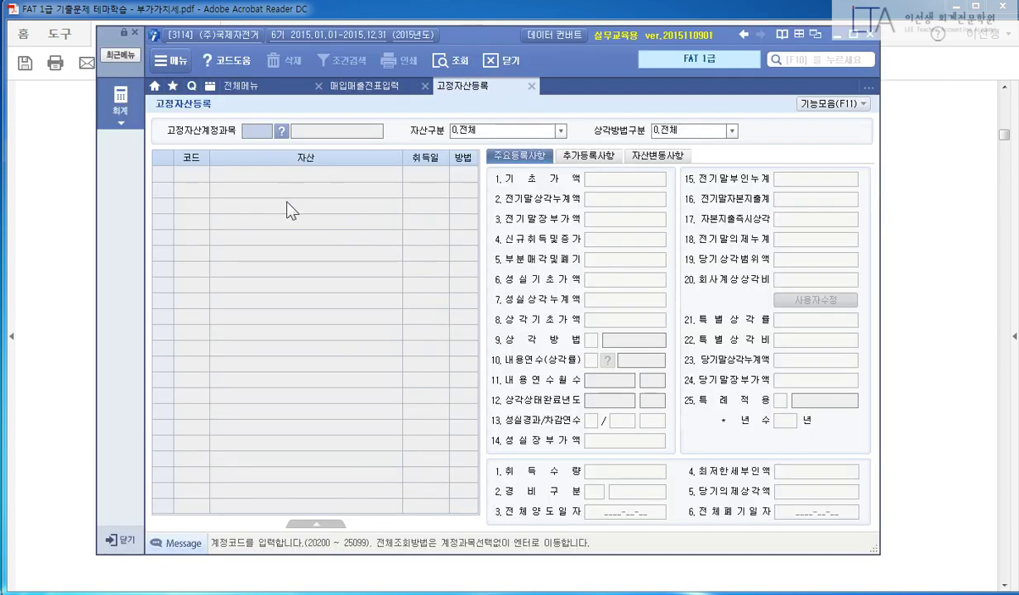
type("212")
key("Return")
key("Return")
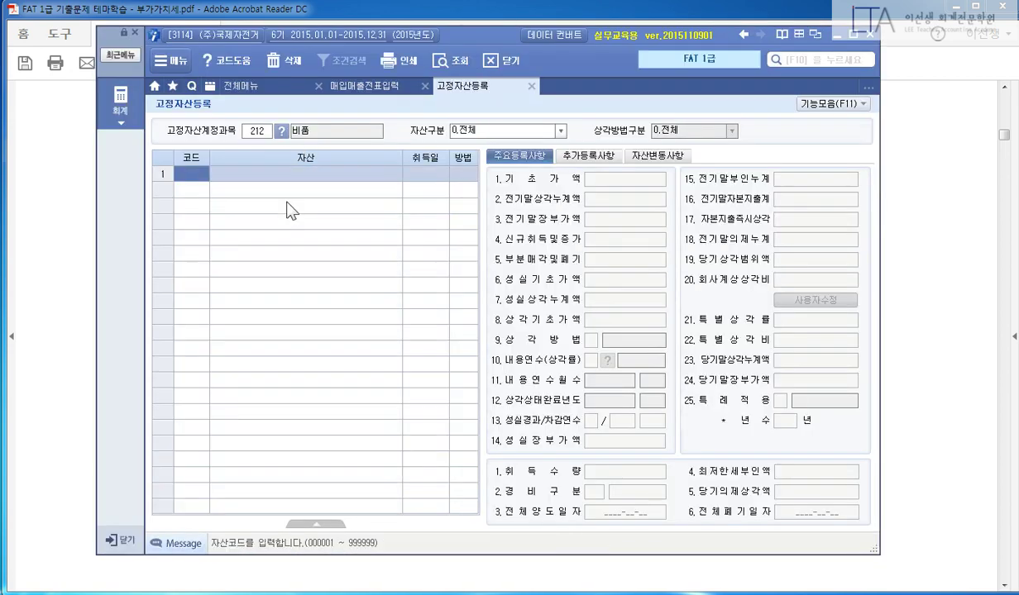
Step: Clear 고정자산계정과목 to cover all accounts and use account 212 비품 on the first asset row
left_click(259, 133)
key("Delete")
key("Return")
key("Return")
key("Return")
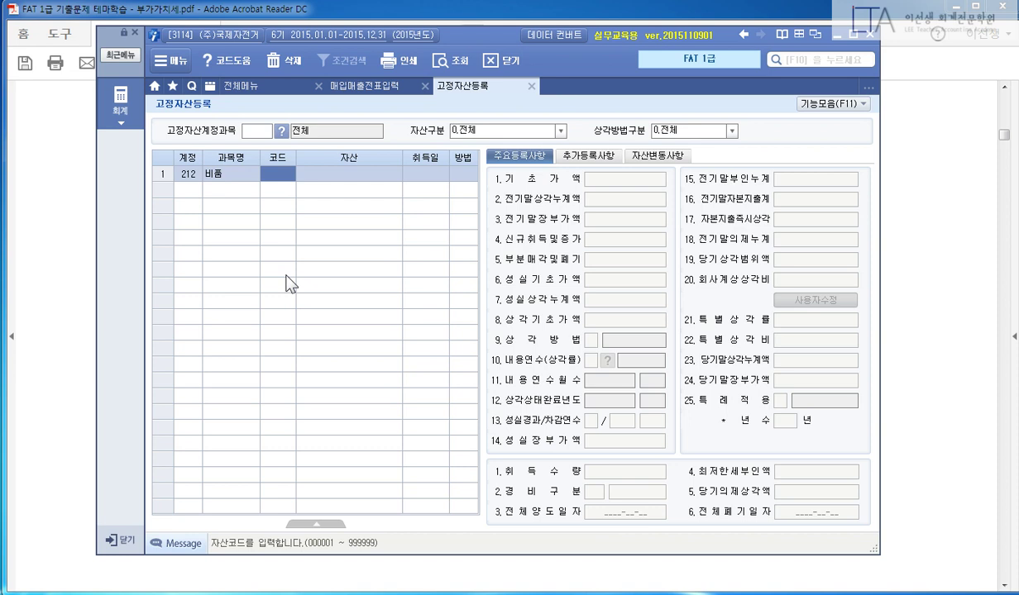
Step: Register the asset with code 1001, name 일체형PC and acquisition date 2015-11-20
type("1001")
key("Return")
type("일체형PC")
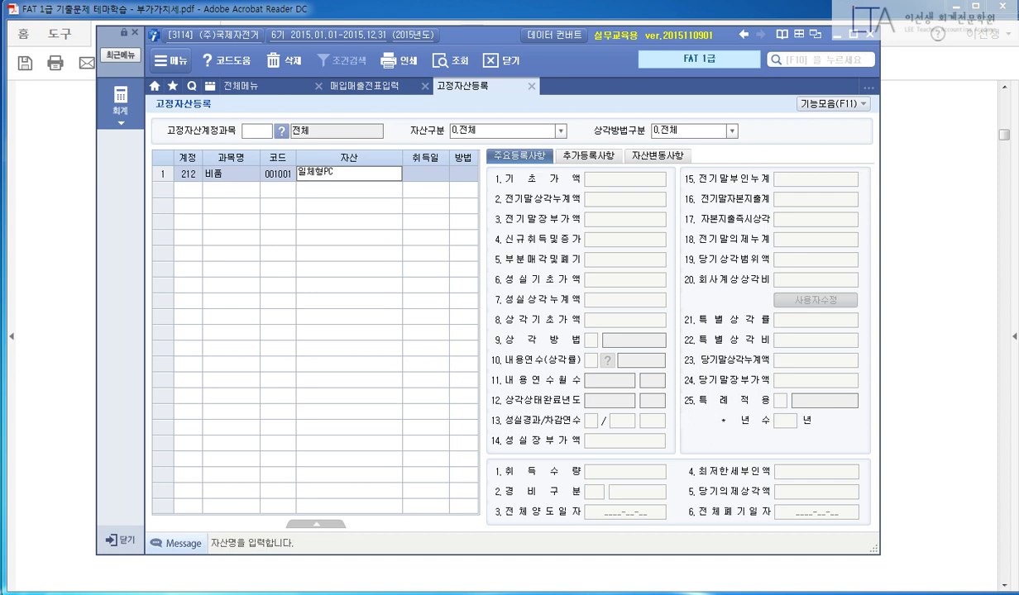
key("Return")
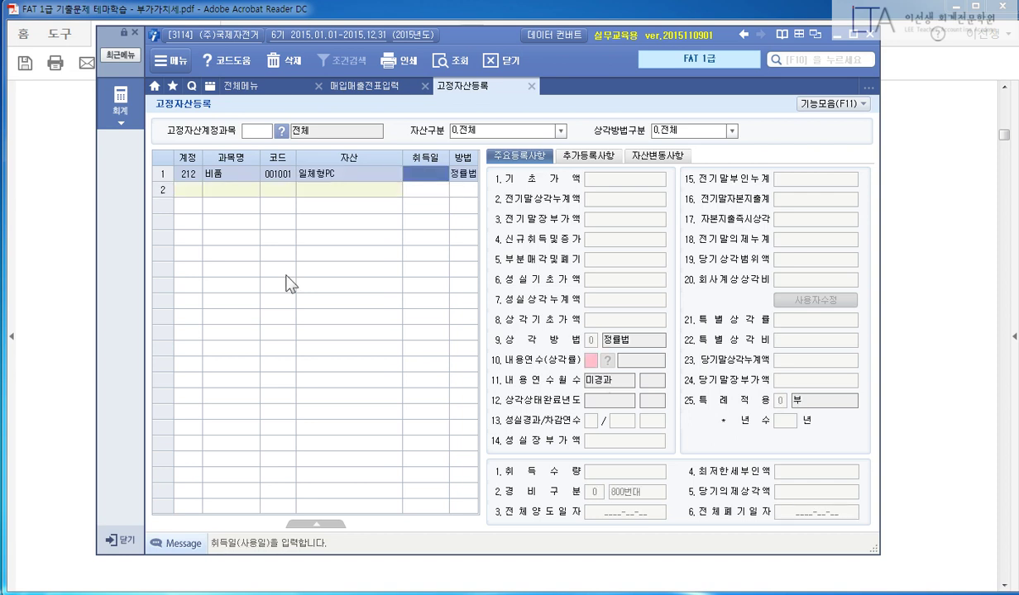
type("2015-11-2")
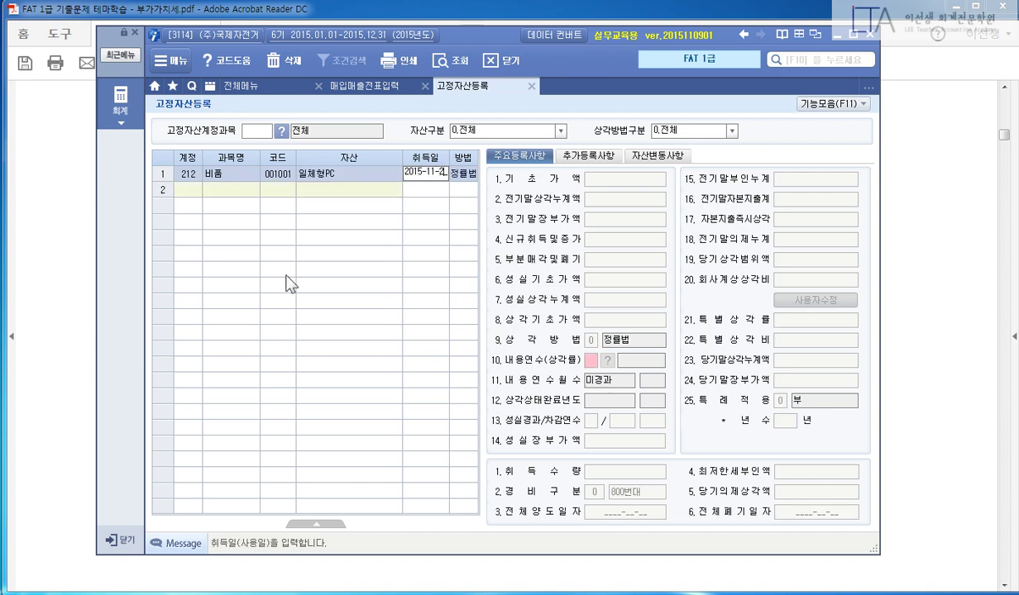
type("0")
key("Return")
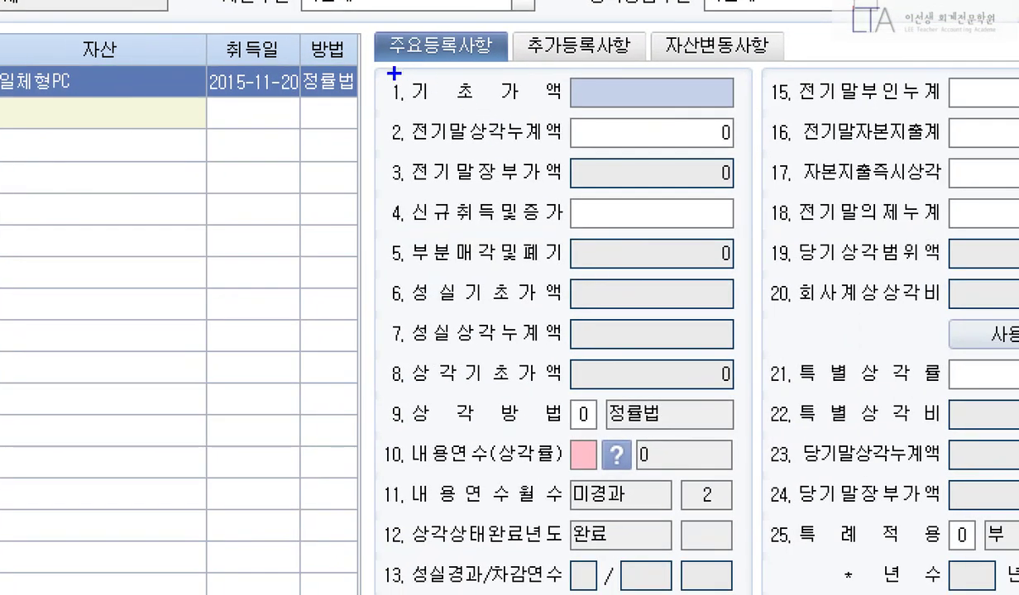
mouse_move(360, 62)
left_mouse_down()
mouse_move(698, 234)
mouse_move(752, 243)
left_mouse_up()
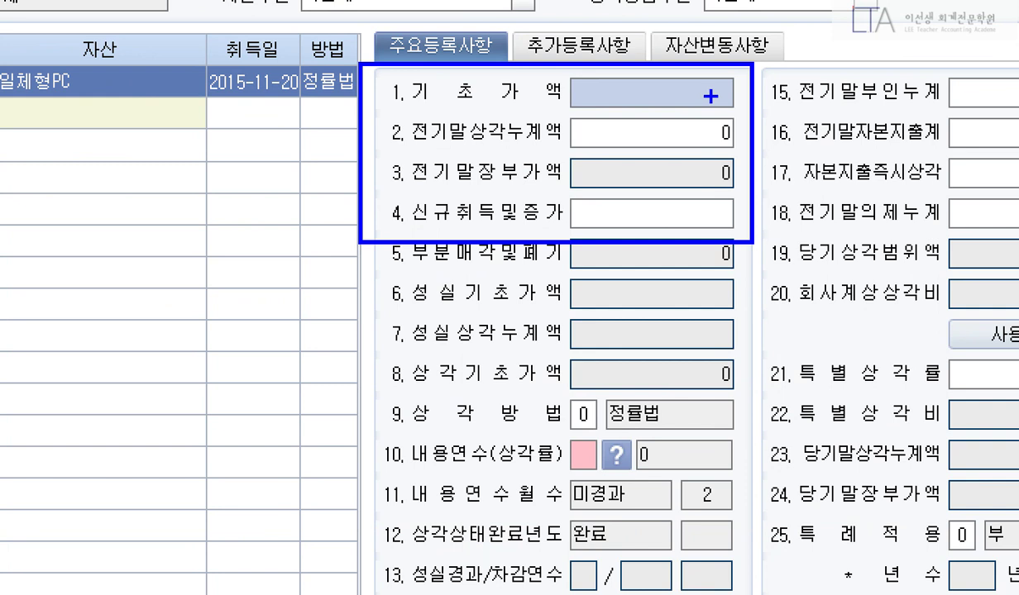
left_click_drag(715, 76, 723, 101)
left_click_drag(368, 186, 769, 257)
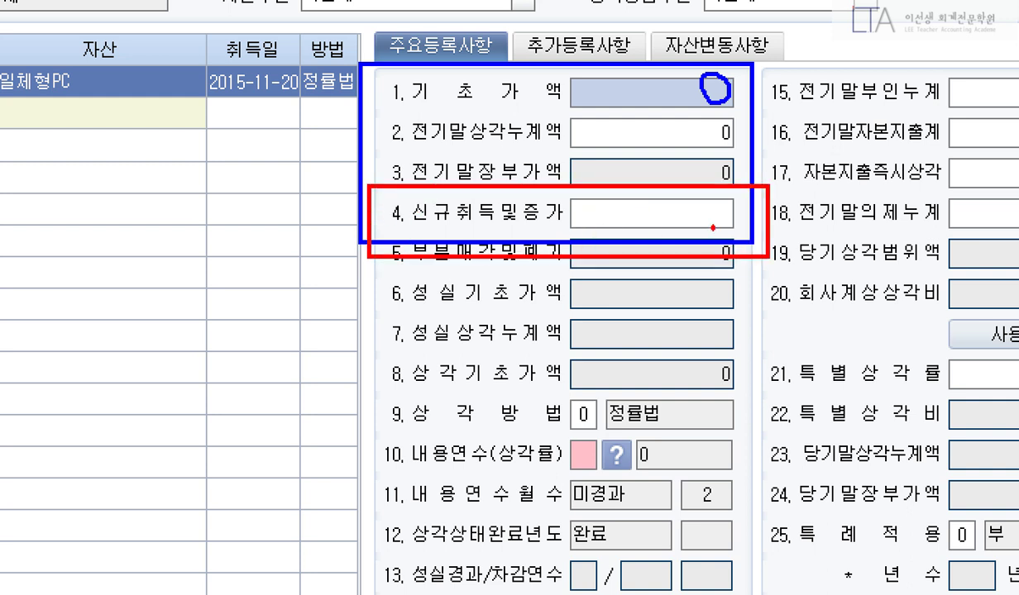
mouse_move(713, 227)
left_mouse_down()
mouse_move(637, 233)
mouse_move(653, 230)
left_mouse_up()
key("Escape")
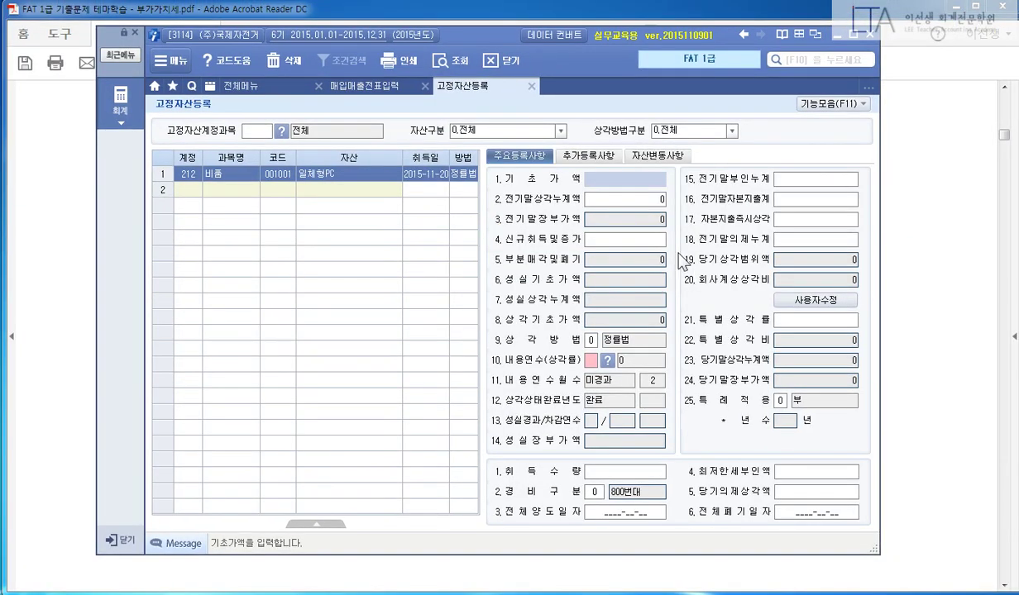
Step: Set 신규취득및증가 to 1,000,000 and 내용연수 to 5 for the 일체형PC asset
left_click(633, 240)
type("1000000")
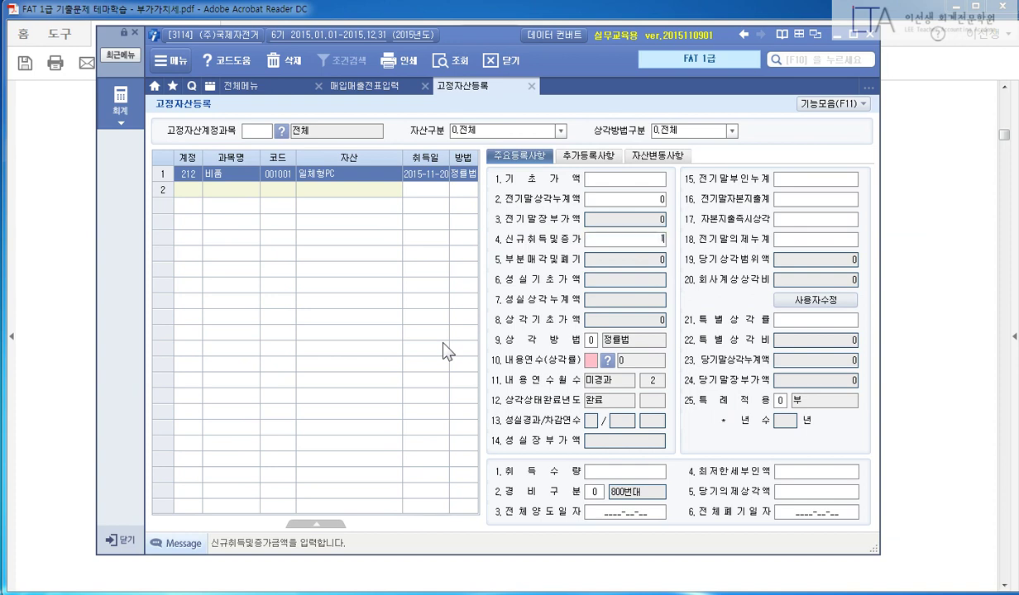
key("Return")
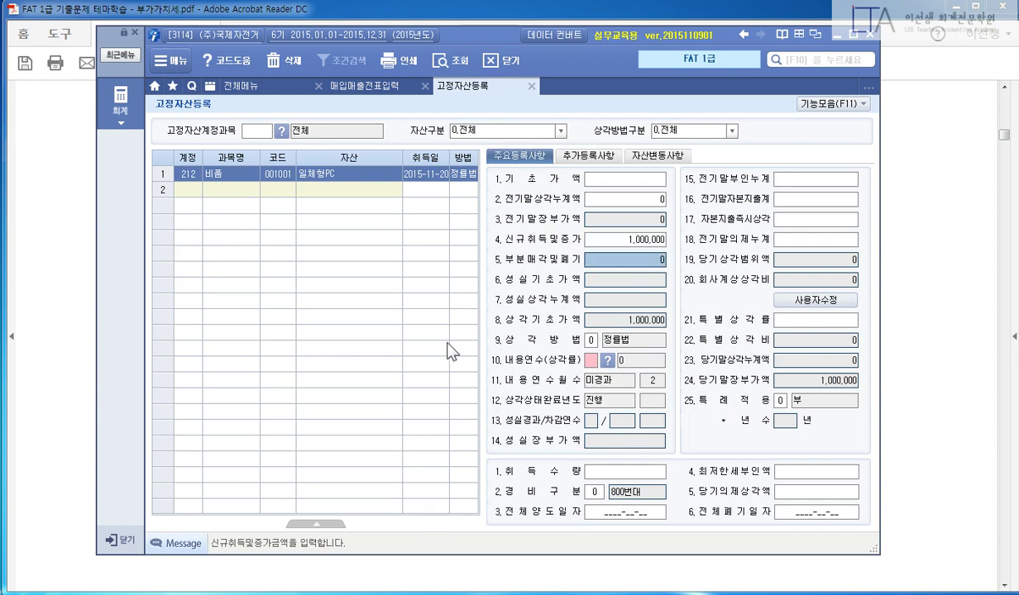
left_click(589, 359)
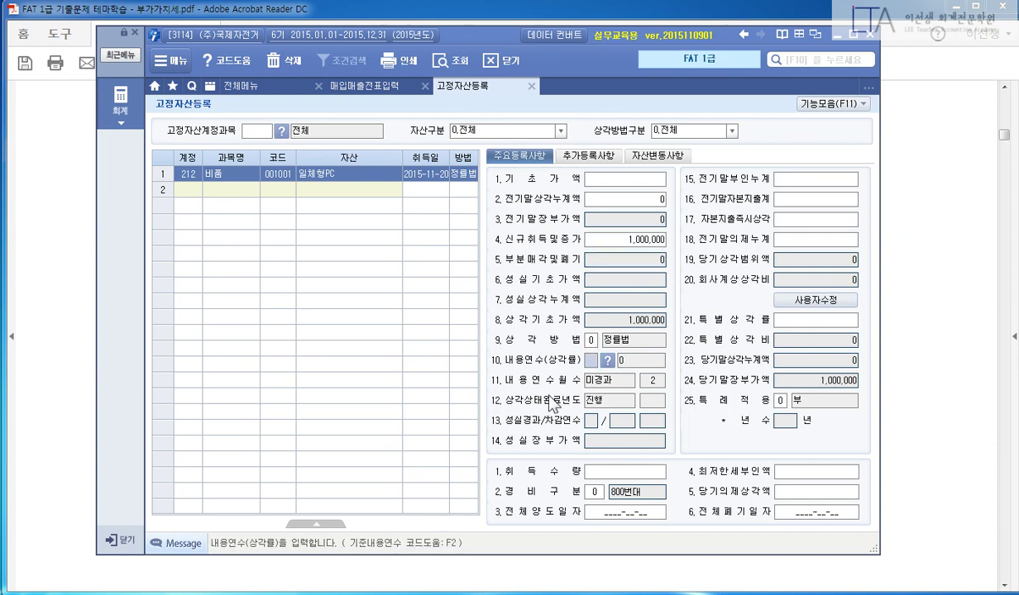
type("5")
key("Return")
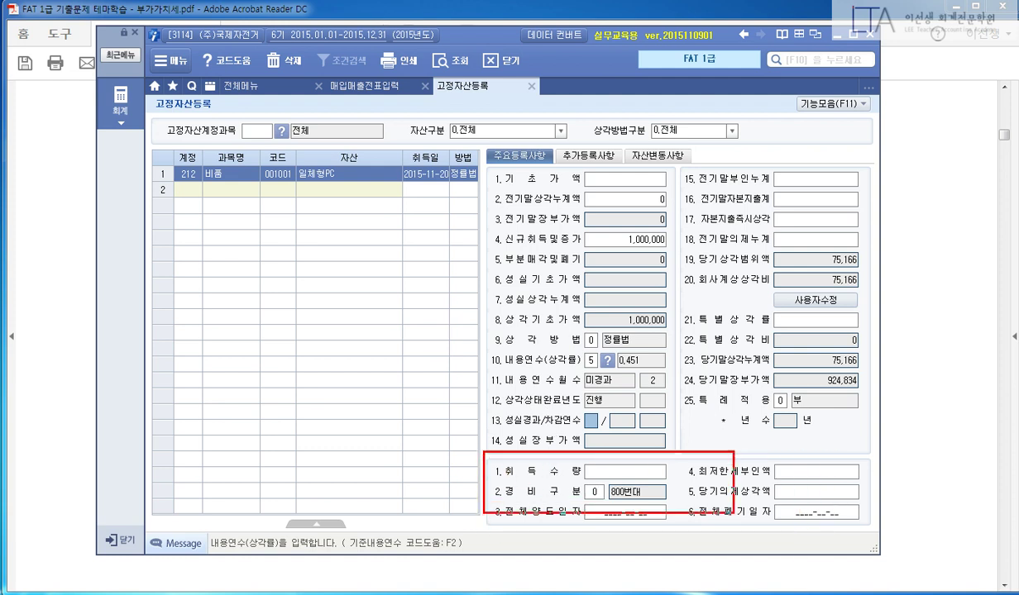
left_click_drag(582, 456, 632, 480)
left_click_drag(612, 455, 567, 480)
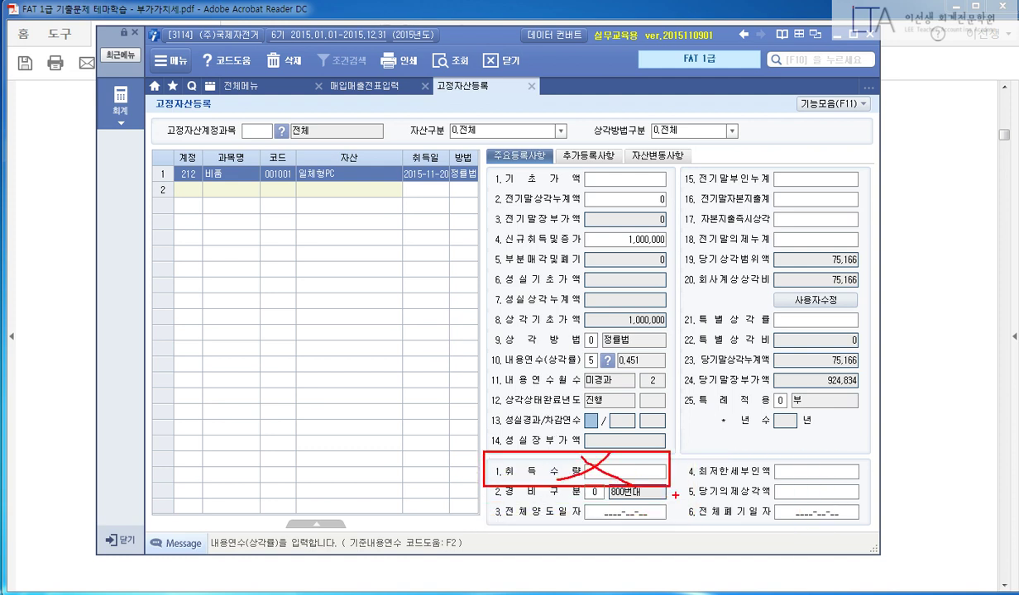
key("Escape")
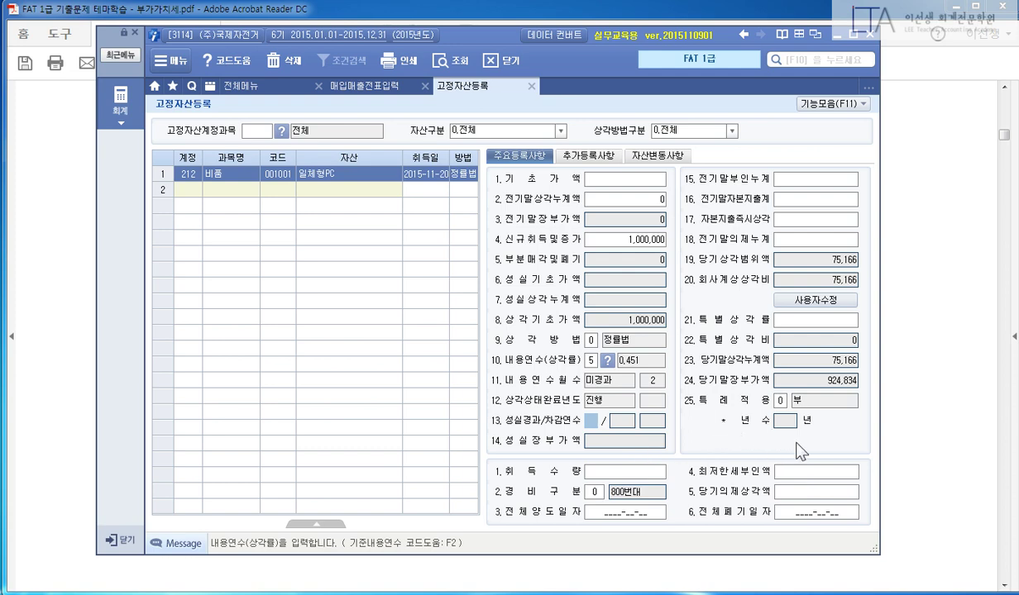
Step: Close 고정자산등록, then switch to the problem PDF and go to the November statement of problem 6
key("Escape")
key("Escape")
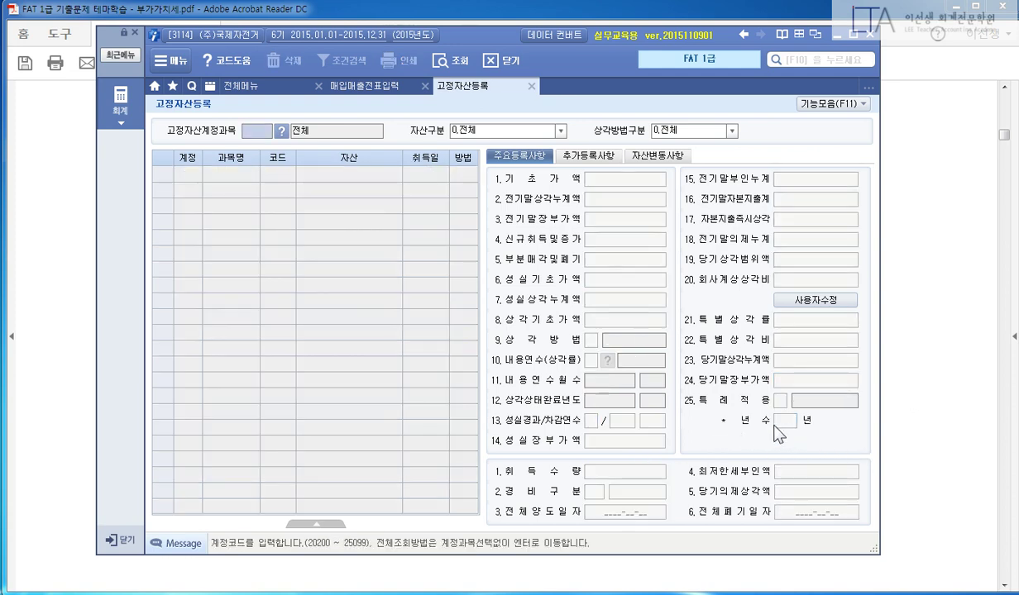
key("Escape")
left_click(901, 343)
scroll(888, 380, "down", 5)
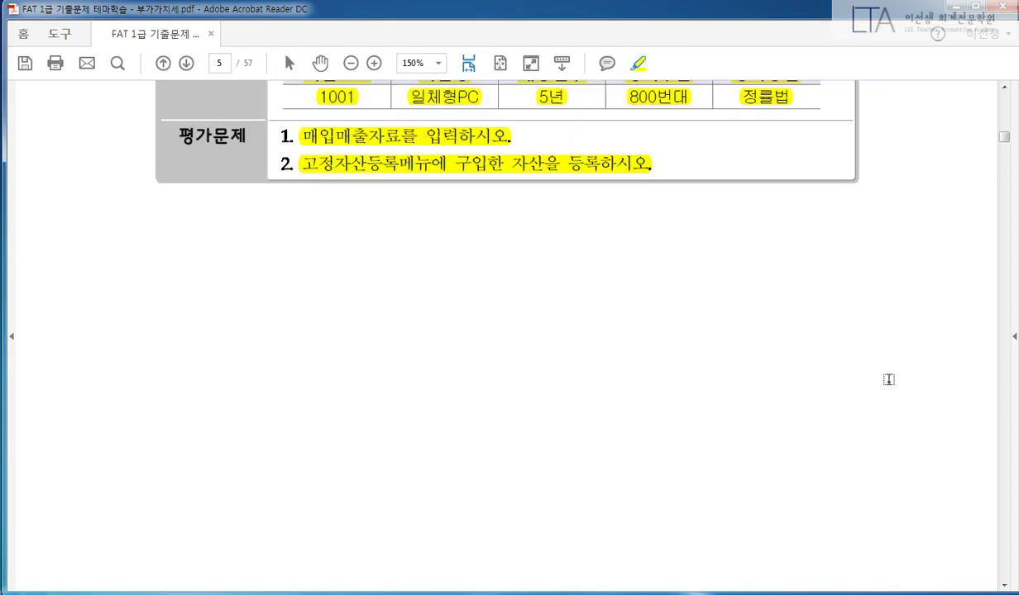
scroll(888, 379, "down", 10)
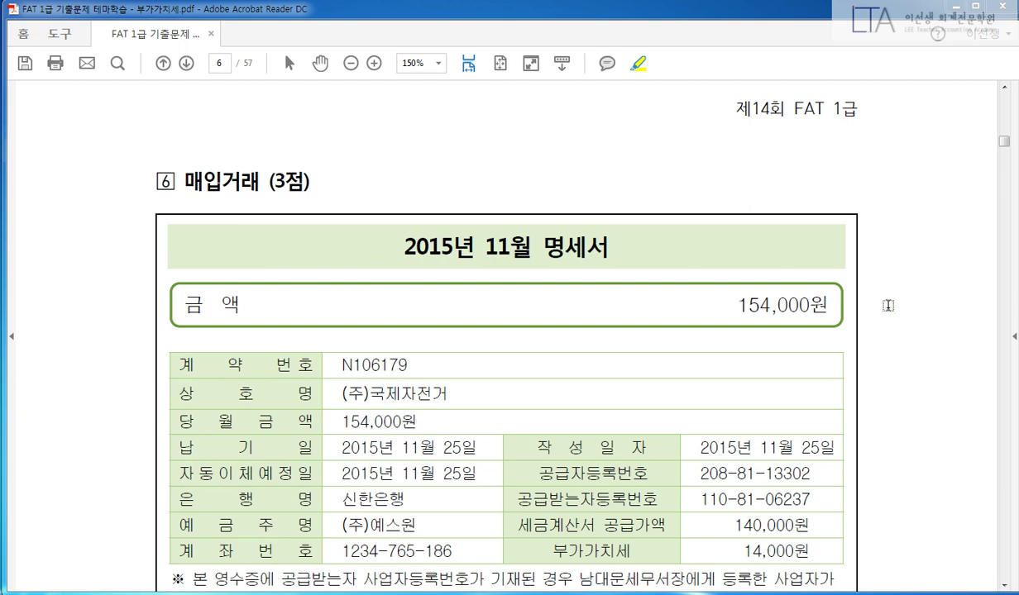
scroll(922, 328, "down", 3)
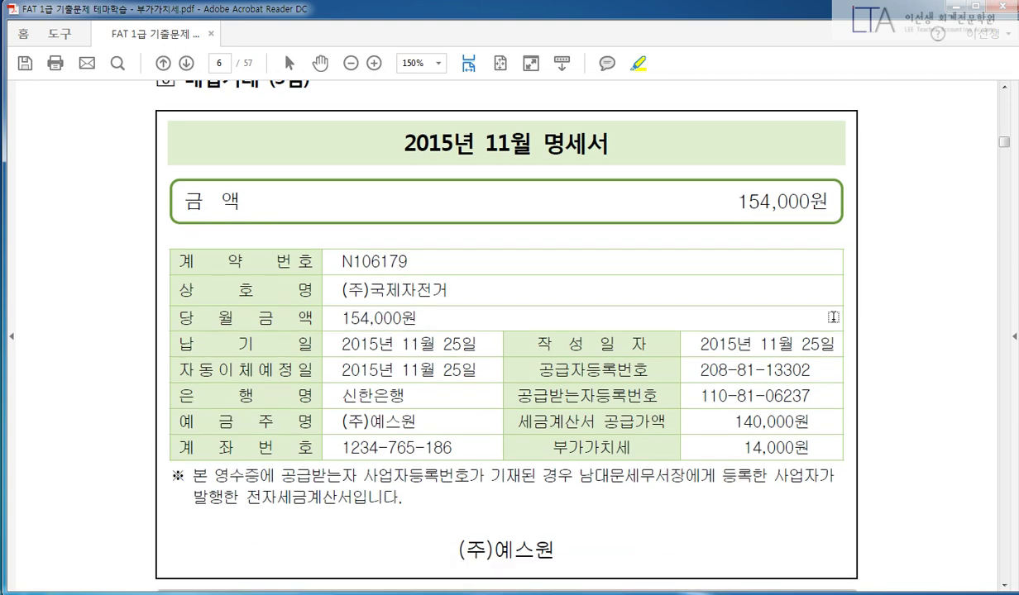
Step: Highlight problem 6's heading 매입거래 (3점), the electronic tax invoice note and the issuer (주)예스원 below it
scroll(802, 306, "up", 2)
left_click_drag(183, 147, 304, 149)
left_click(658, 225)
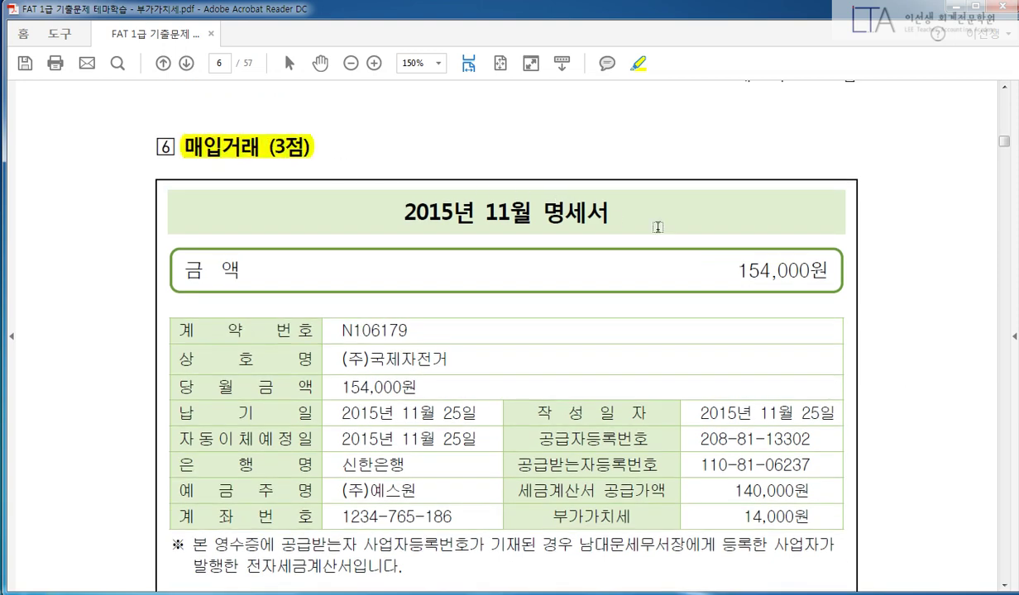
scroll(657, 225, "down", 6)
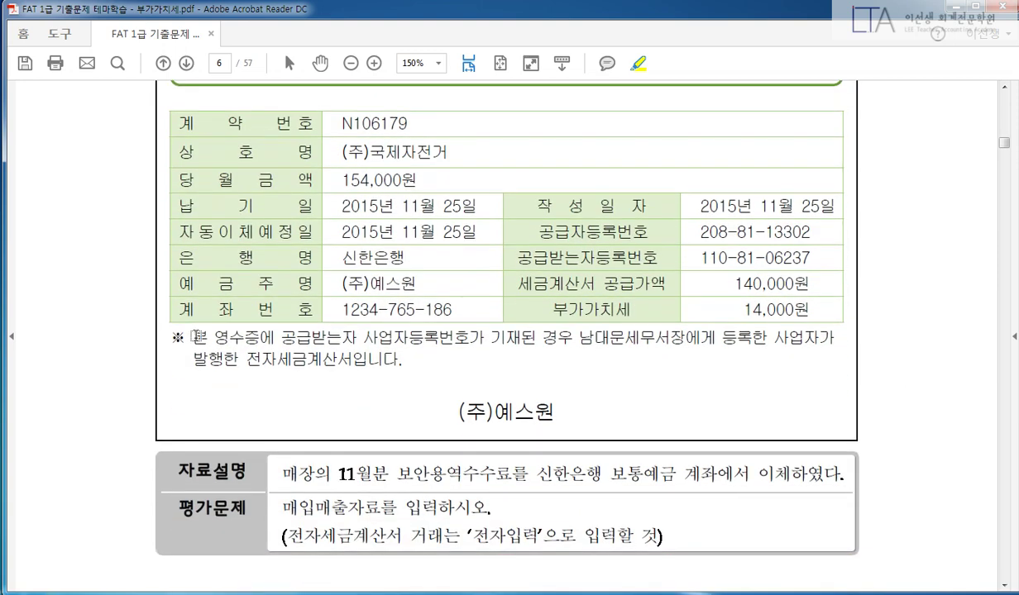
left_click_drag(189, 337, 830, 338)
left_click_drag(191, 360, 405, 360)
left_click_drag(454, 409, 563, 412)
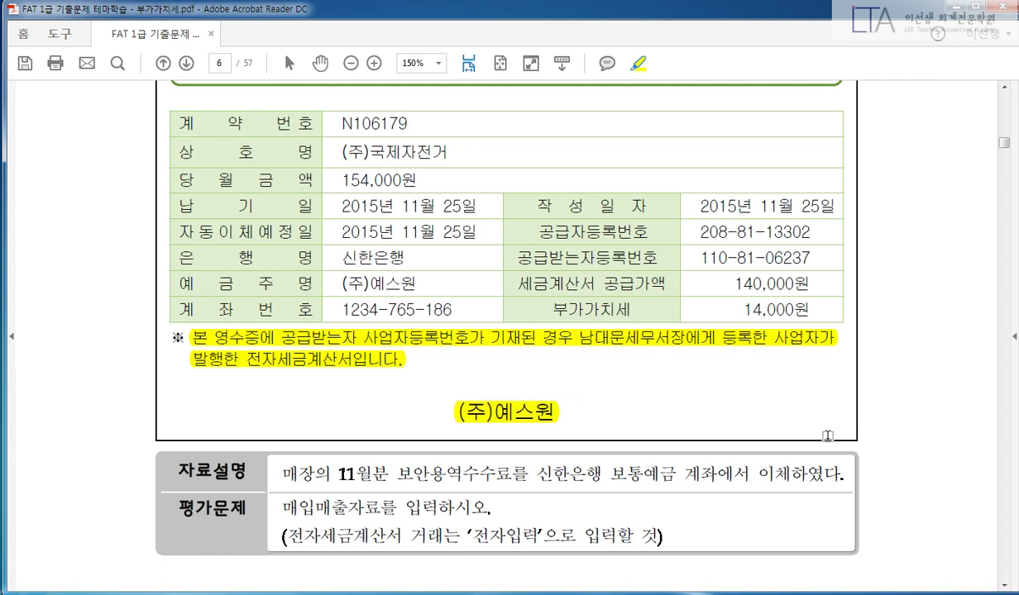
Step: Highlight the labels 세금계산서 공급가액 and 부가가치세, the account holder (주)예스원 and the 작성일자 value in the statement table
left_click_drag(508, 274, 641, 277)
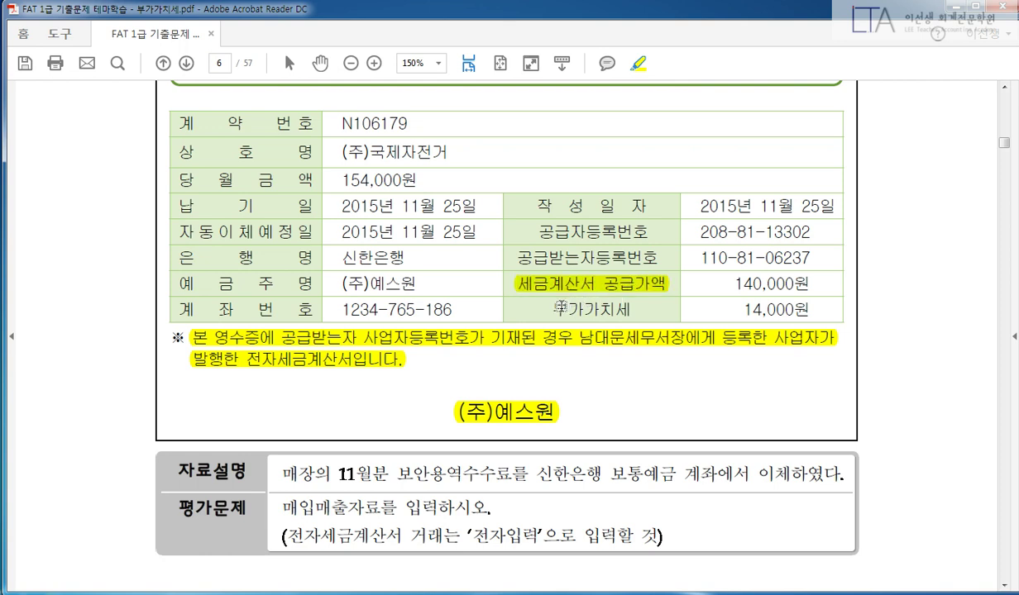
left_click_drag(546, 306, 643, 307)
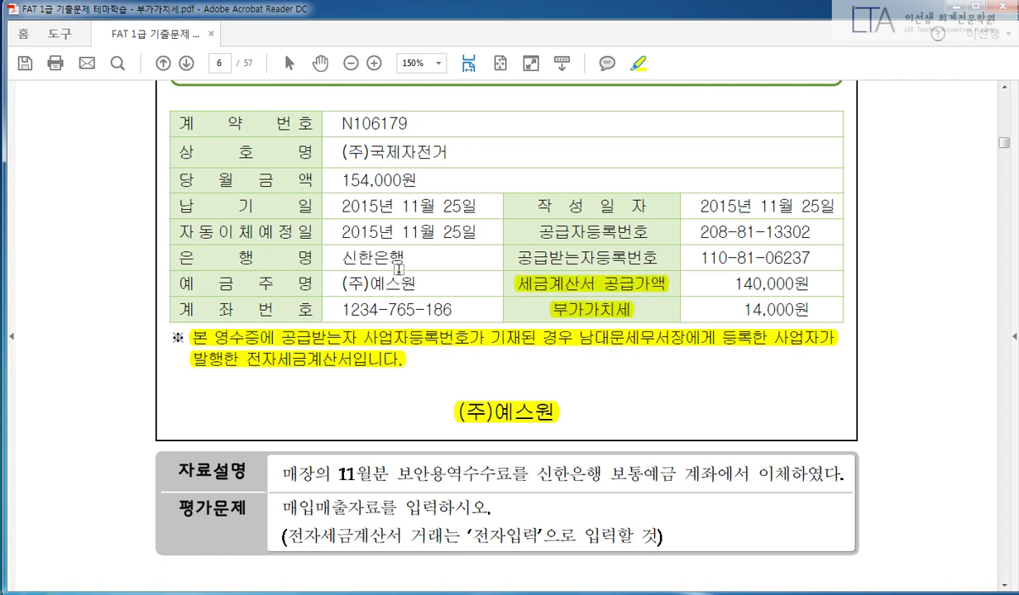
left_click_drag(422, 289, 335, 284)
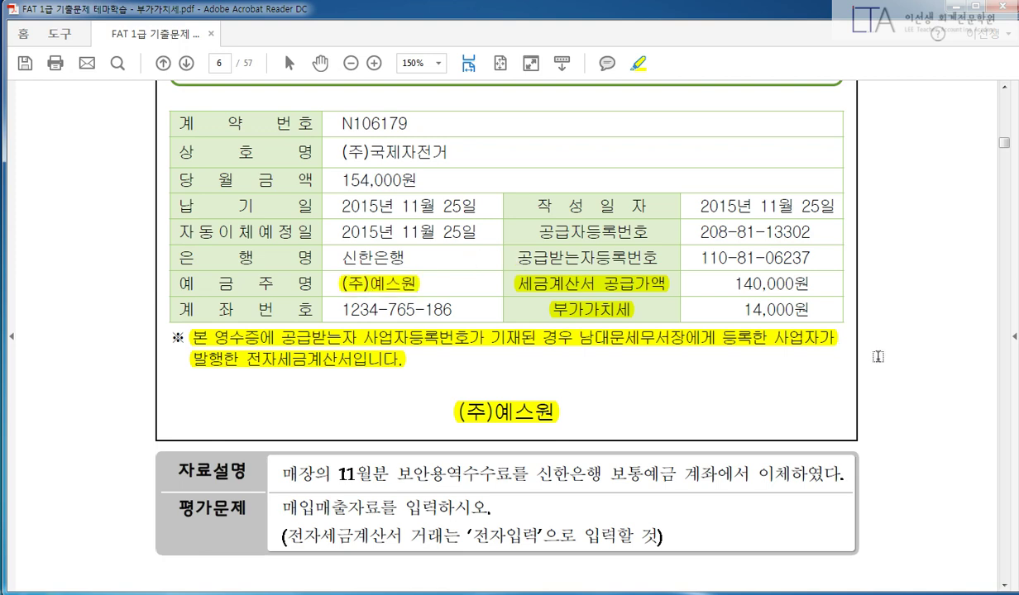
left_click_drag(674, 200, 834, 202)
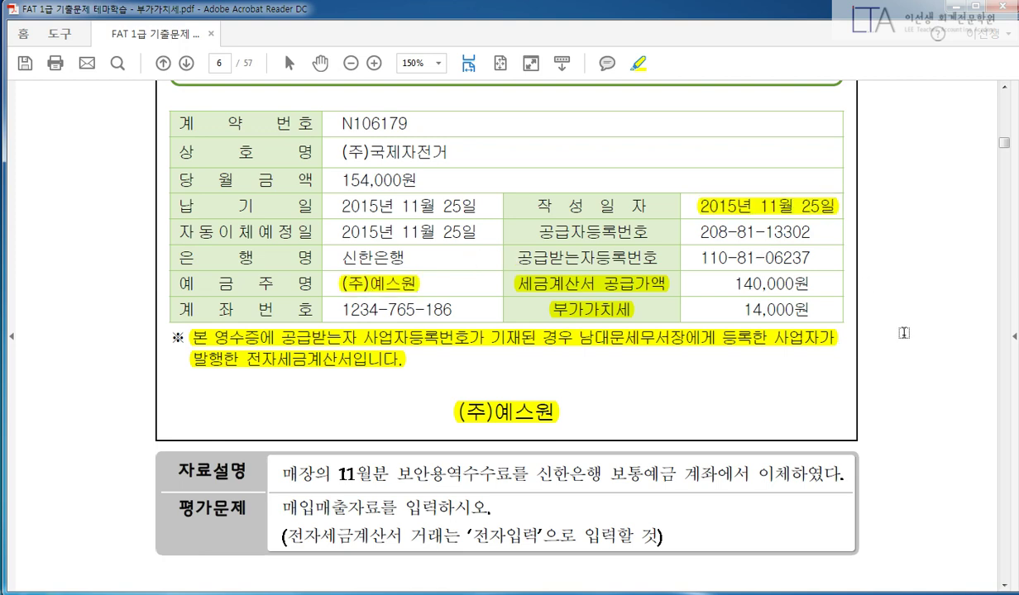
Step: Highlight the supply amount 140,000원 and the VAT amount 14,000원 in the statement table
scroll(870, 320, "down", 1)
scroll(870, 320, "up", 4)
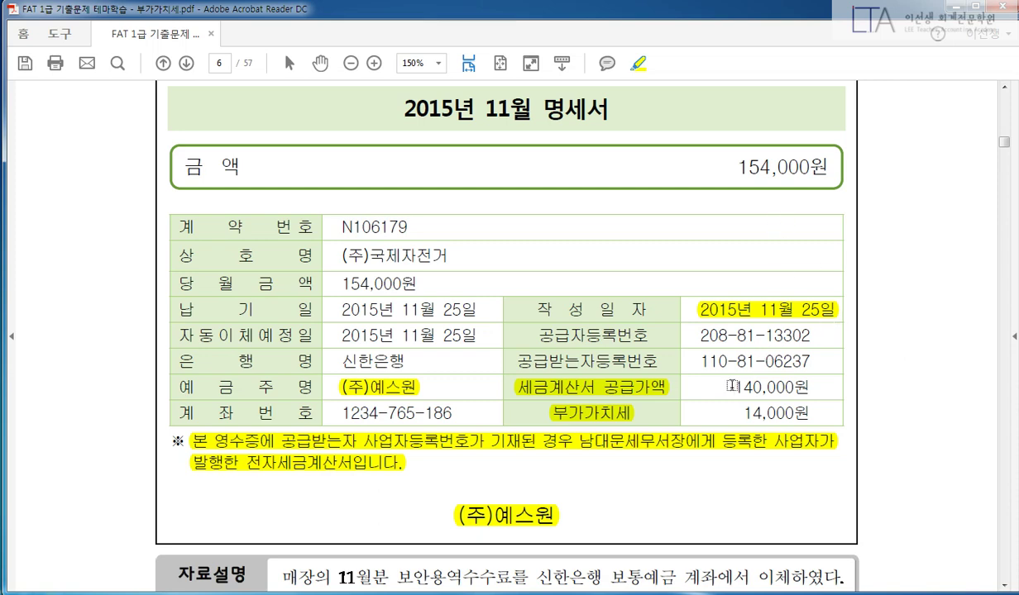
left_click_drag(731, 386, 787, 386)
left_click_drag(711, 412, 788, 411)
scroll(946, 420, "down", 1)
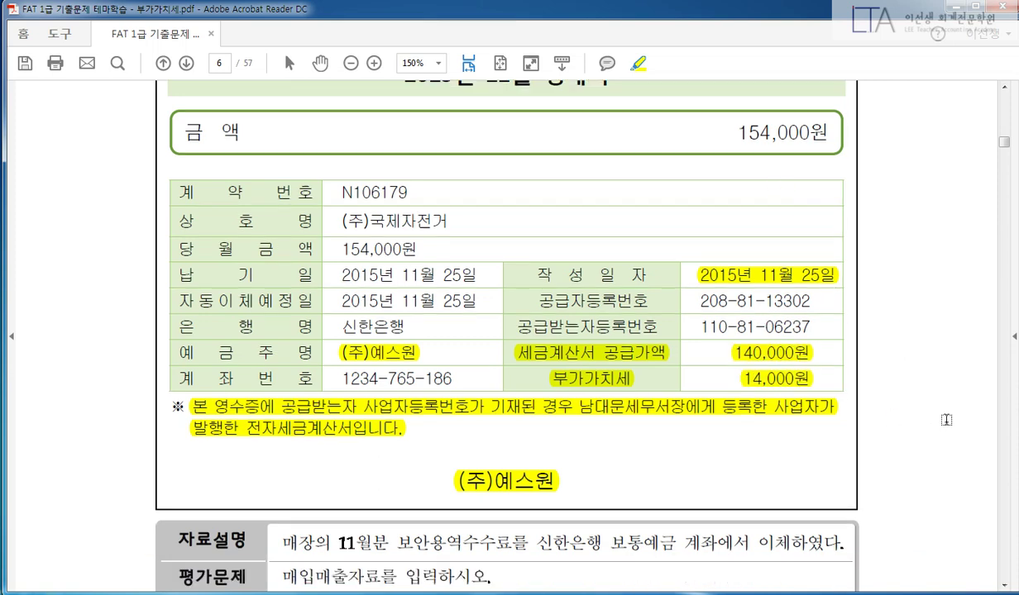
Step: Highlight 전자입력 in 평가문제 and 보안용역수수료 and 신한은행 보통예금 계좌 in 자료설명
scroll(946, 420, "down", 3)
scroll(893, 401, "down", 1)
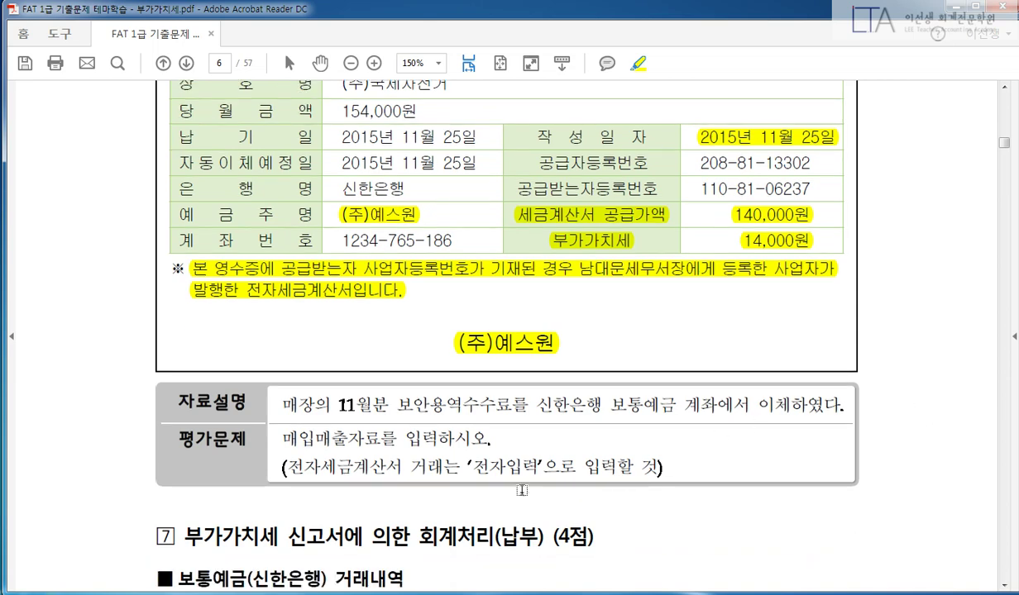
mouse_move(487, 467)
left_mouse_down()
mouse_move(539, 467)
mouse_move(487, 467)
left_mouse_up()
left_click_drag(397, 405, 718, 405)
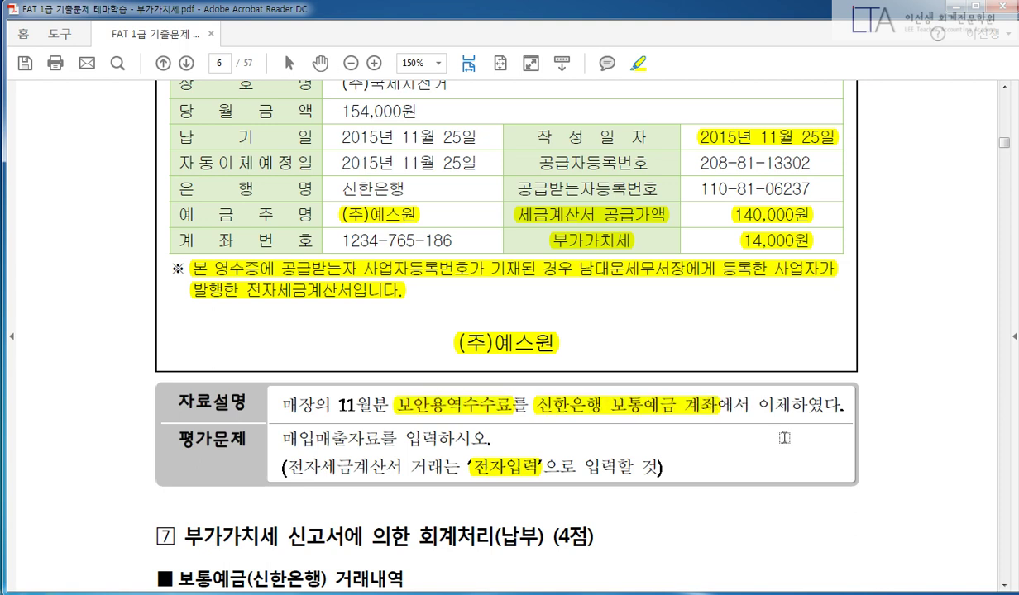
scroll(784, 439, "up", 2)
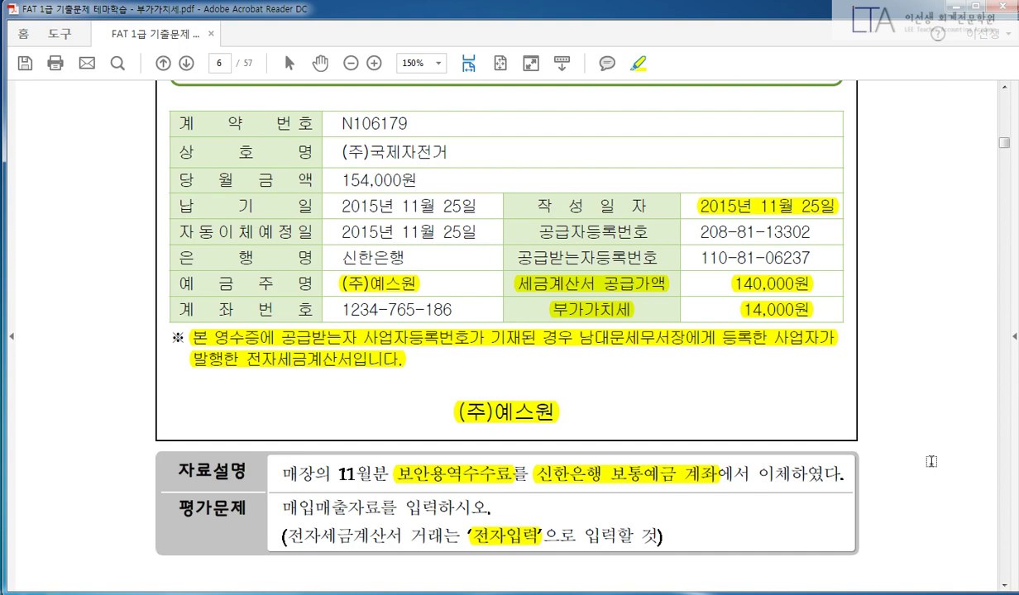
Step: Switch to the accounting program and start a 과세 purchase entry in 매입매출전표입력 dated November 25
left_click(368, 594)
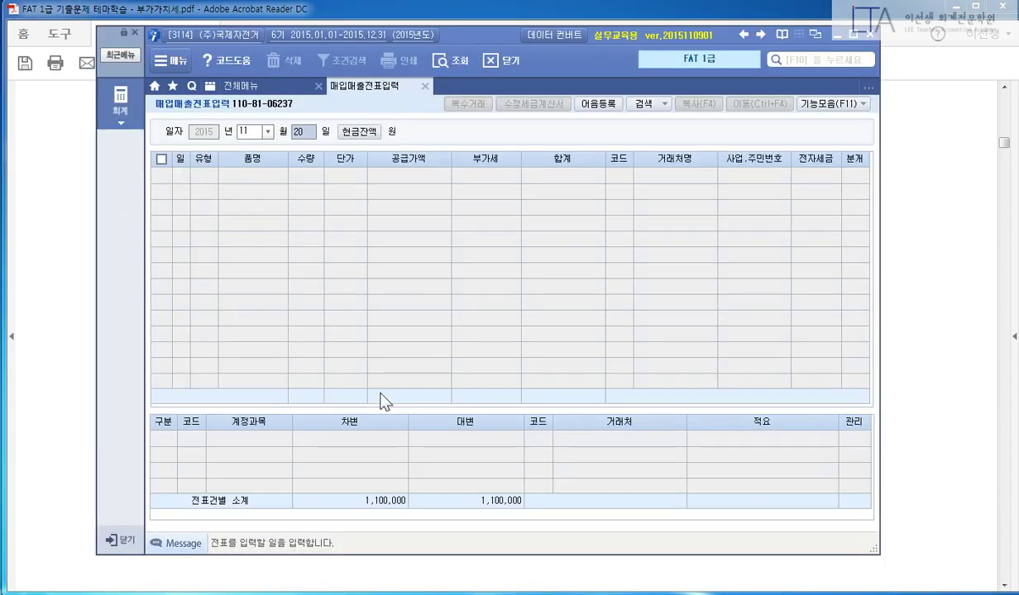
type("25")
key("Return")
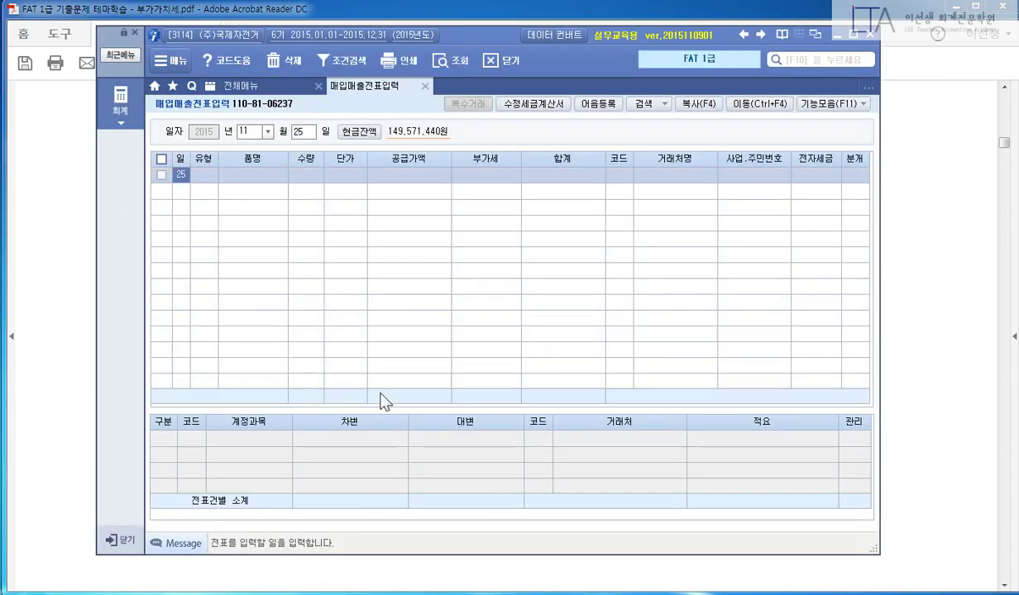
key("Return")
type("11")
key("Return")
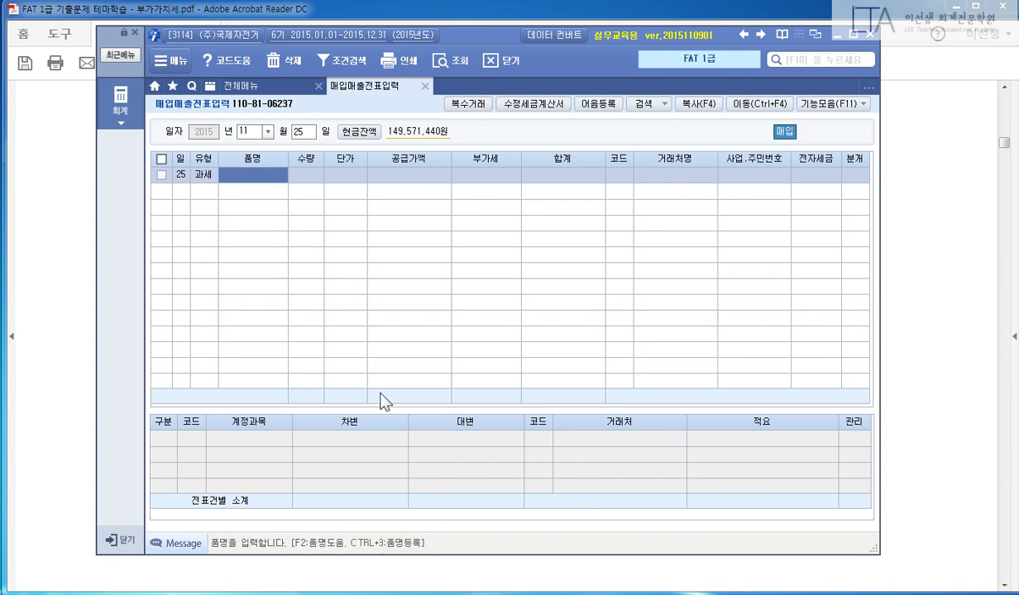
Step: Enter 보안용역수수료 as the item name with a supply amount of 140,000, accepting the calculated VAT
type("보매")
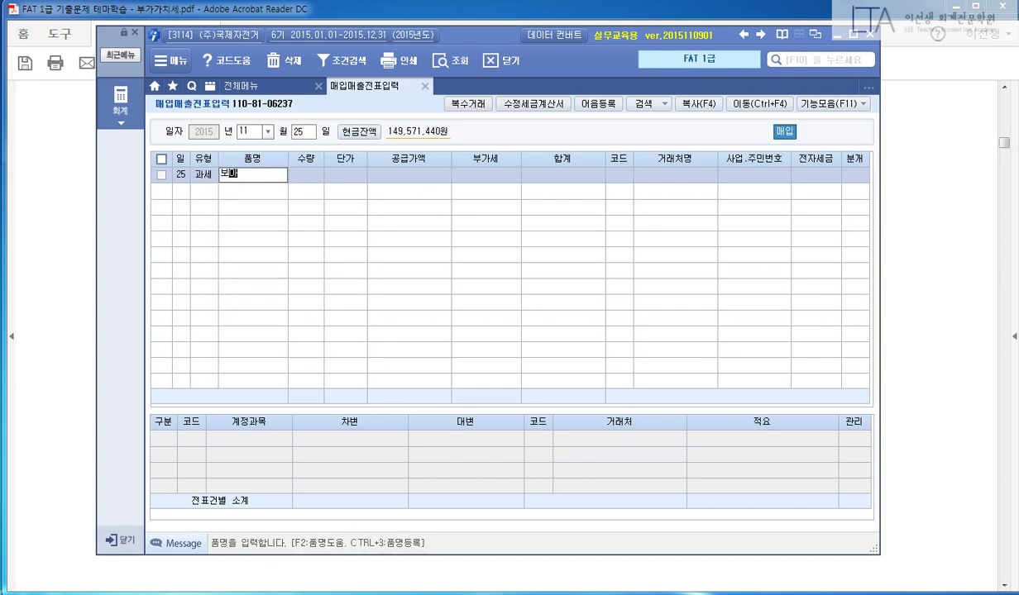
type("용역수수료")
key("Return")
key("Return")
key("Return")
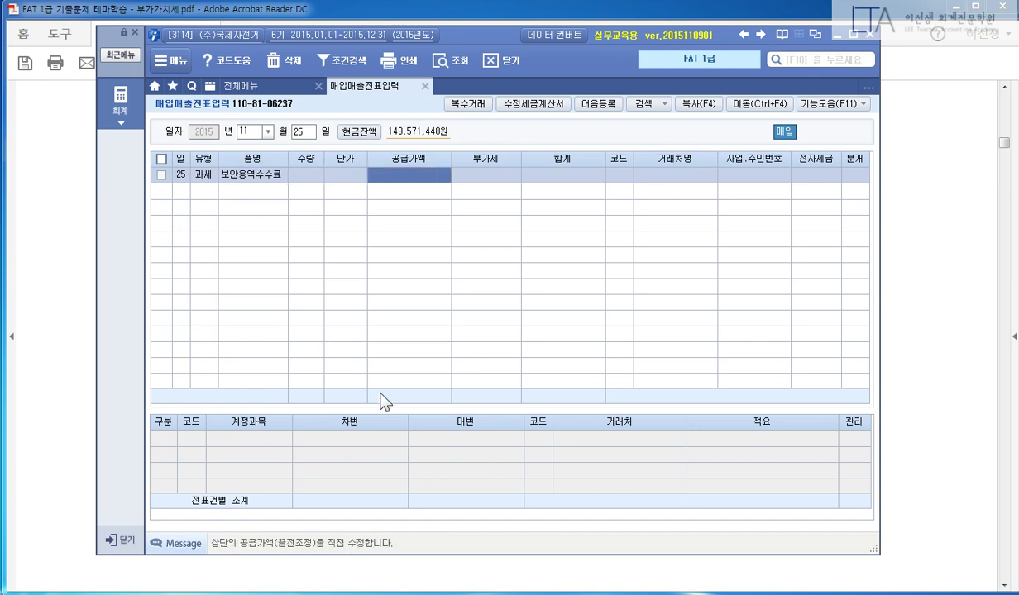
type("140000")
key("Return")
key("Return")
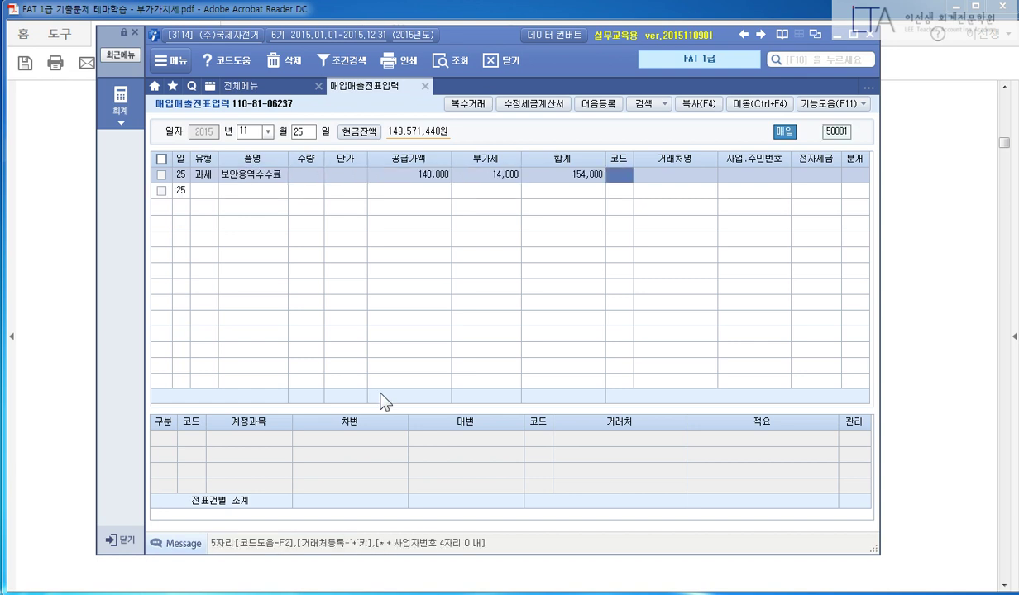
Step: Set the supplier to (주)예스원, the electronic tax invoice to 전자입력 and the journal type to 혼합
type("예스")
key("Return")
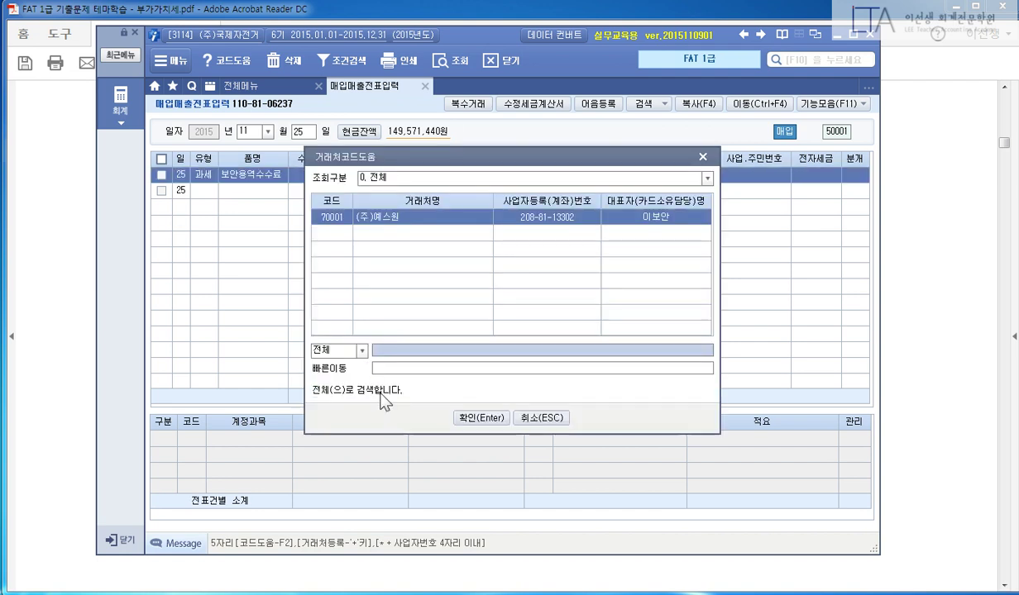
key("Return")
type("1")
key("Return")
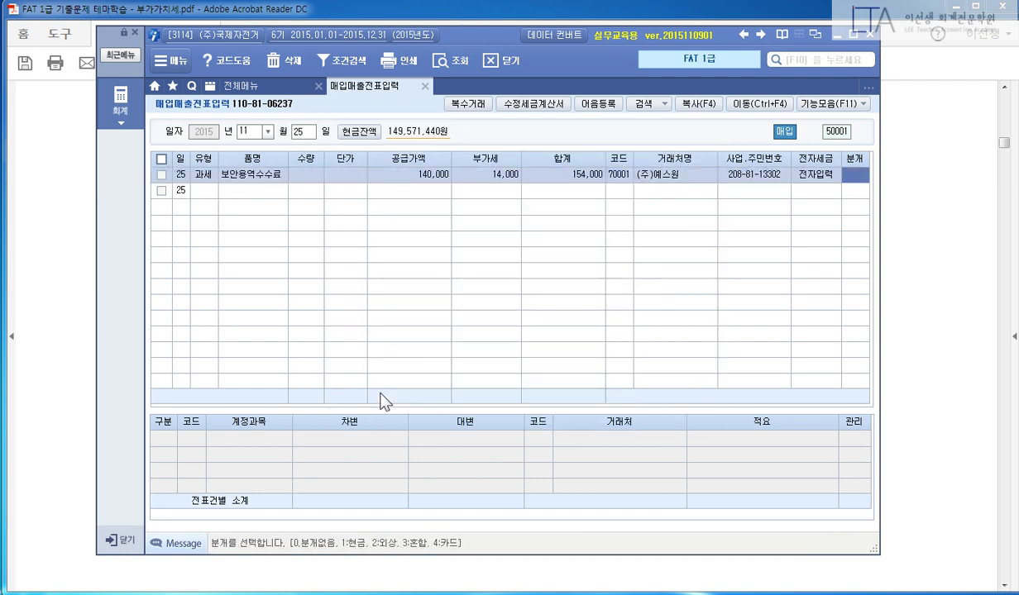
type("3")
key("Return")
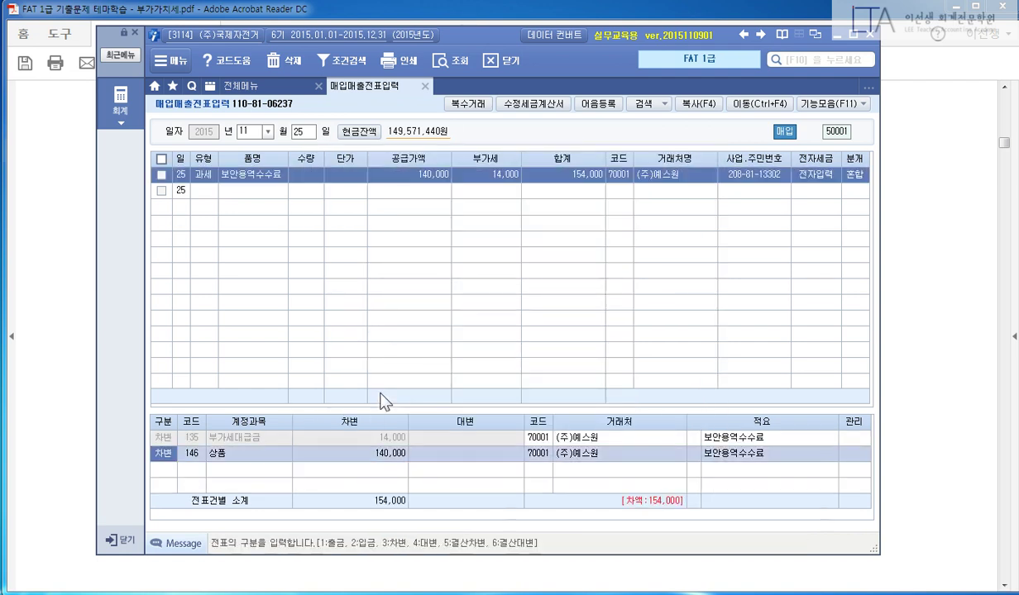
Step: Change the 140,000 debit line's account to 831 지급수수료 and complete that line
type("831")
key("Return")
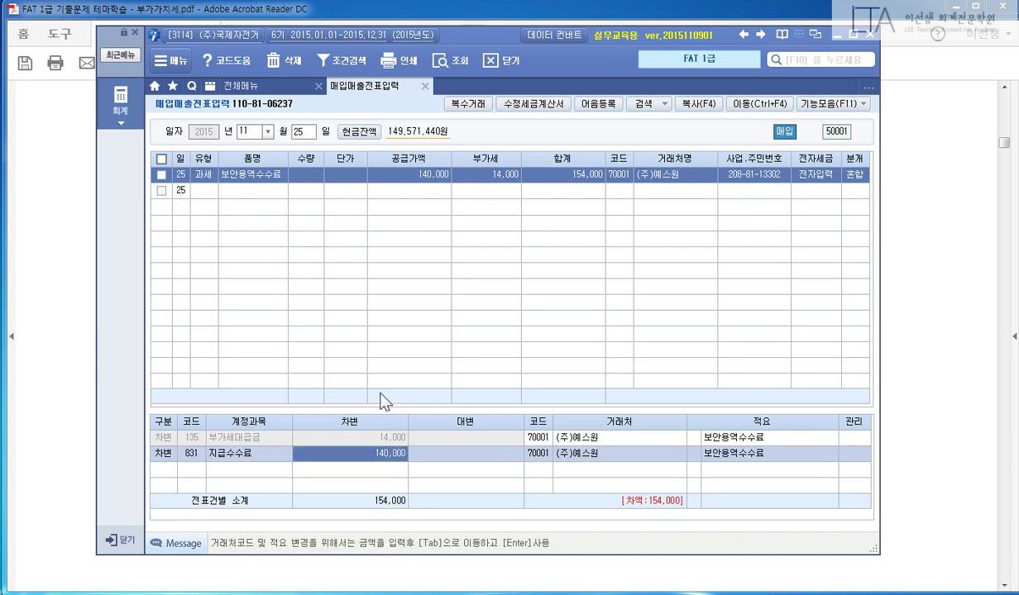
key("Return")
Step: Add a credit line for account 103 보통예금 of 154,000 with 신한은행 as the counterparty and complete the entry
type("4")
key("Return")
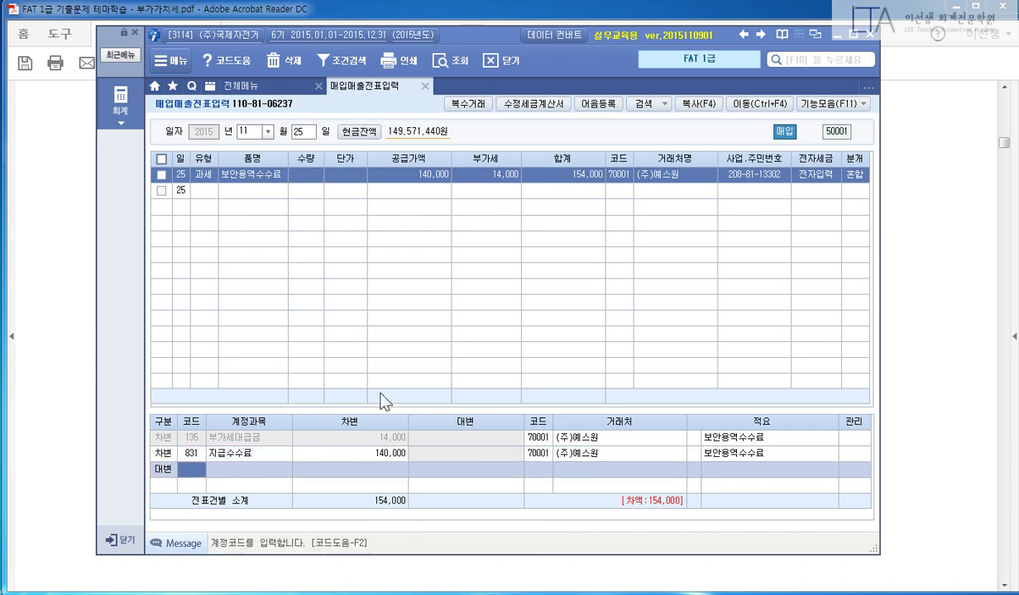
type("103")
key("Return")
type("1540000")
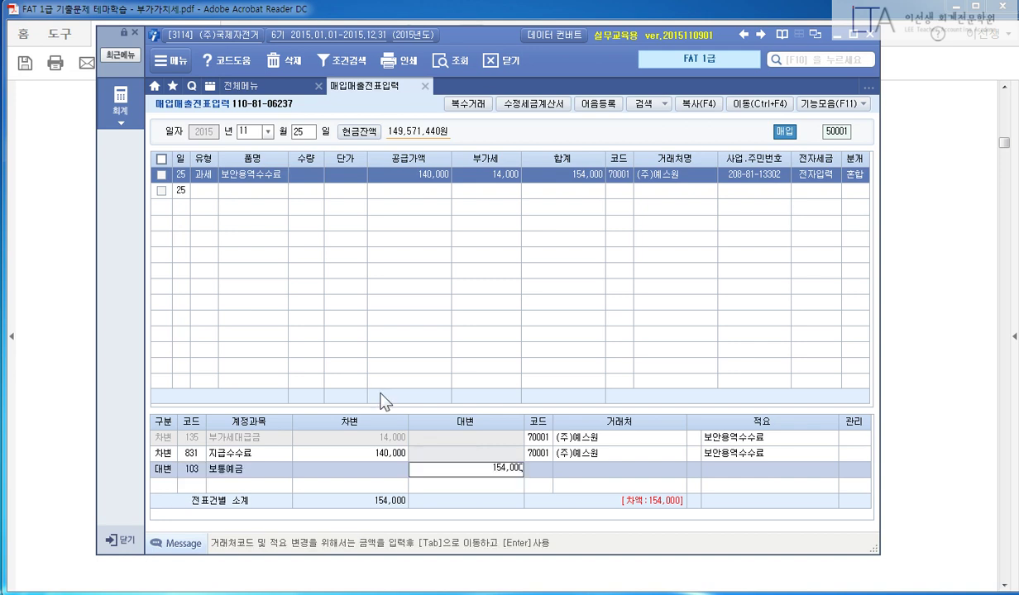
key("Return")
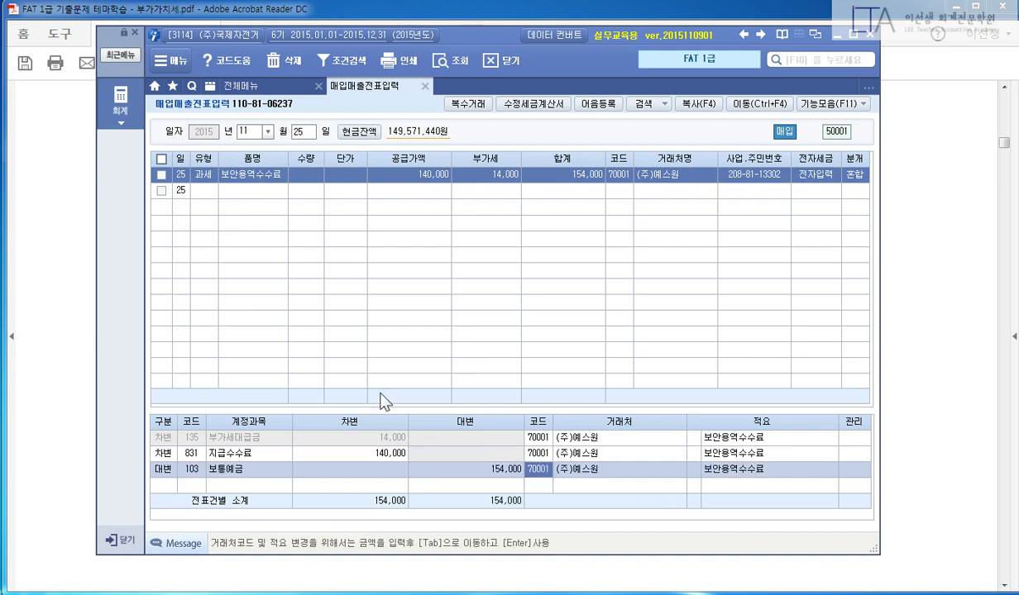
type("신한")
key("Return")
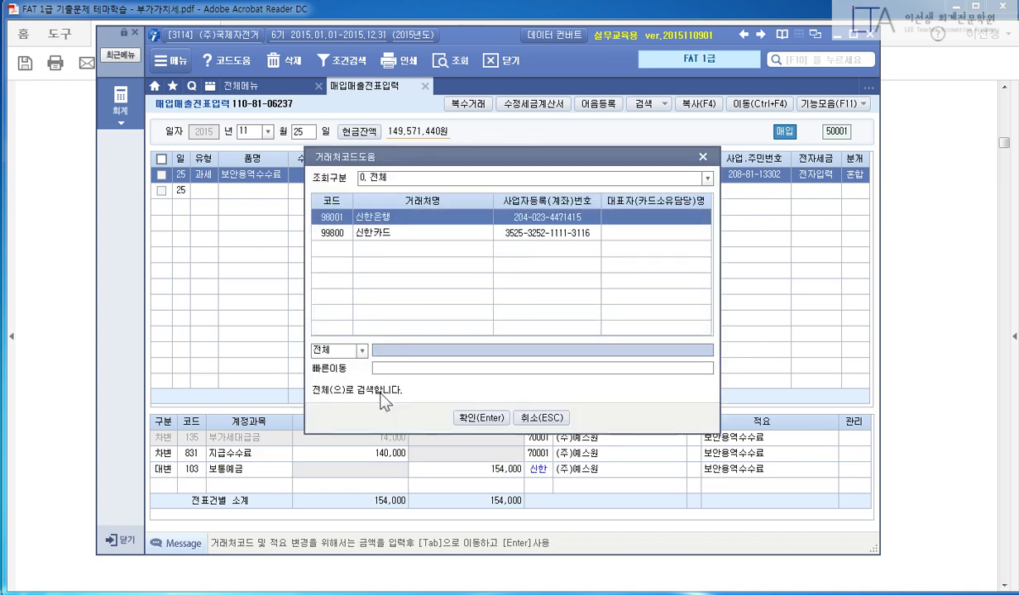
key("Return")
key("Return")
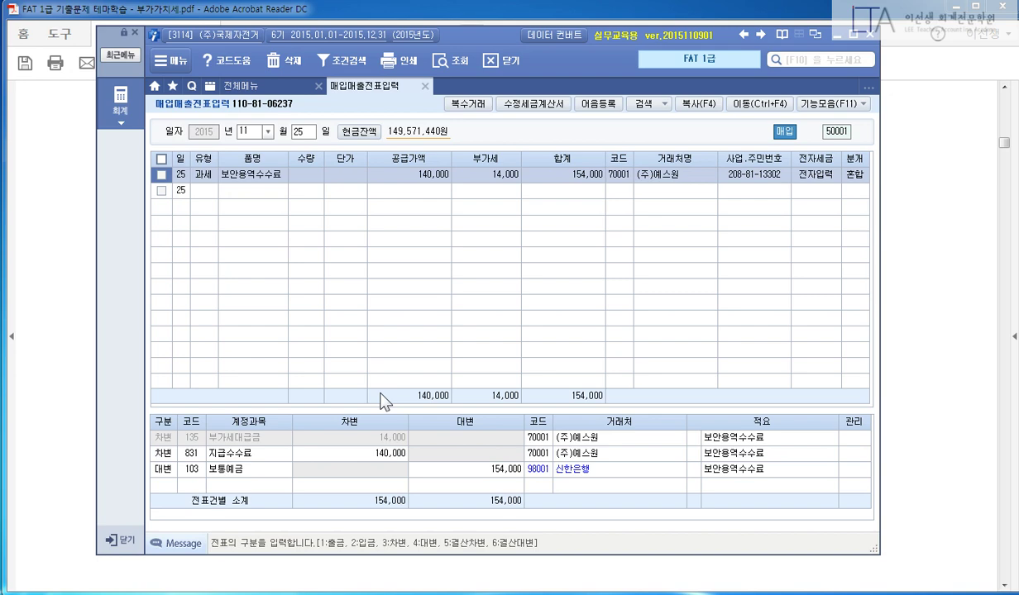
Step: Switch to the exam PDF and highlight problem 7's title and the sentence in its 평가문제 row
left_click(885, 290)
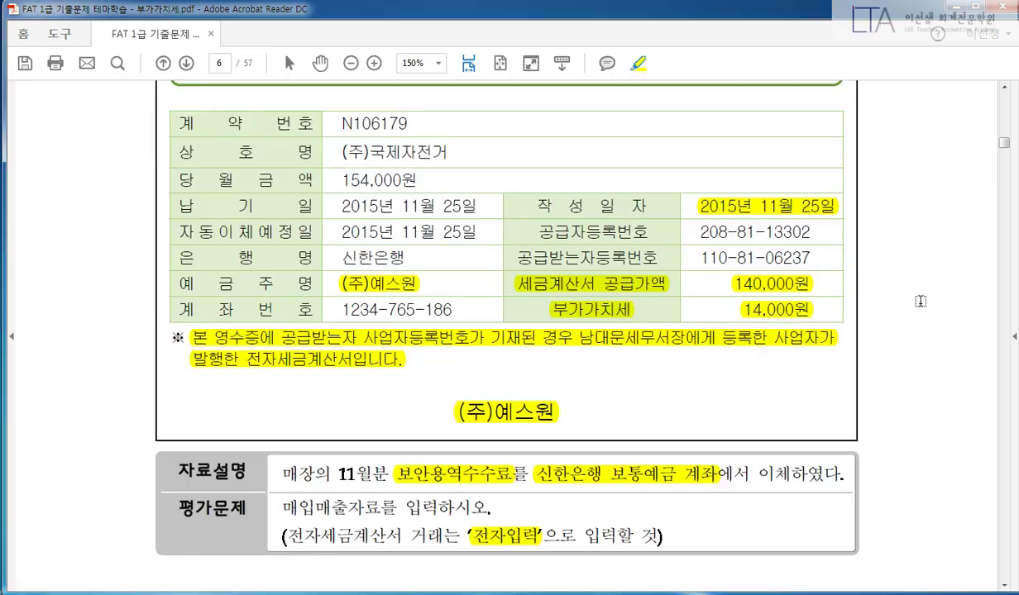
scroll(895, 389, "down", 2)
scroll(896, 389, "down", 5)
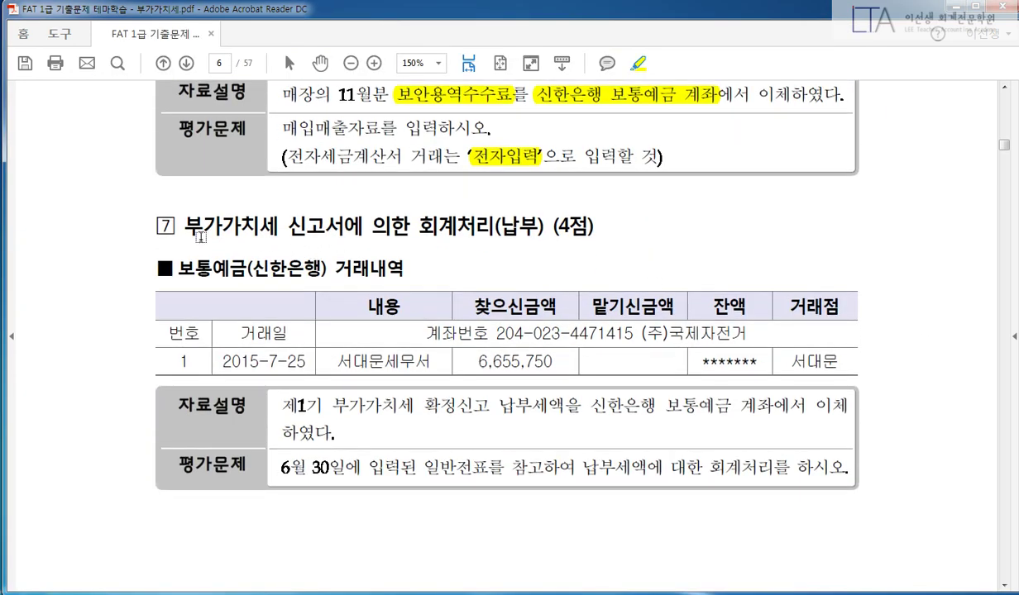
left_click_drag(190, 227, 601, 229)
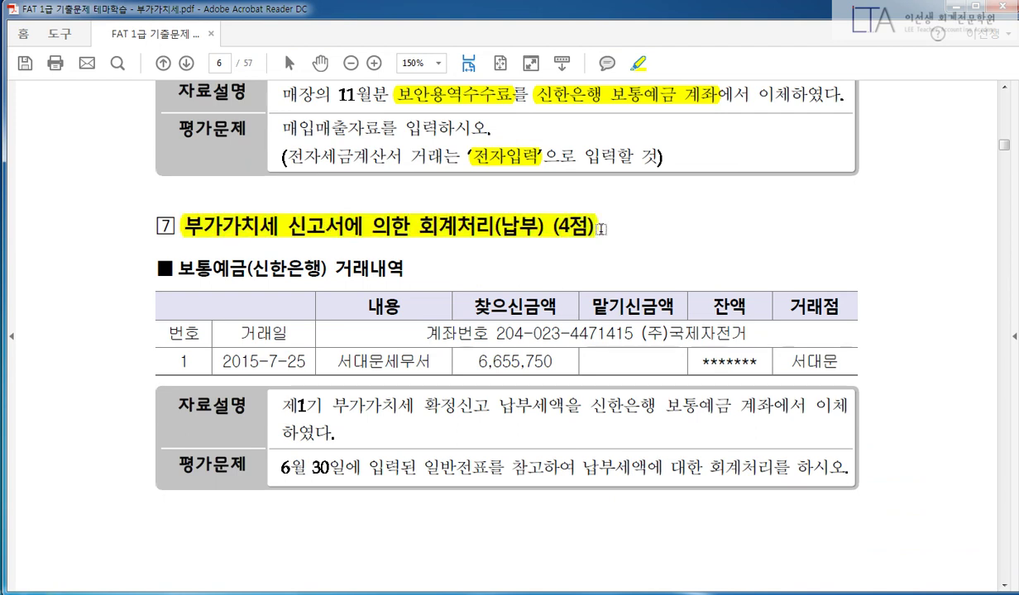
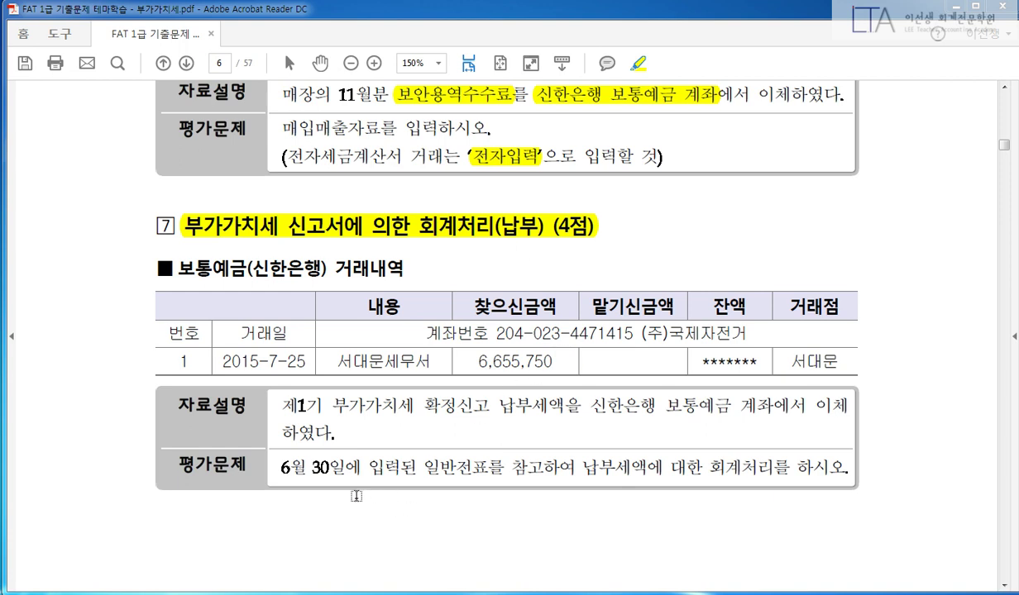
left_click_drag(285, 468, 920, 459)
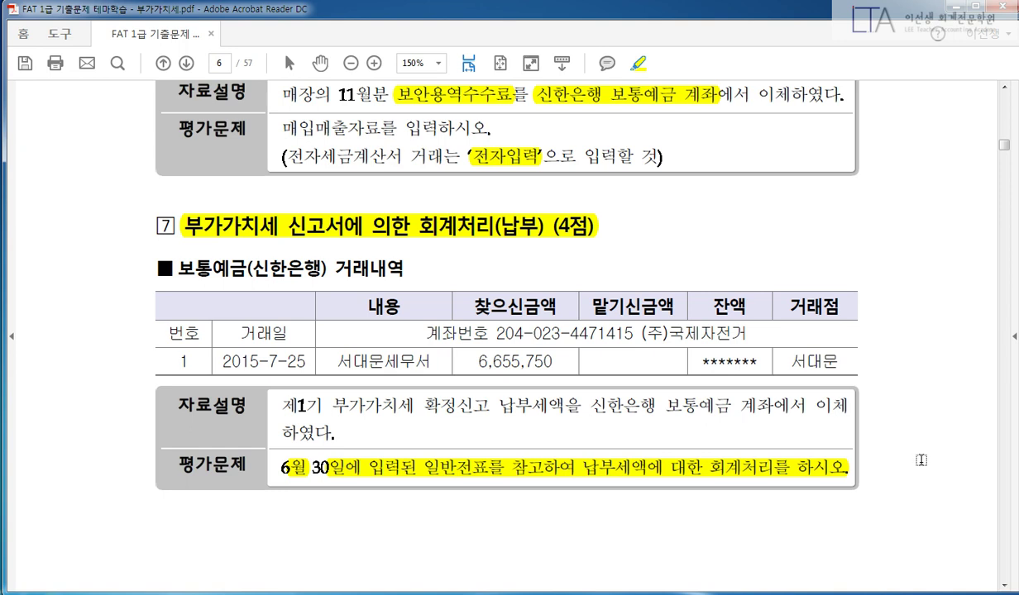
Step: Highlight the 보통예금(신한은행) 거래내역 heading, 찾으신금액, 6,655,750, 서대문세무서 and 2015-7-25 in problem 7
scroll(920, 460, "down", 1)
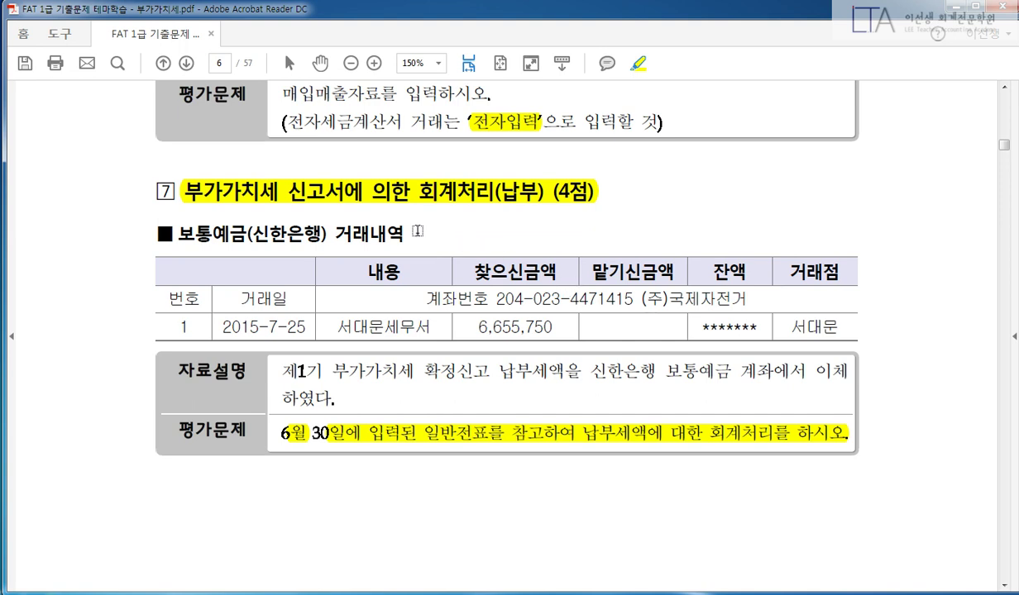
left_click_drag(404, 234, 205, 235)
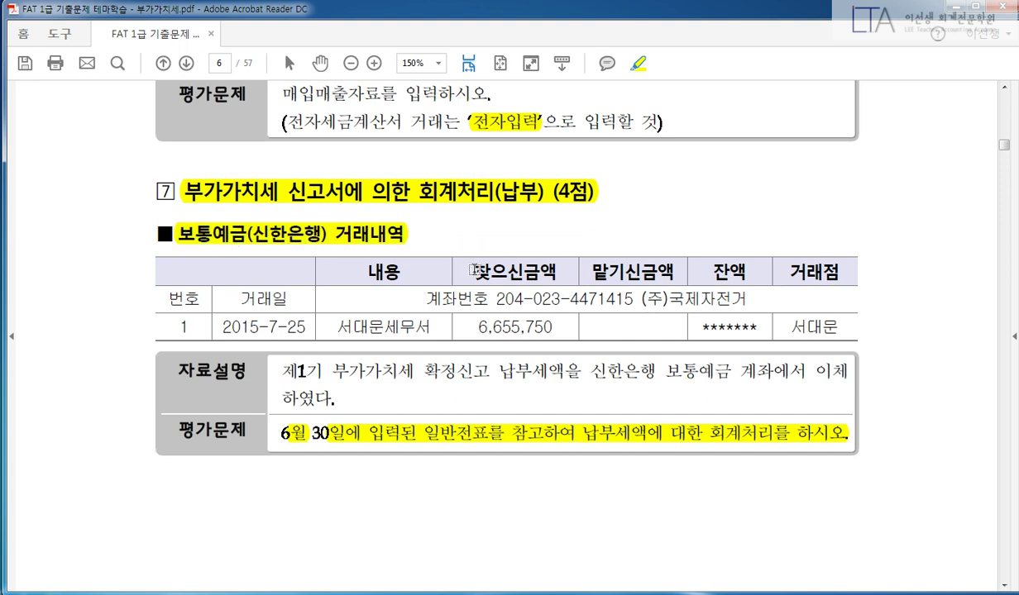
left_click_drag(454, 263, 550, 267)
left_click_drag(570, 326, 453, 327)
left_click_drag(329, 328, 428, 328)
left_click_drag(313, 327, 211, 328)
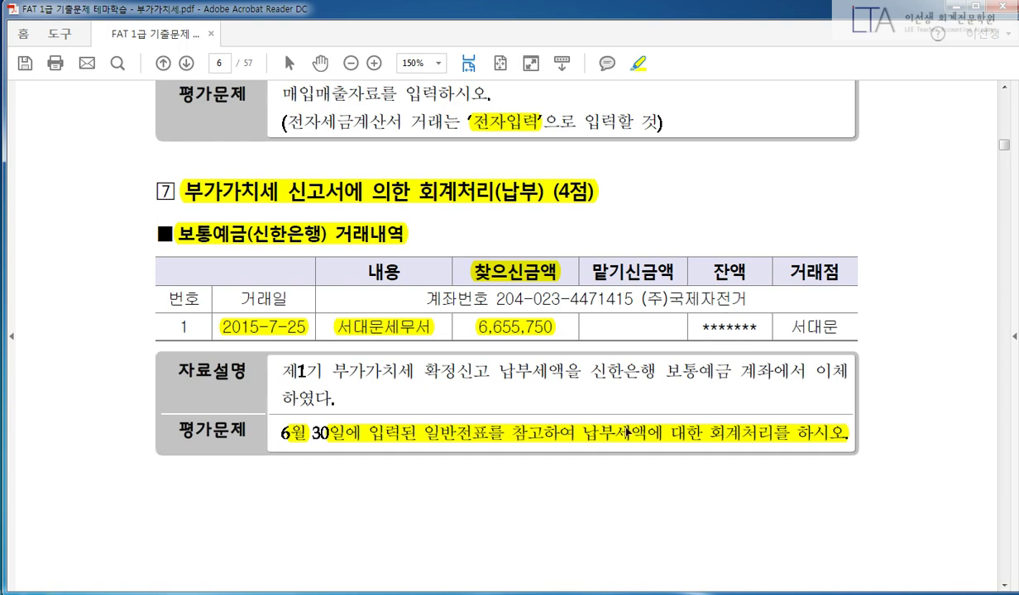
Step: Switch to the accounting program, load the June 30 vouchers in 일반전표입력 and select the existing VAT voucher
key("alt+Tab")
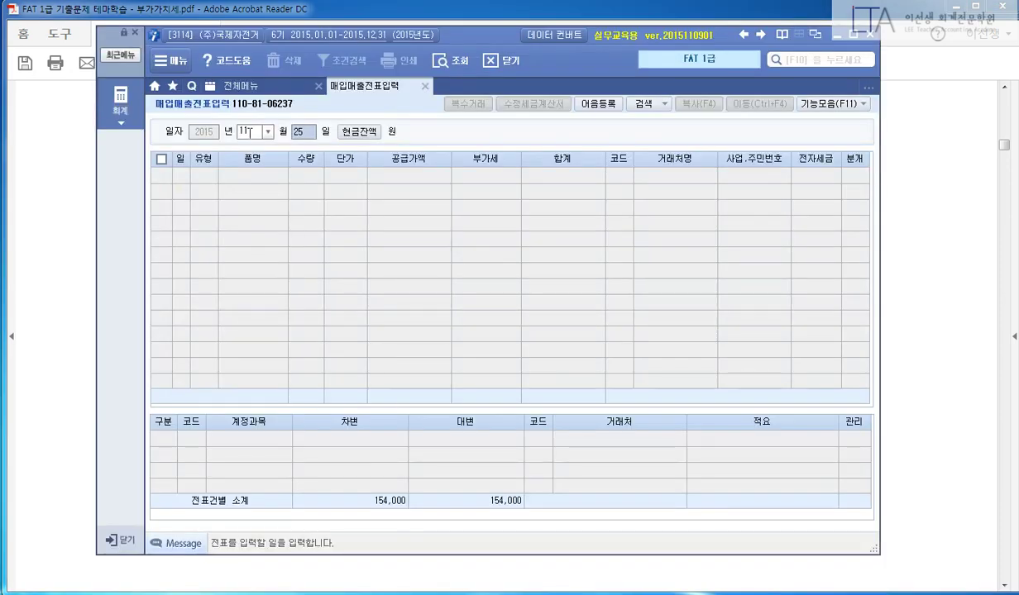
left_click(267, 87)
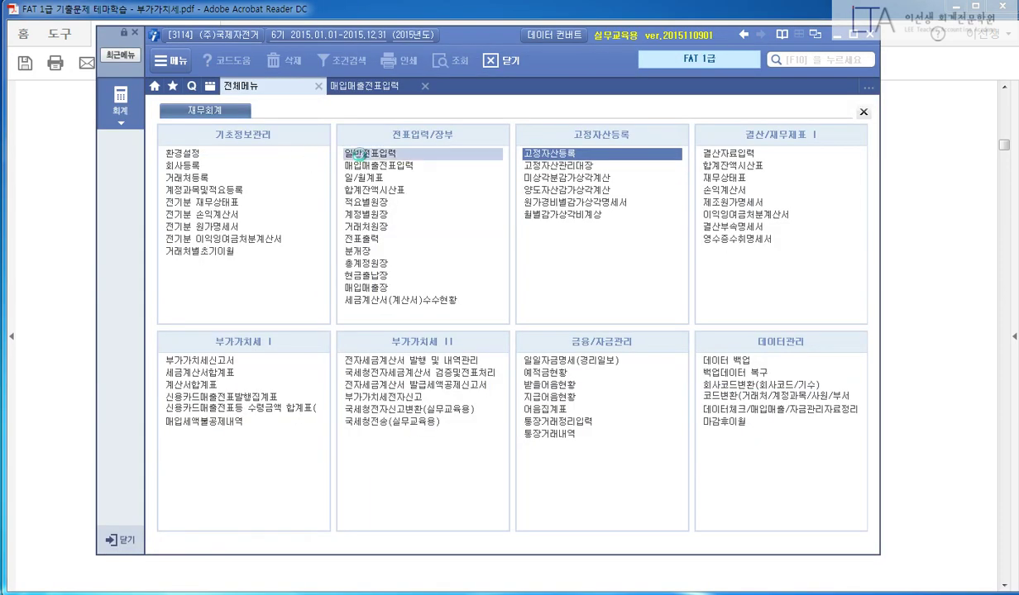
left_click(345, 153)
type("6")
key("Return")
type("30")
key("Return")
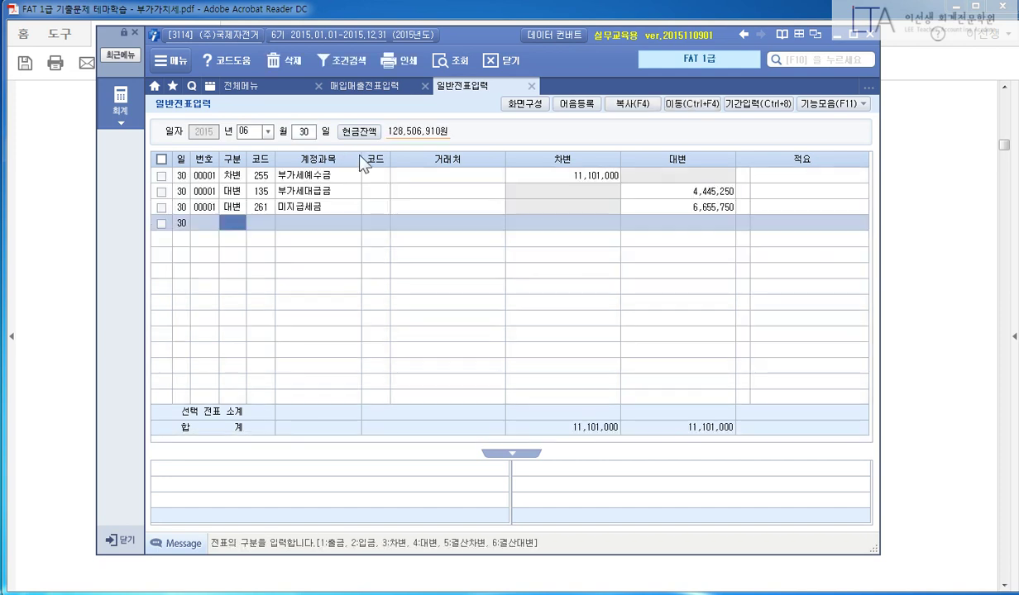
left_click(339, 180)
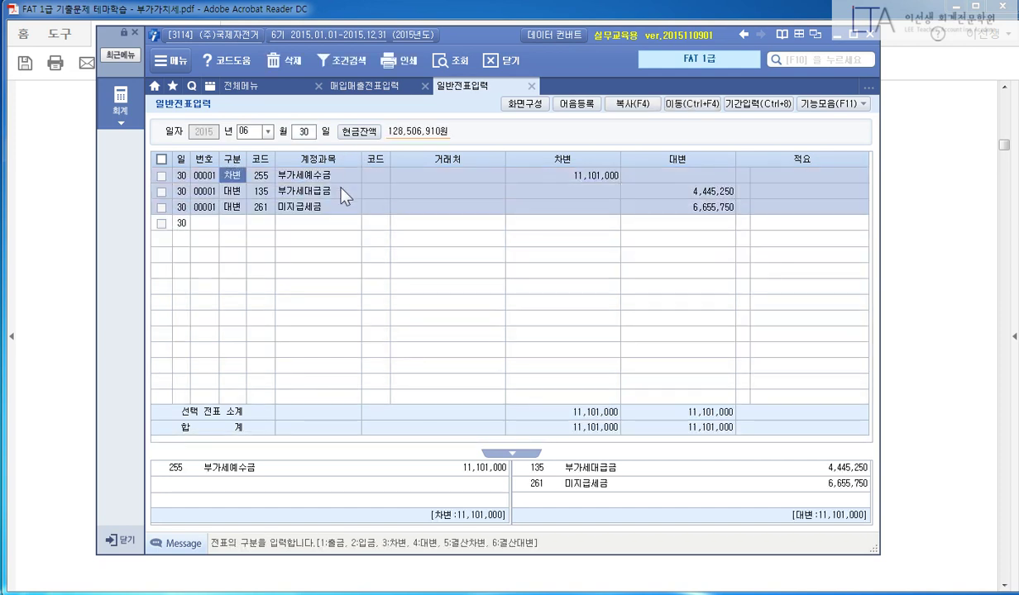
Step: Box the voucher's journal summary and its 미지급세금 line with red screen annotations, and clear the markings
left_click_drag(135, 444, 910, 514)
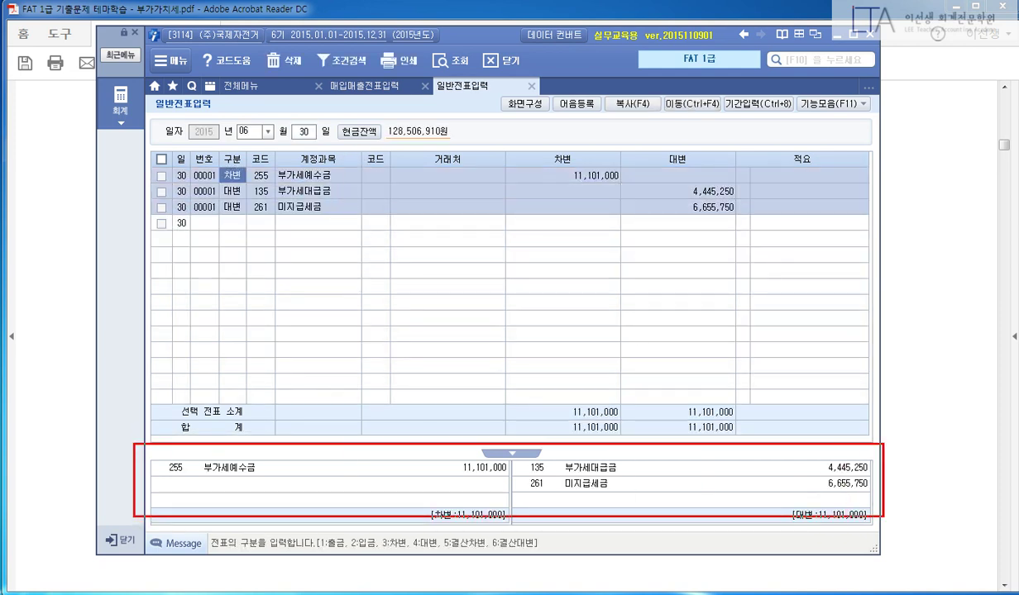
left_click_drag(523, 473, 884, 498)
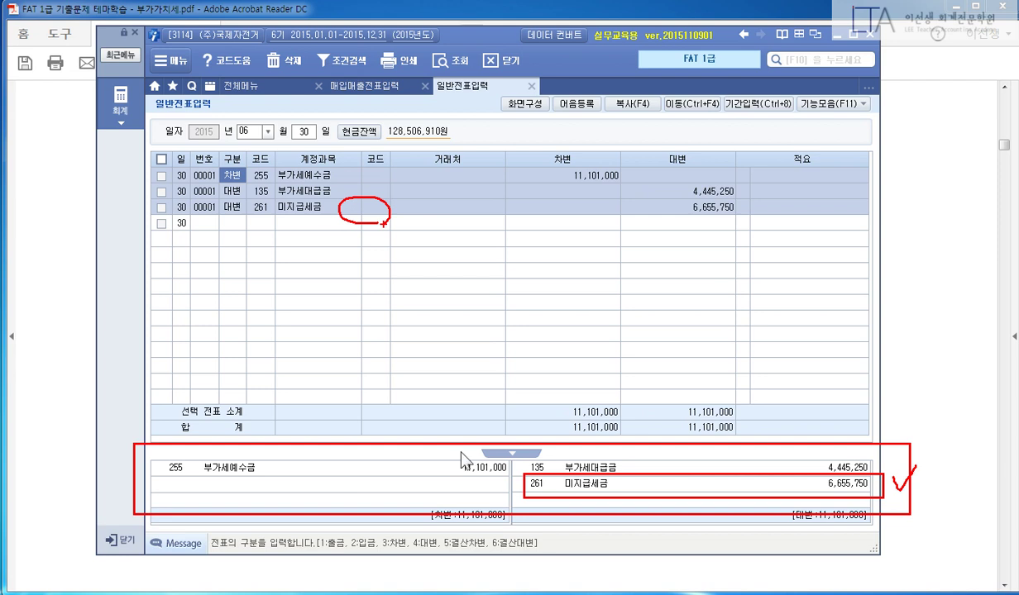
key("Escape")
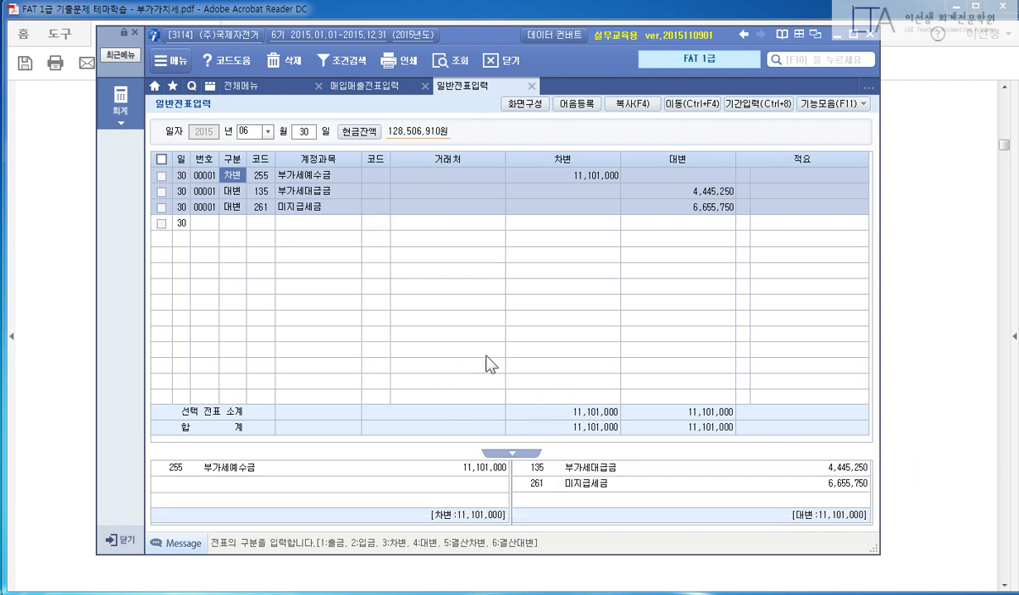
Step: Change the 일반전표입력 date to July 25
key("Escape")
type("07")
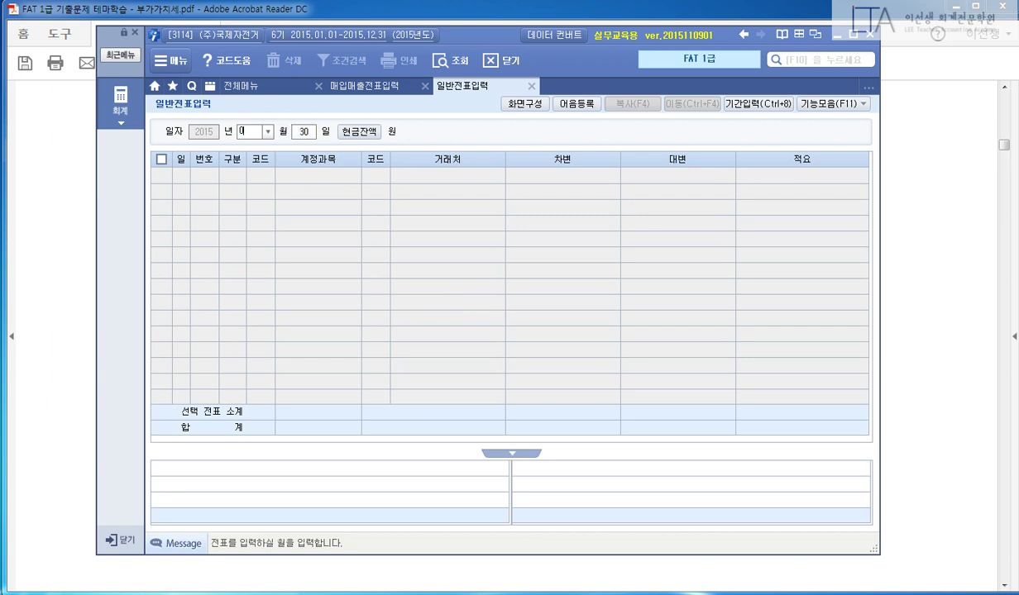
key("Return")
type("25")
key("Return")
key("Return")
Step: Enter a debit line for account 261 미지급세금 of 6,655,750 without a counterparty
type("3")
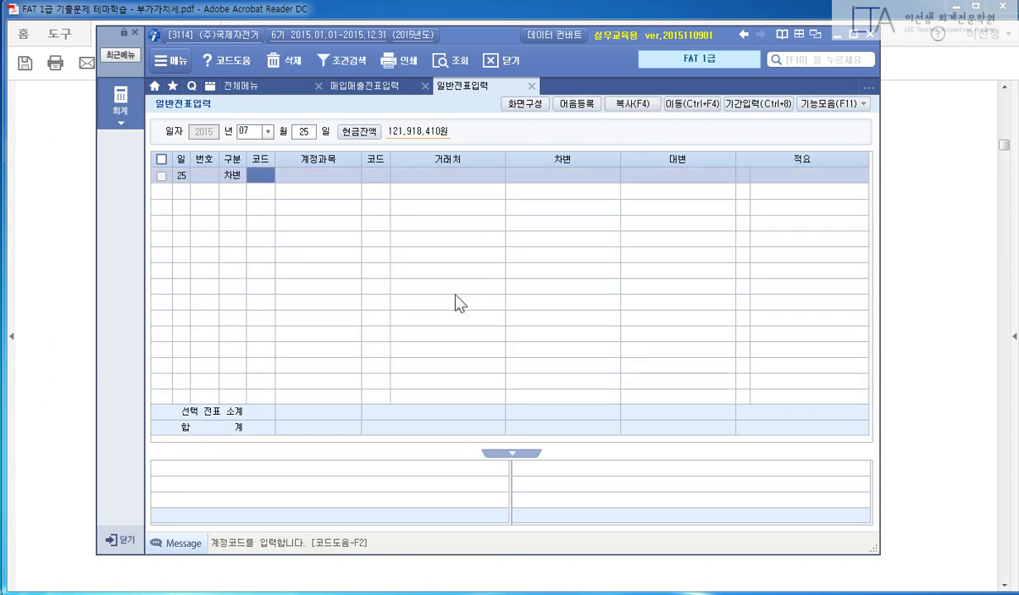
type("261")
key("Return")
key("Return")
key("Return")
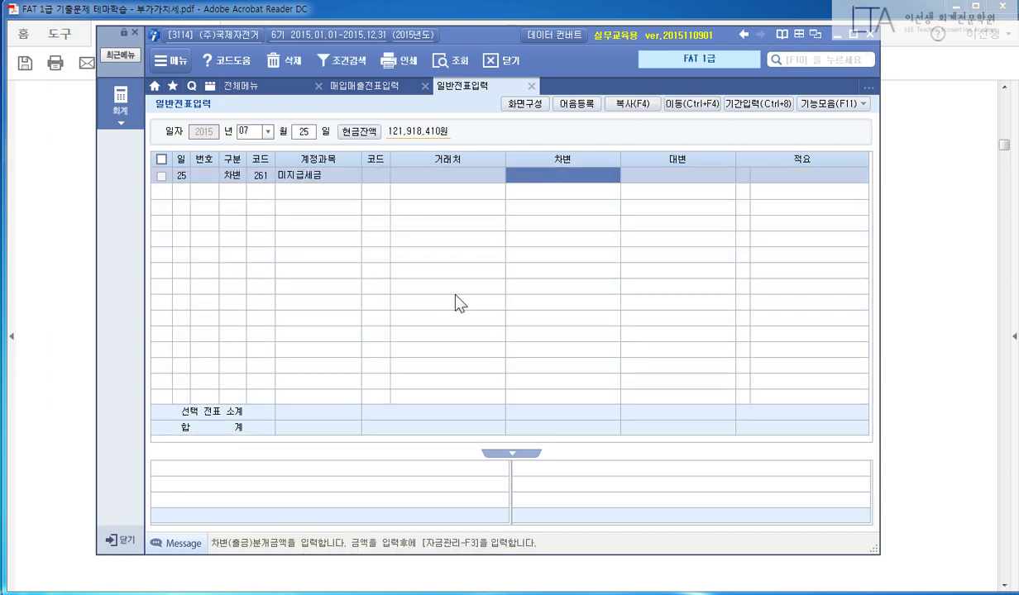
type("6,655,750")
key("Return")
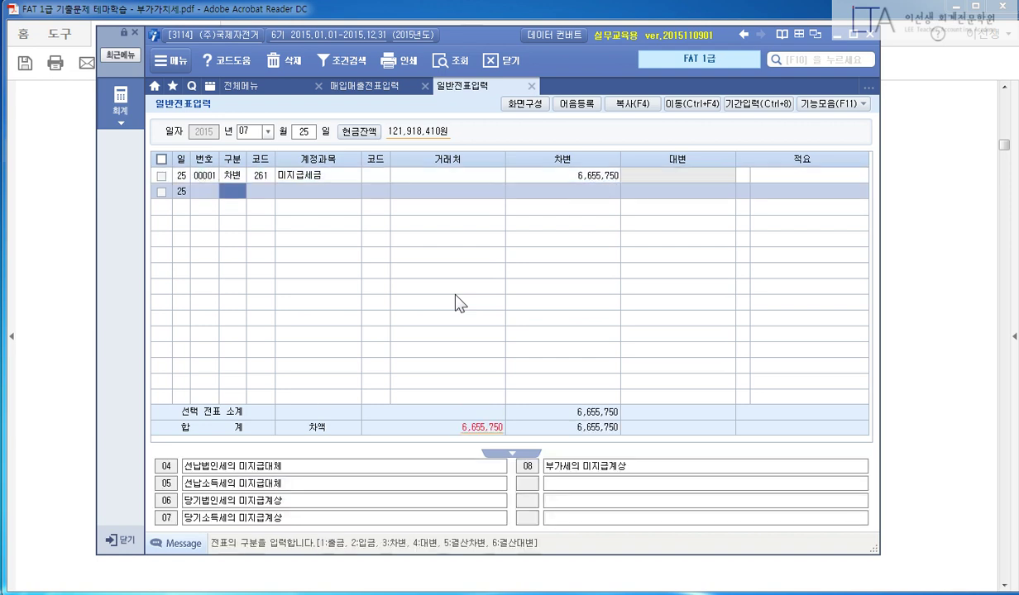
Step: Enter a credit line for account 103 보통예금 with counterparty 98001 신한은행 and an amount of 6,655,750
type("4103")
key("Return")
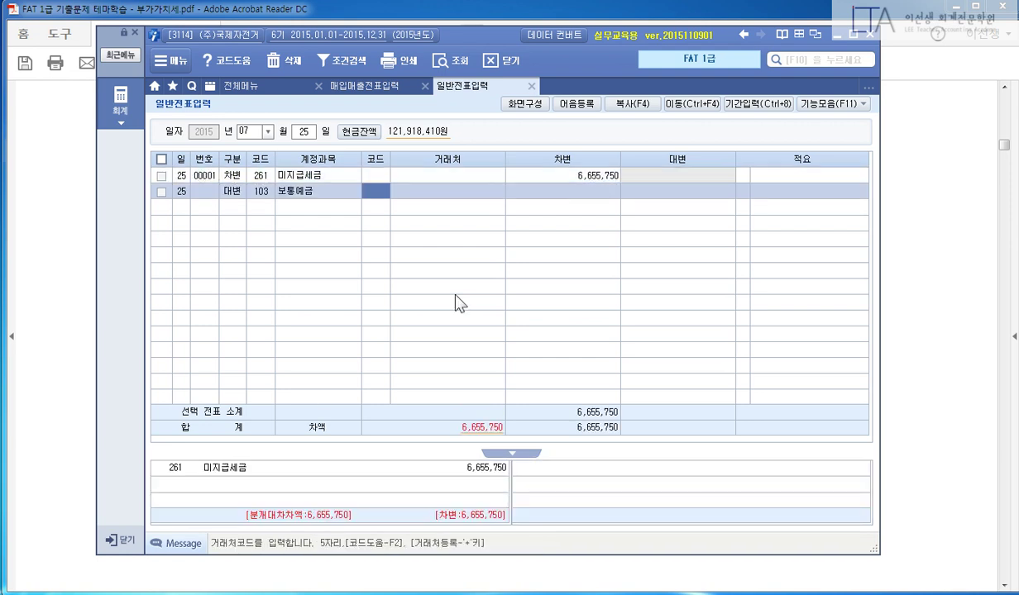
type("98001")
key("Return")
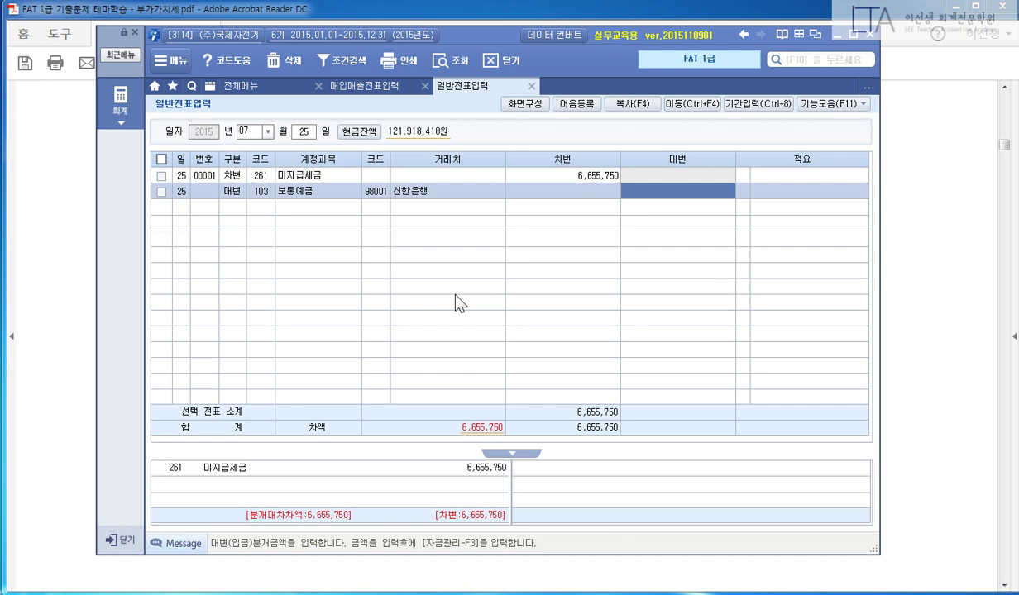
type("6,655,750")
key("Return")
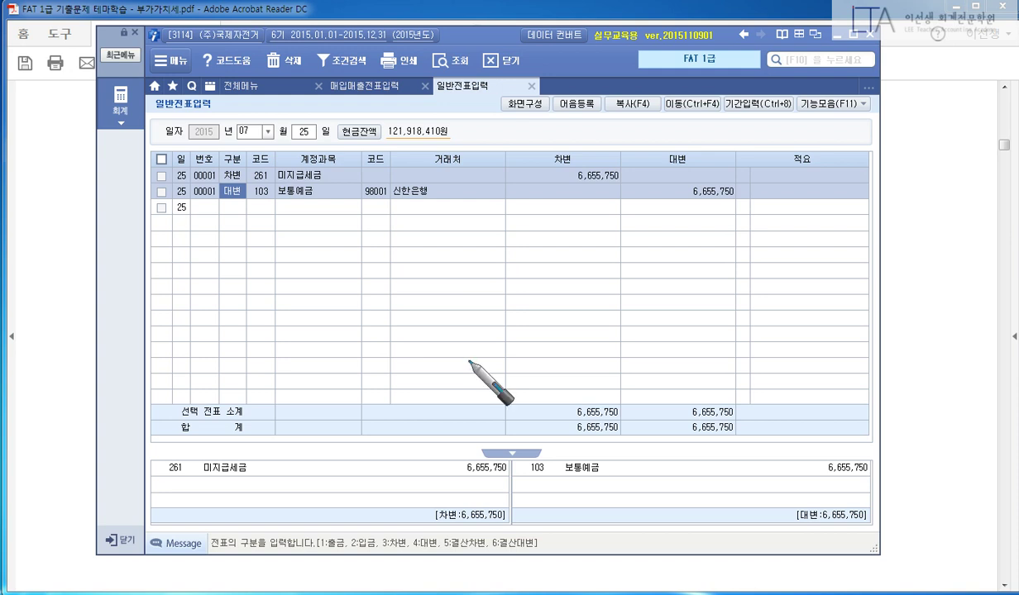
Step: Open a blank background in the screen drawing tool and set the pen color to black
right_click(542, 398)
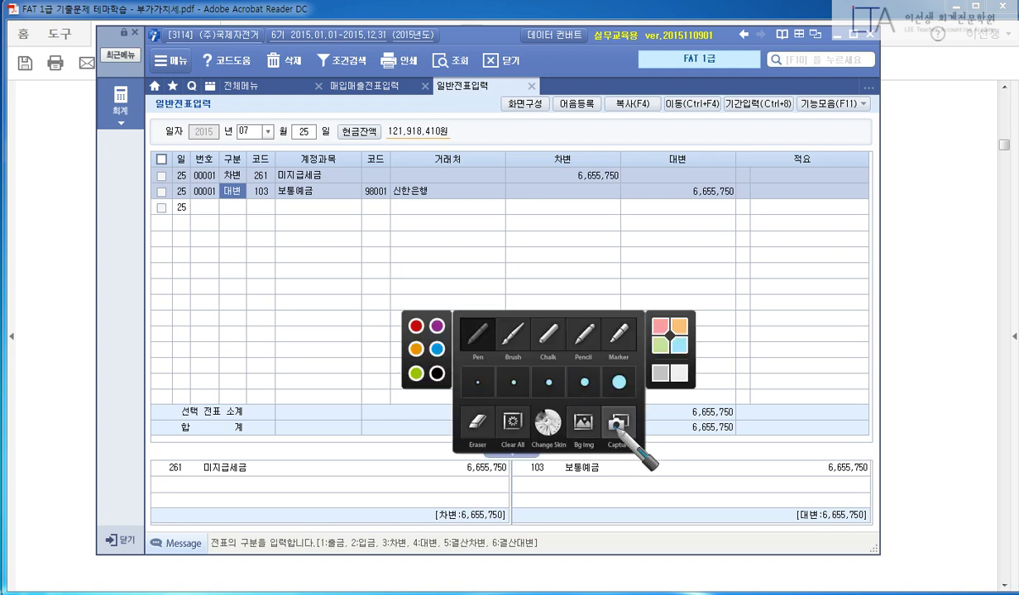
left_click(587, 424)
left_click(629, 451)
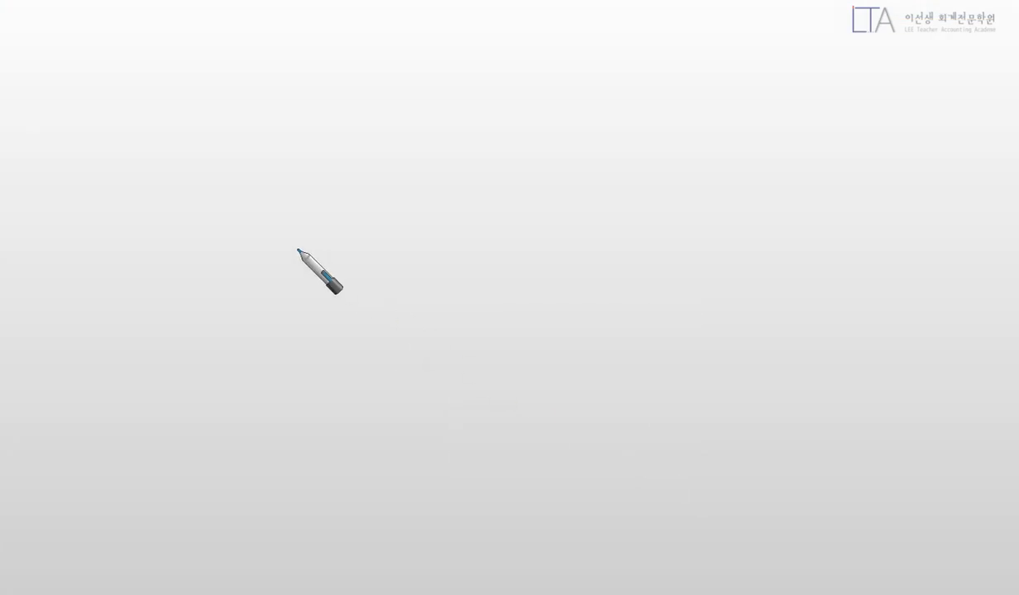
right_click(299, 282)
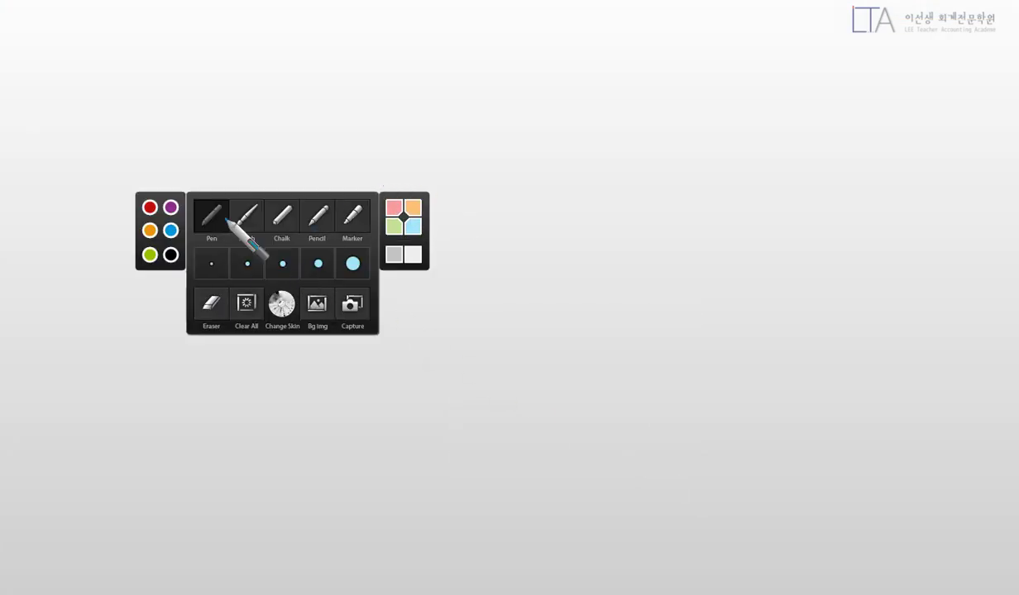
left_click(170, 254)
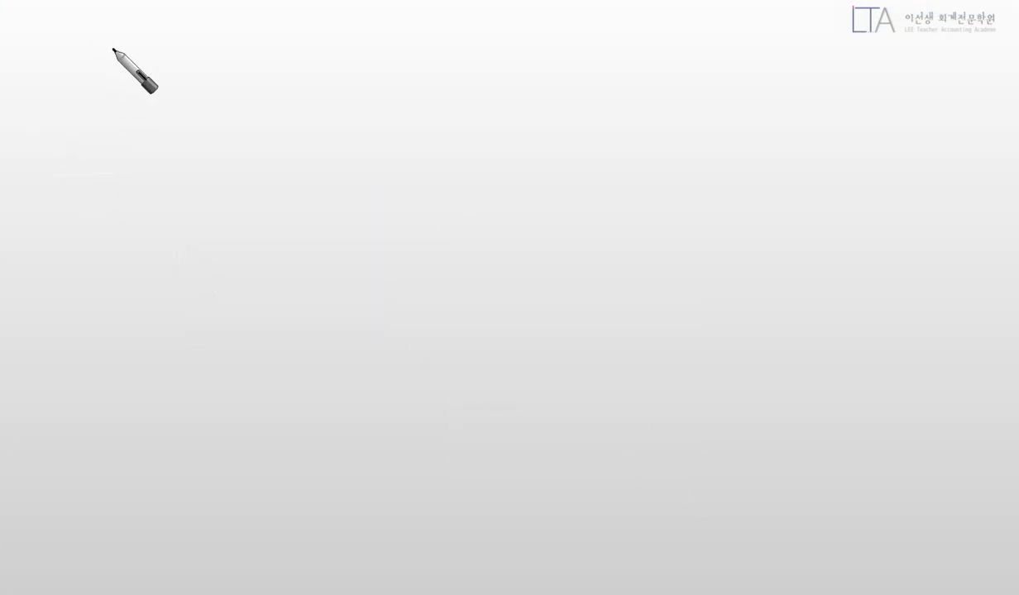
Step: Handwrite the VAT calculation with 매출세액, minus 매입세액, a dividing line and 납부세액 beneath it
mouse_move(173, 51)
left_mouse_down()
mouse_move(180, 67)
mouse_move(200, 52)
mouse_move(205, 78)
mouse_move(224, 80)
mouse_move(264, 56)
mouse_move(277, 84)
left_mouse_up()
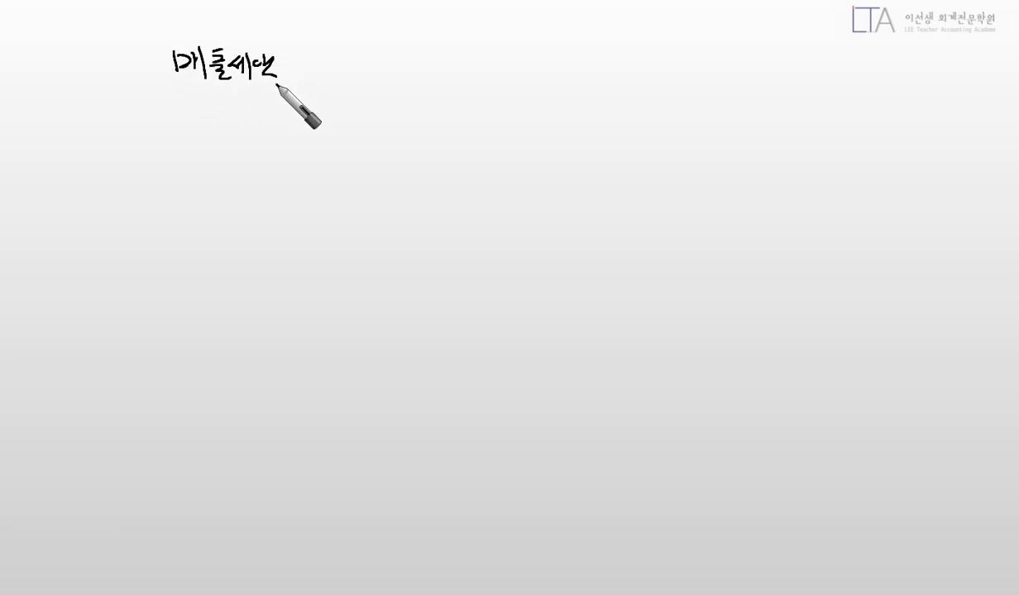
mouse_move(109, 119)
left_mouse_down()
mouse_move(213, 106)
mouse_move(221, 122)
mouse_move(246, 112)
mouse_move(279, 134)
left_mouse_up()
left_click_drag(117, 158, 173, 155)
left_click_drag(258, 153, 296, 151)
mouse_move(167, 174)
left_mouse_down()
mouse_move(200, 198)
mouse_move(212, 183)
mouse_move(223, 198)
mouse_move(262, 192)
mouse_move(278, 210)
left_mouse_up()
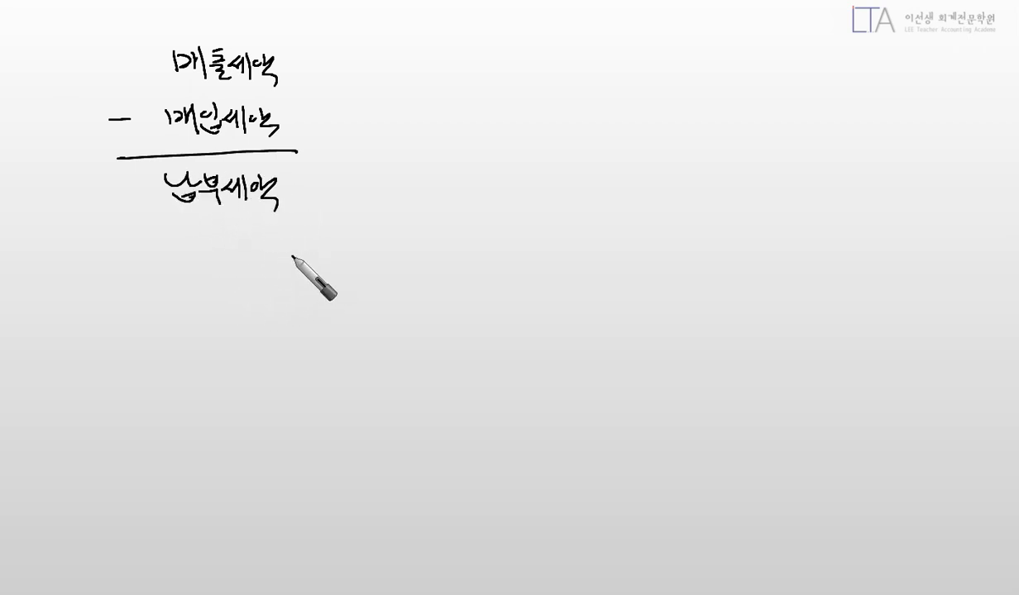
Step: Draw a downward arrow below 납부세액 to a circled note 25일이내, and begin an annotation with a colon beside 매출세액
mouse_move(231, 239)
left_mouse_down()
mouse_move(232, 291)
mouse_move(243, 293)
mouse_move(216, 289)
left_mouse_up()
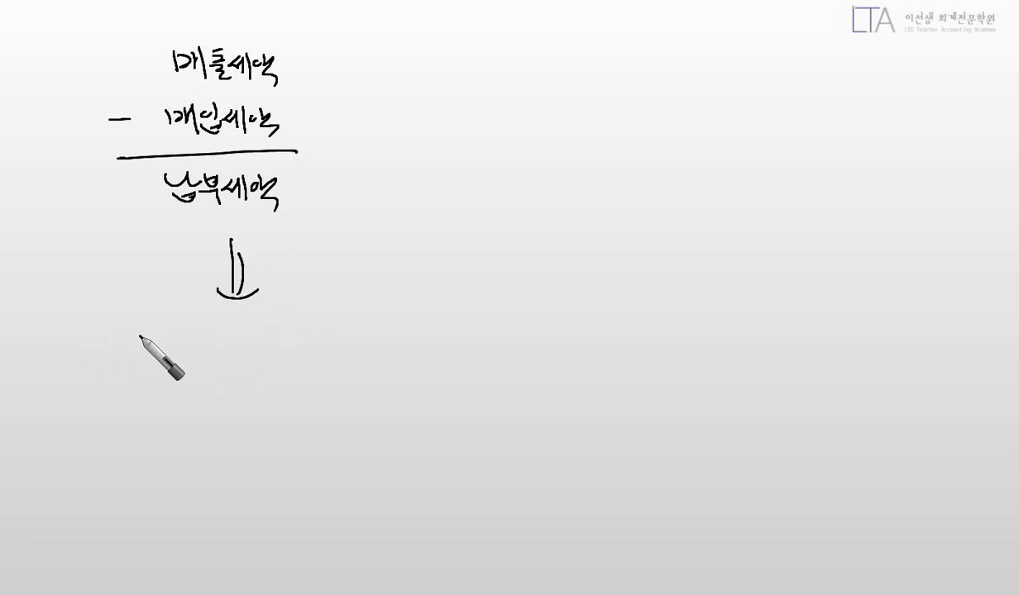
mouse_move(134, 337)
left_mouse_down()
mouse_move(209, 357)
mouse_move(221, 341)
mouse_move(261, 344)
mouse_move(177, 393)
mouse_move(266, 380)
left_mouse_up()
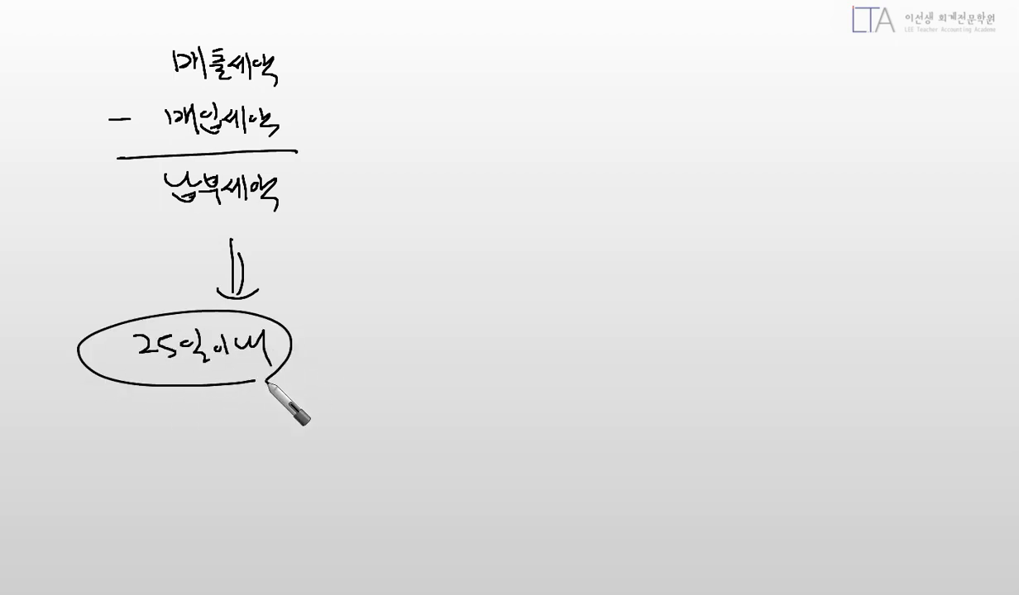
left_click(312, 66)
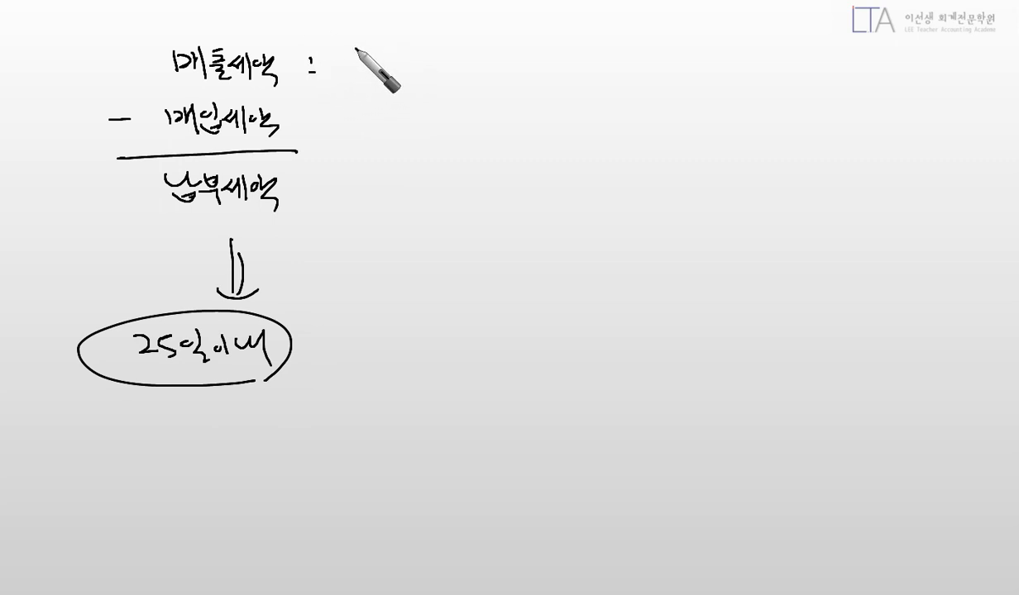